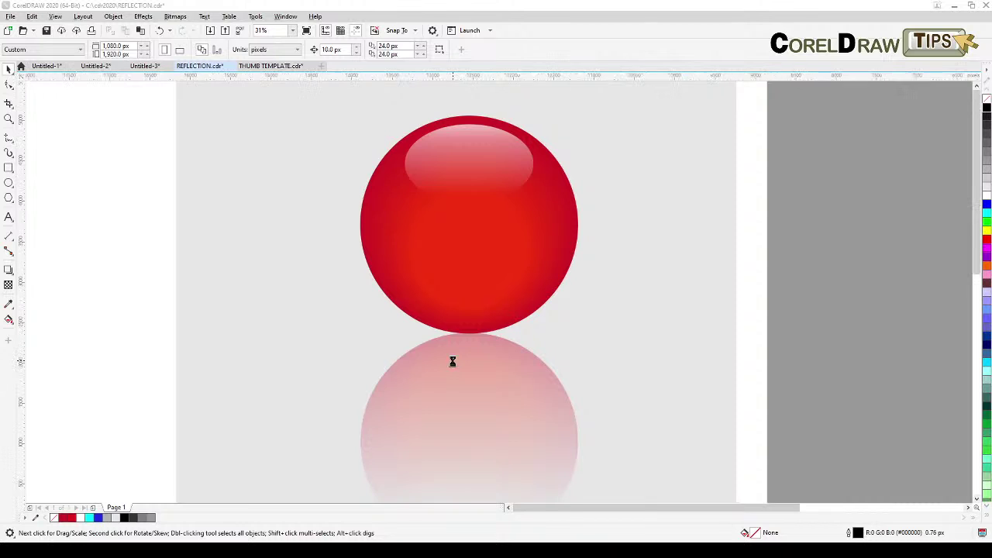
Browse the example pages: red ball, bottle, barn, REFLECTION texts and portrait photos.
scroll(453, 366, down, 3)
drag(457, 361, 382, 310)
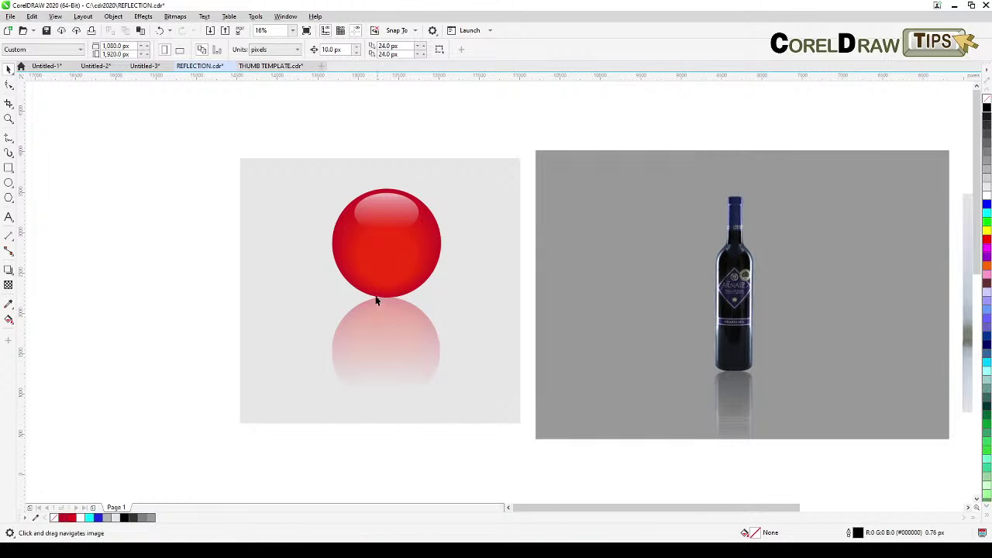
click(7, 117)
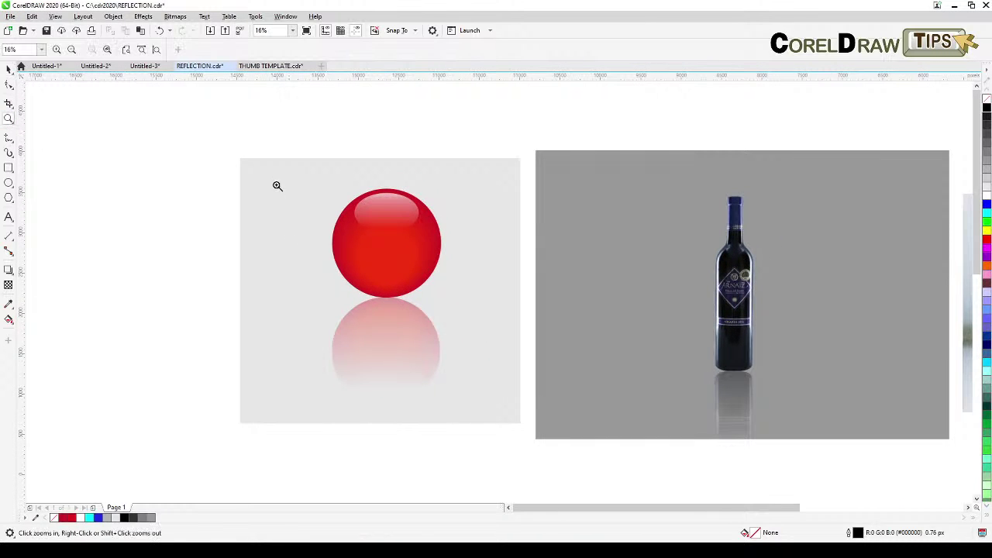
drag(273, 185, 498, 397)
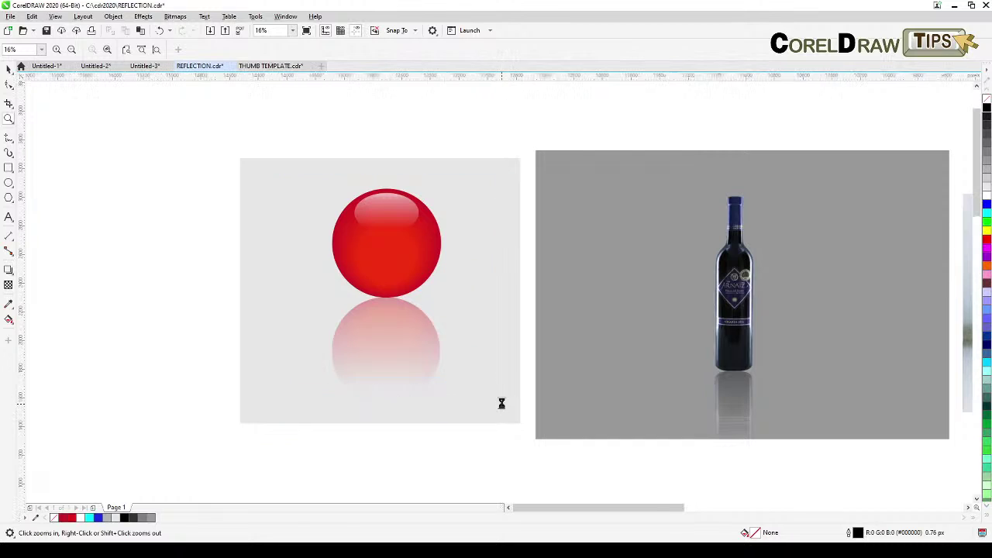
click(8, 69)
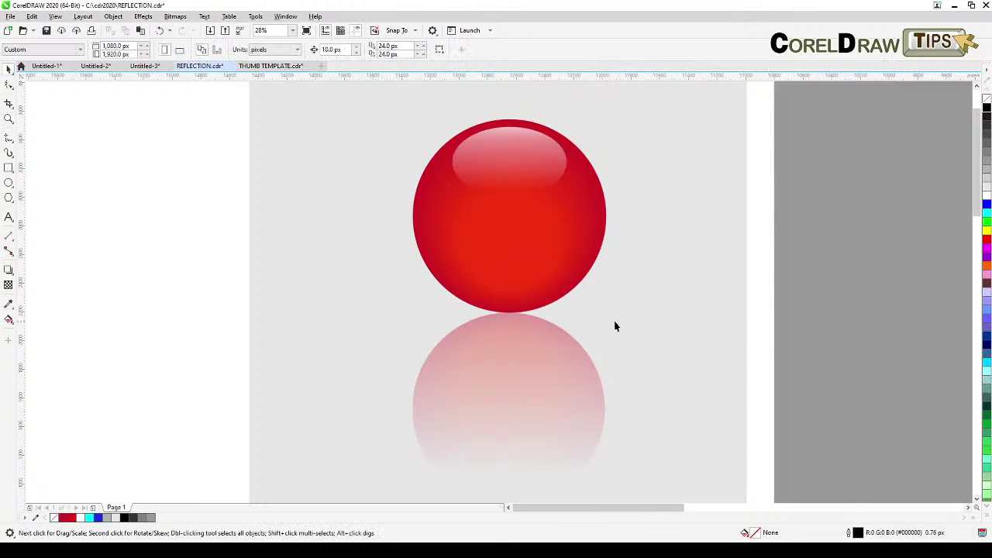
scroll(661, 322, down, 3)
drag(661, 322, 374, 283)
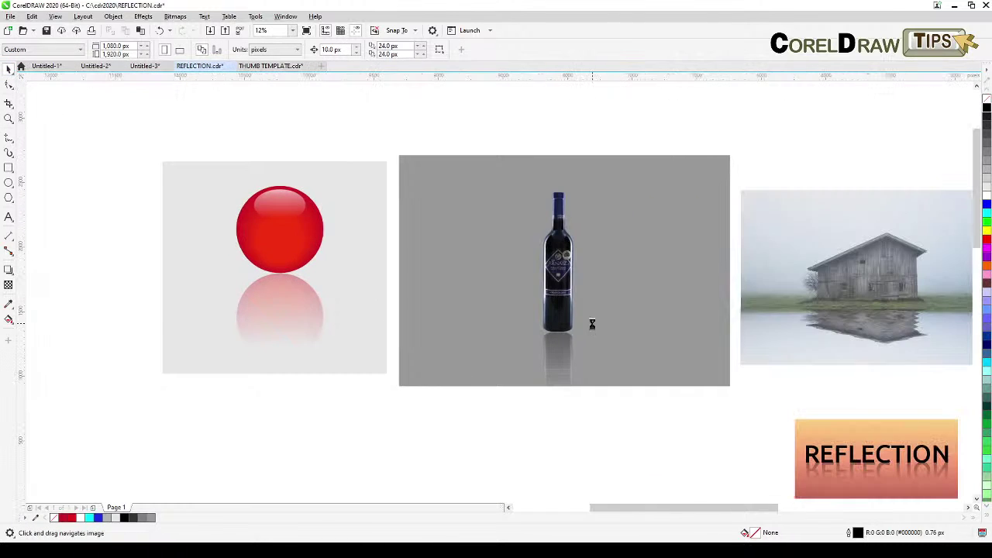
scroll(591, 325, up, 2)
drag(591, 324, 538, 281)
scroll(671, 338, down, 2)
drag(671, 339, 460, 348)
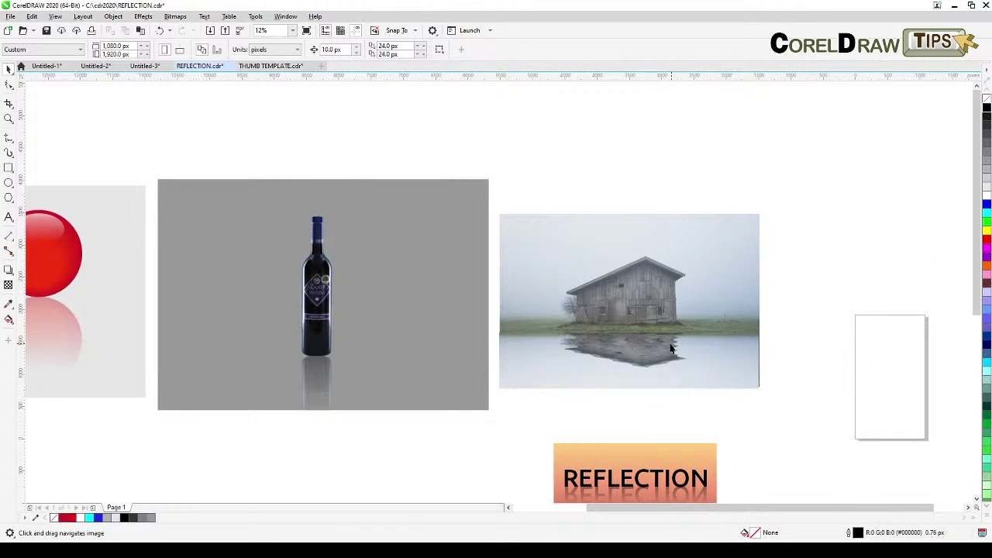
scroll(671, 349, up, 2)
scroll(642, 363, down, 2)
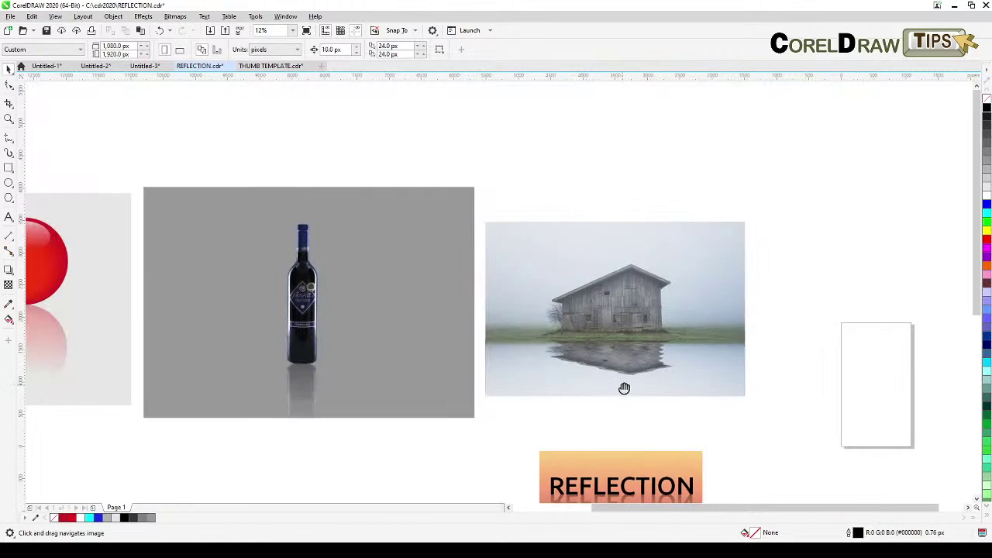
drag(623, 388, 597, 314)
scroll(664, 391, up, 2)
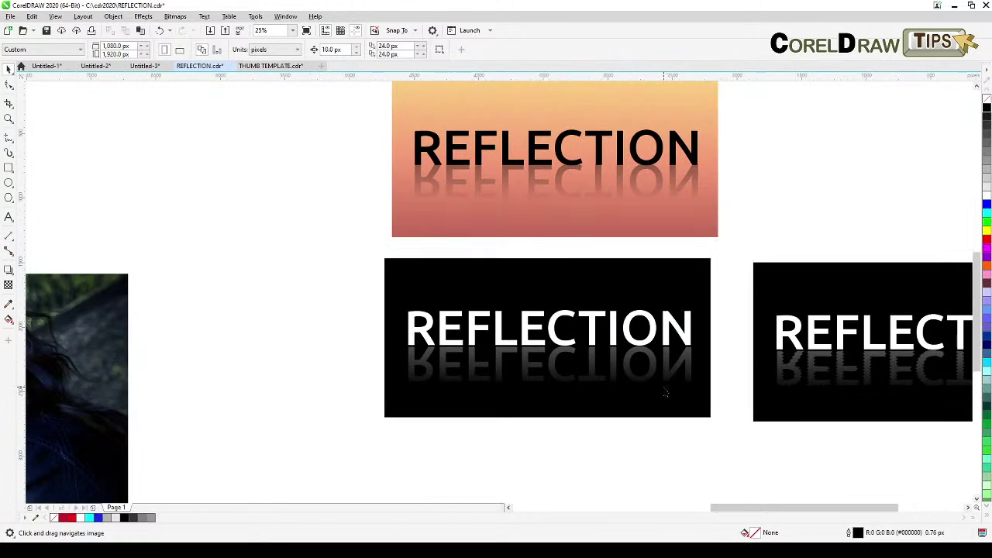
drag(665, 391, 520, 403)
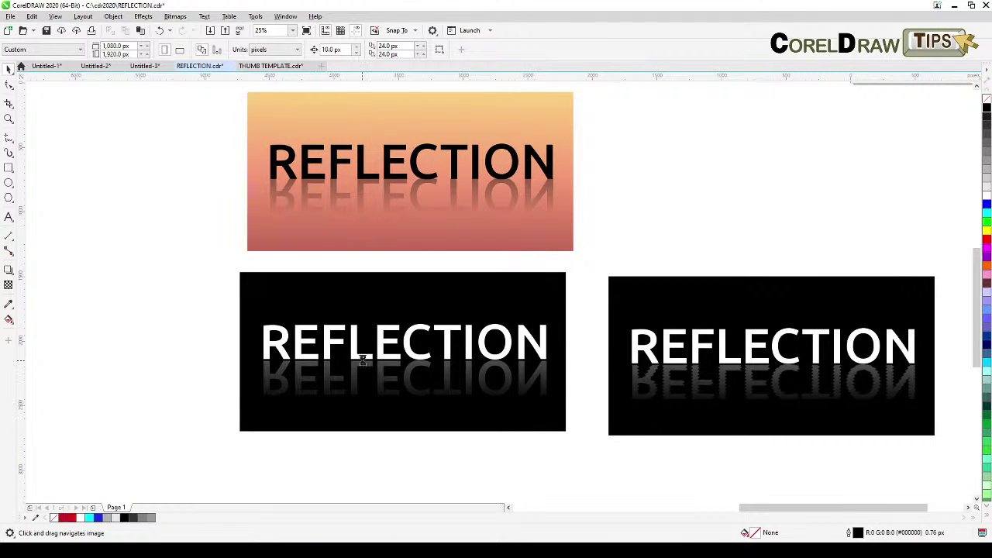
scroll(362, 360, down, 2)
drag(182, 415, 636, 324)
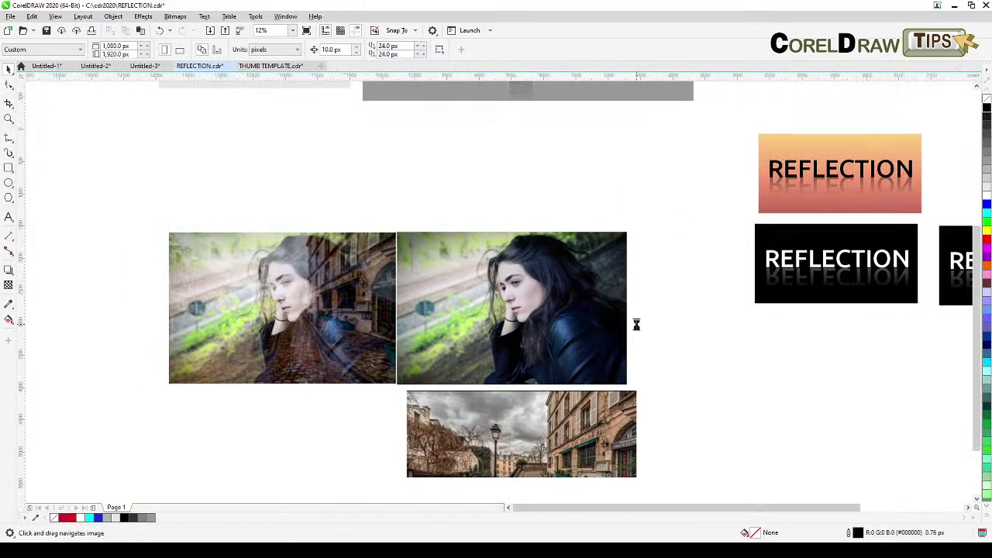
scroll(396, 340, up, 2)
drag(397, 339, 461, 363)
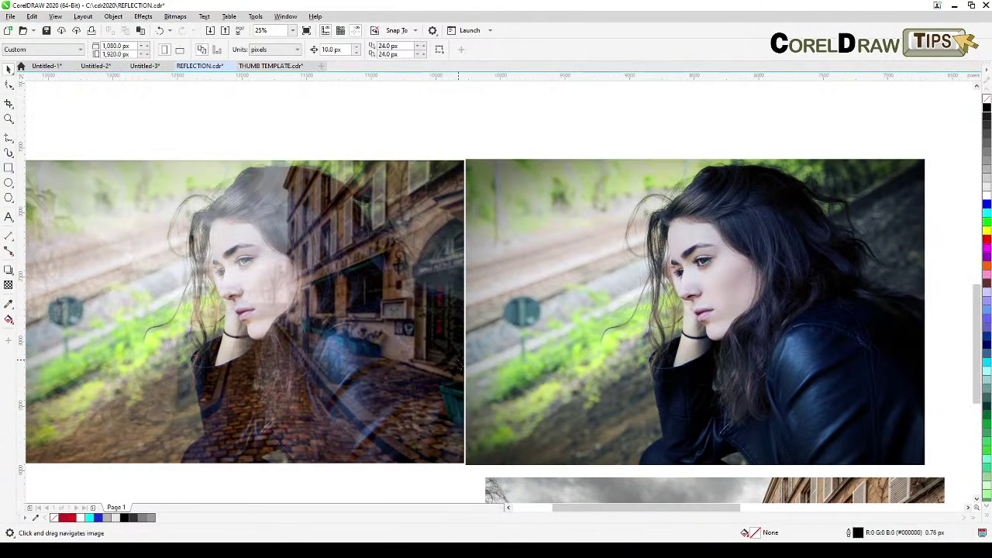
Bring the view back to centre on the red sphere page.
key(space)
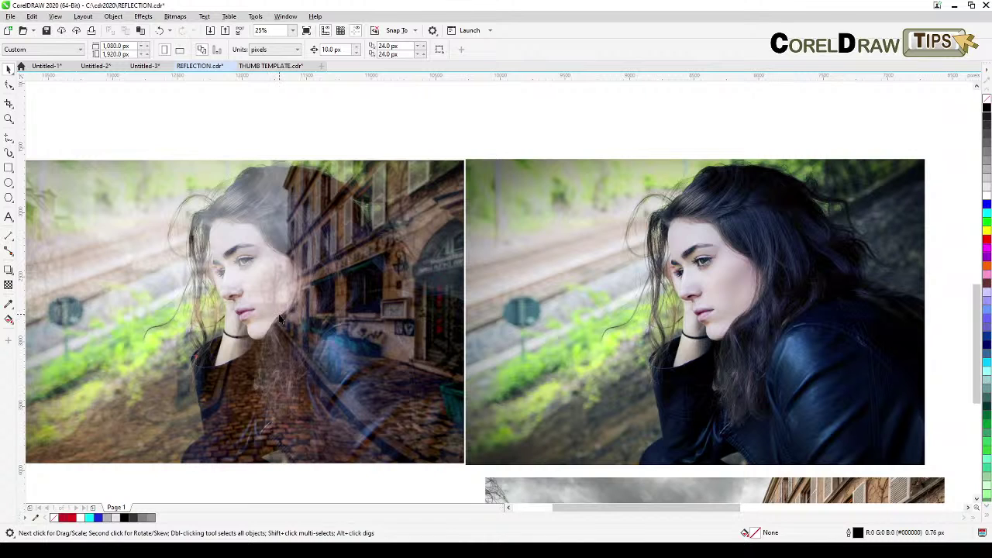
key(space)
drag(281, 320, 313, 310)
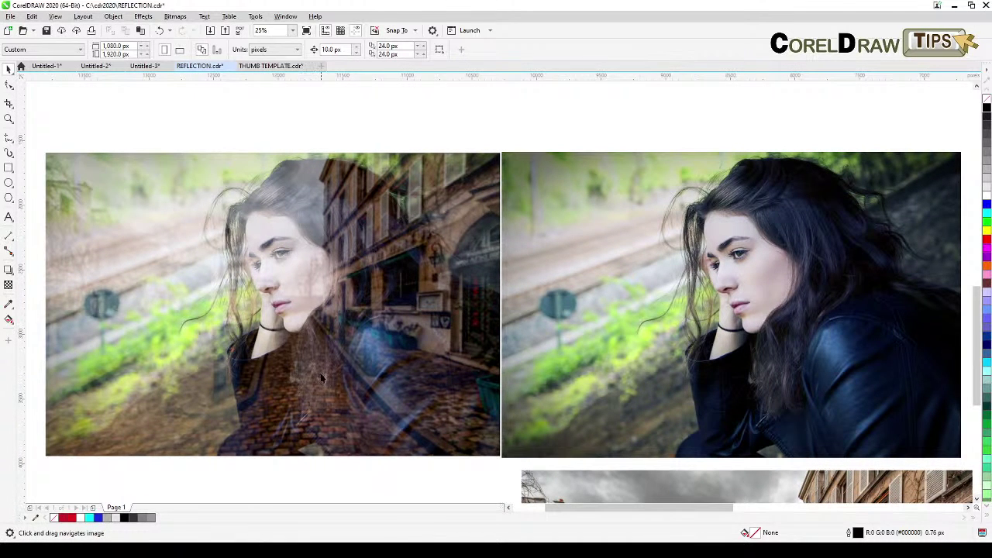
scroll(323, 378, down, 4)
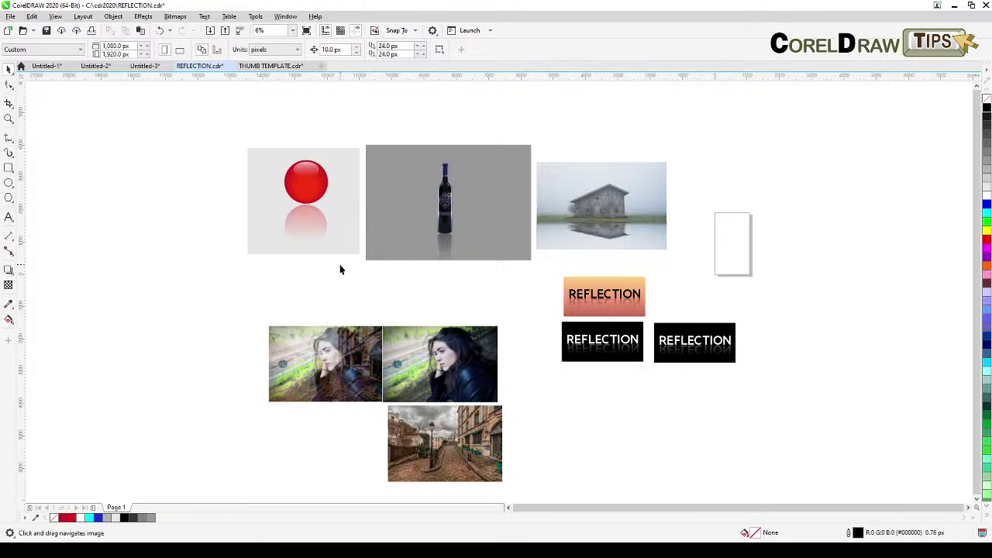
scroll(339, 269, up, 1)
drag(365, 224, 487, 368)
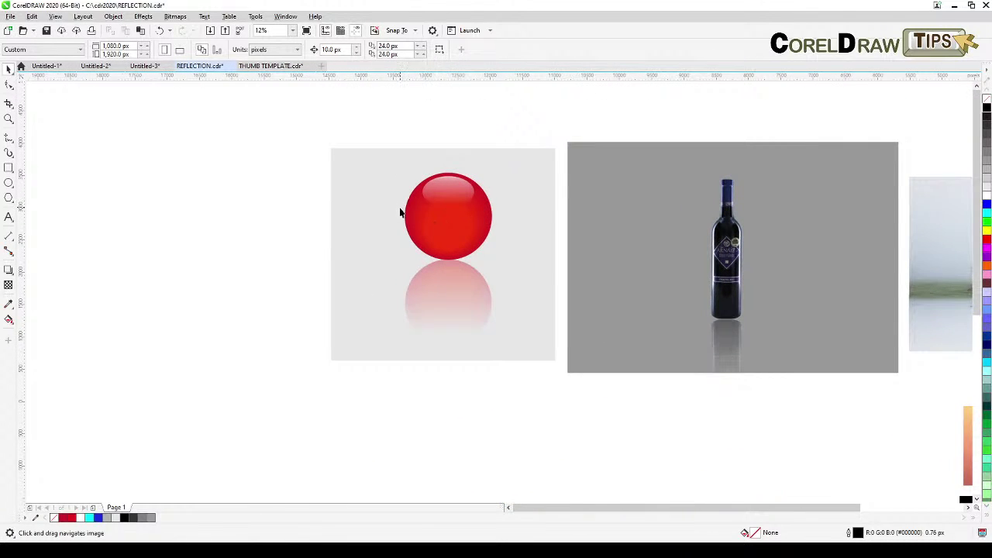
scroll(400, 211, up, 1)
drag(448, 244, 513, 228)
scroll(514, 228, down, 1)
scroll(546, 255, up, 1)
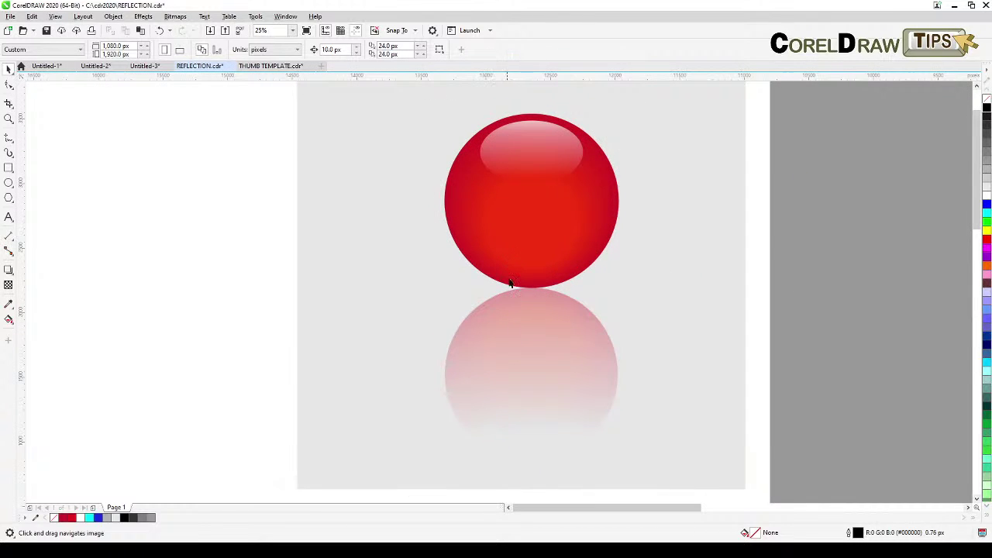
drag(363, 254, 410, 275)
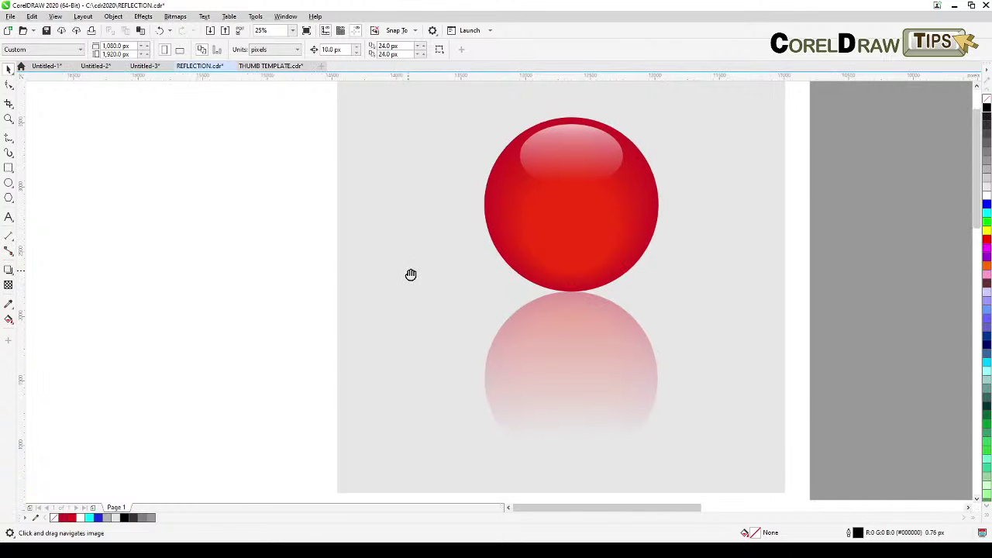
Draw a circle in the blank area left of the glossy sphere.
click(8, 184)
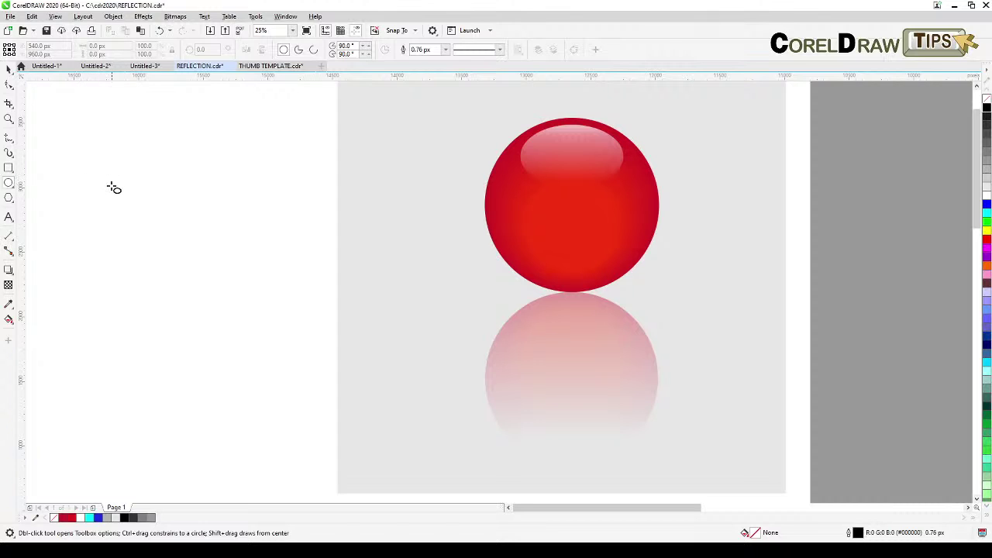
drag(94, 152, 248, 310)
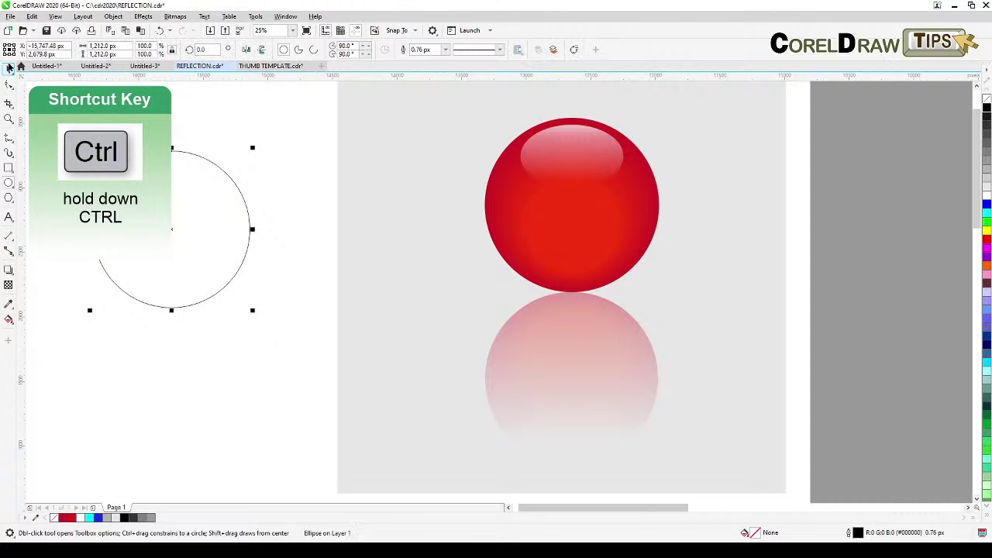
click(8, 68)
click(174, 142)
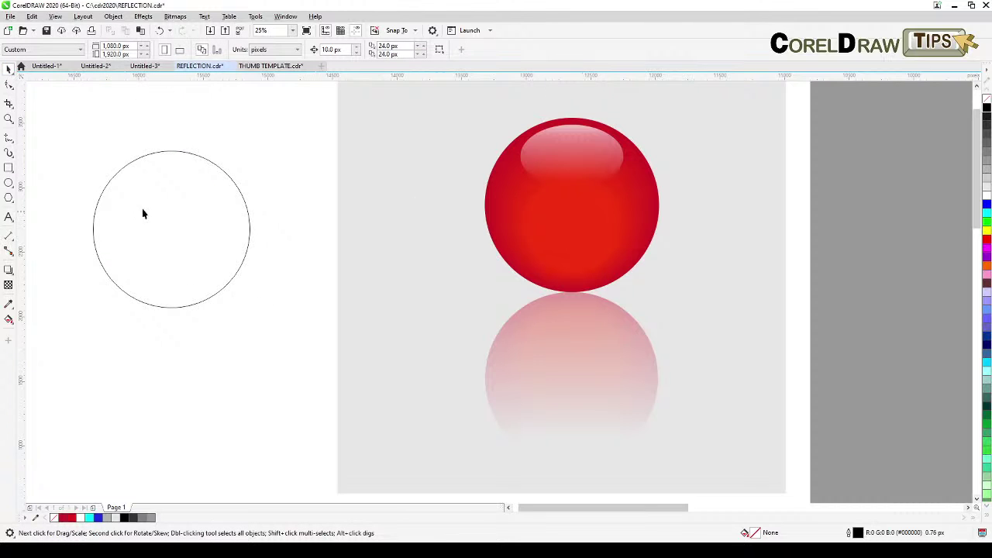
drag(185, 151, 199, 127)
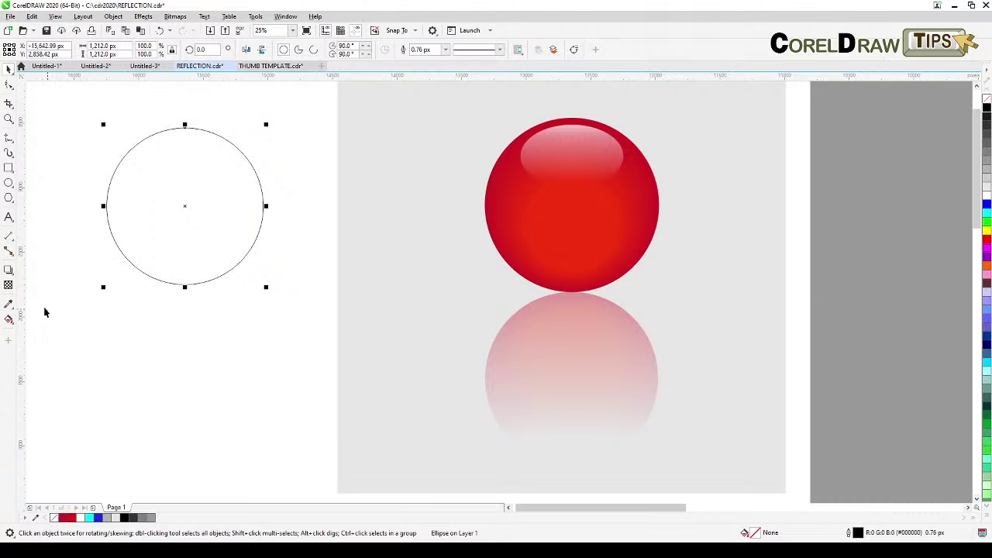
Fill the circle dark red (R202 G22 B37) and remove its outline.
click(65, 517)
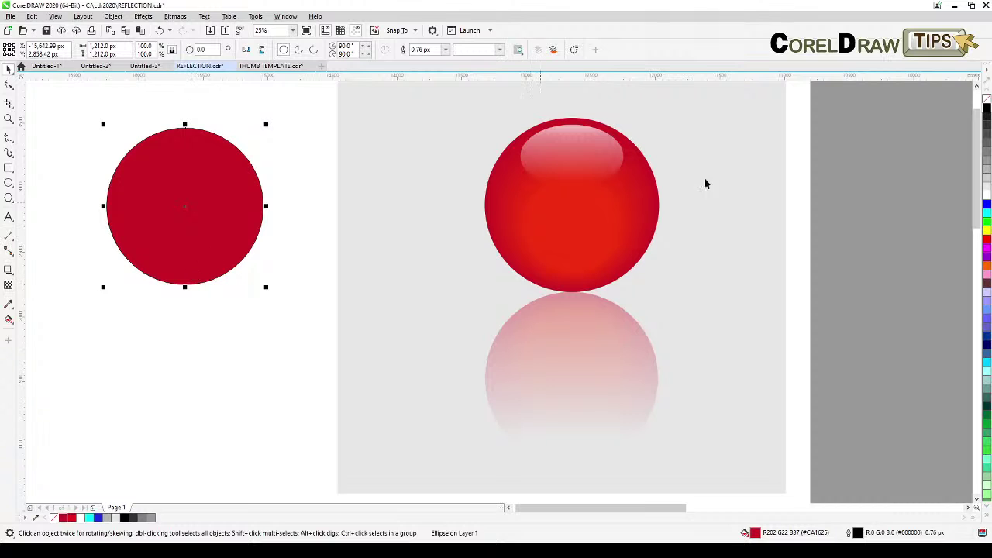
right_click(986, 100)
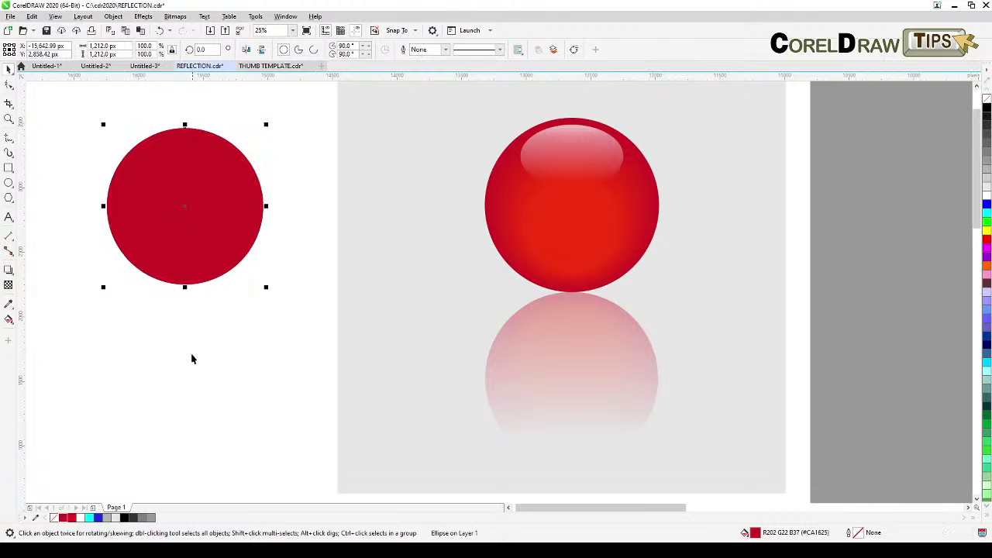
click(191, 354)
click(191, 194)
Duplicate the circle and shrink the copy to about half size around its centre.
key(KP_Add)
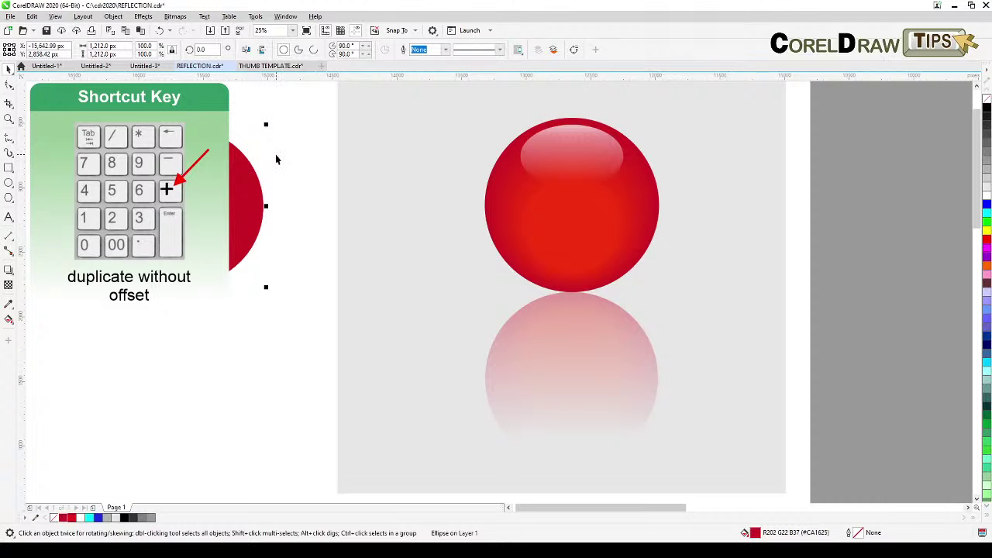
key(shift)
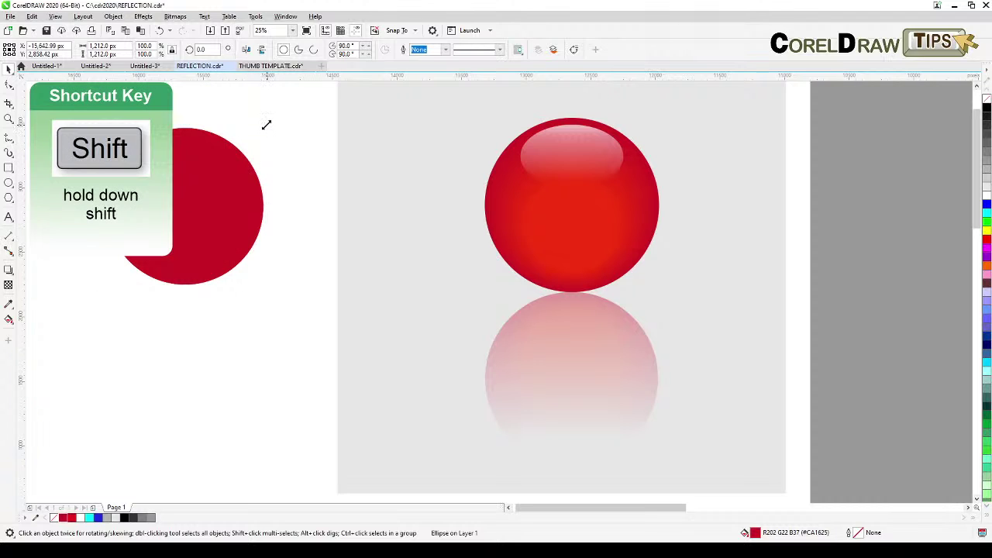
drag(266, 125, 251, 164)
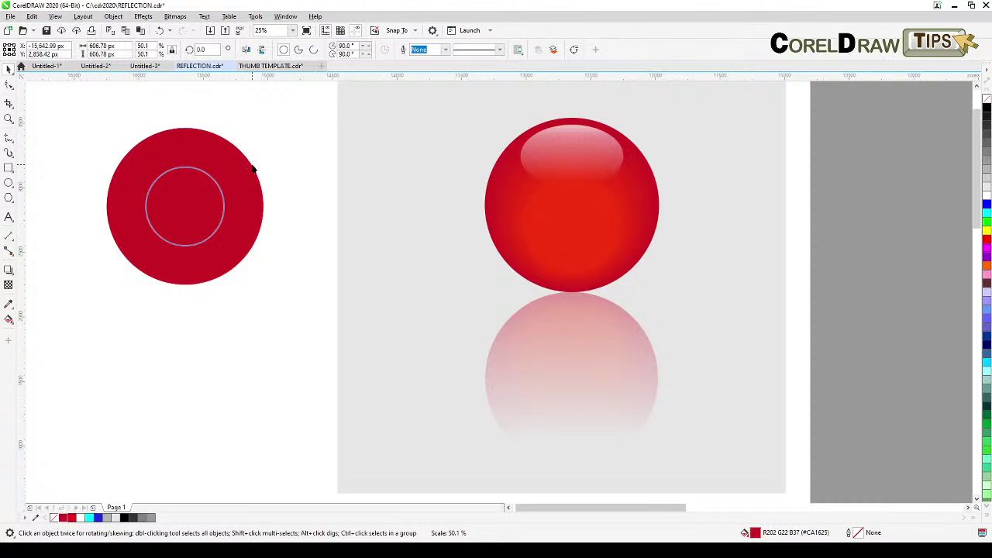
drag(252, 165, 251, 165)
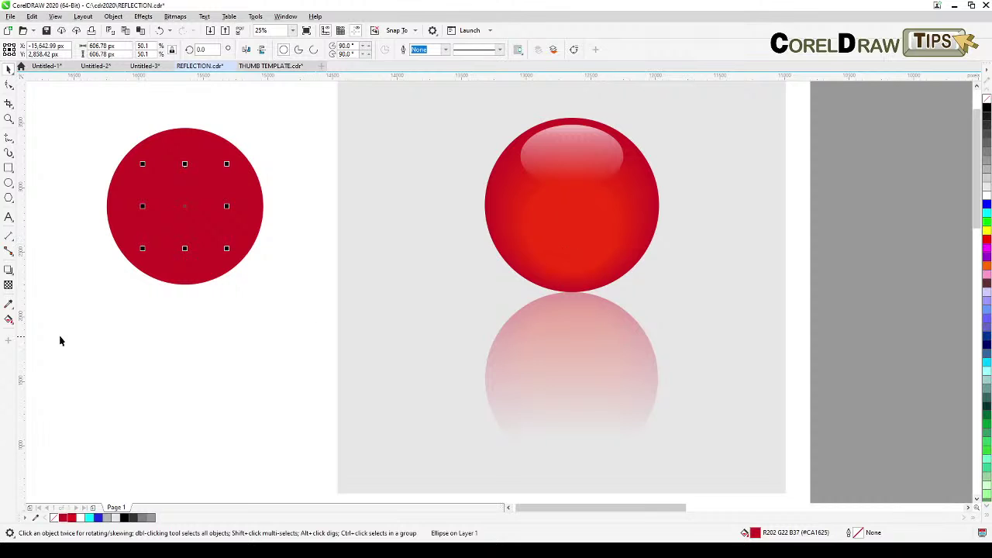
Fill the inner circle with the sphere's bright red #F2300E using the Eyedropper.
click(7, 306)
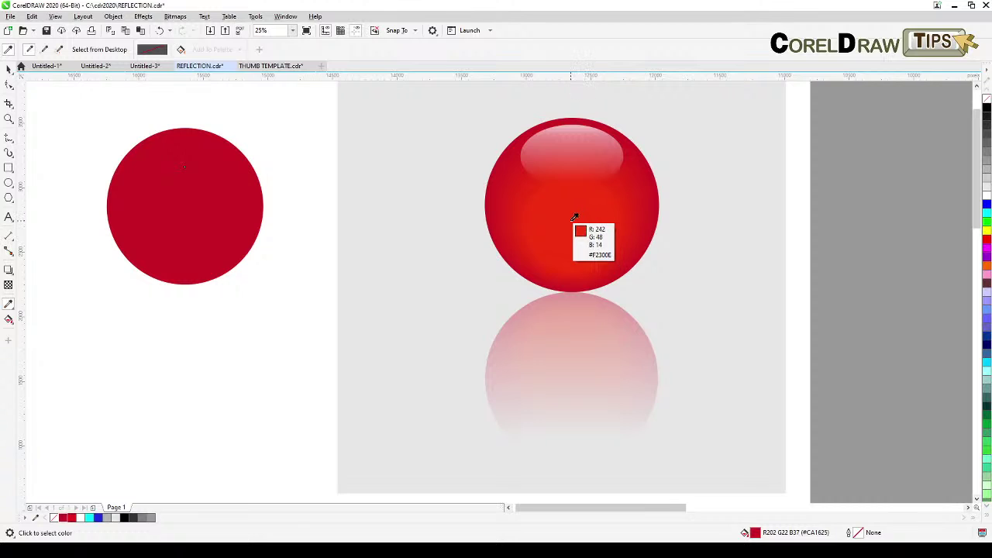
click(566, 221)
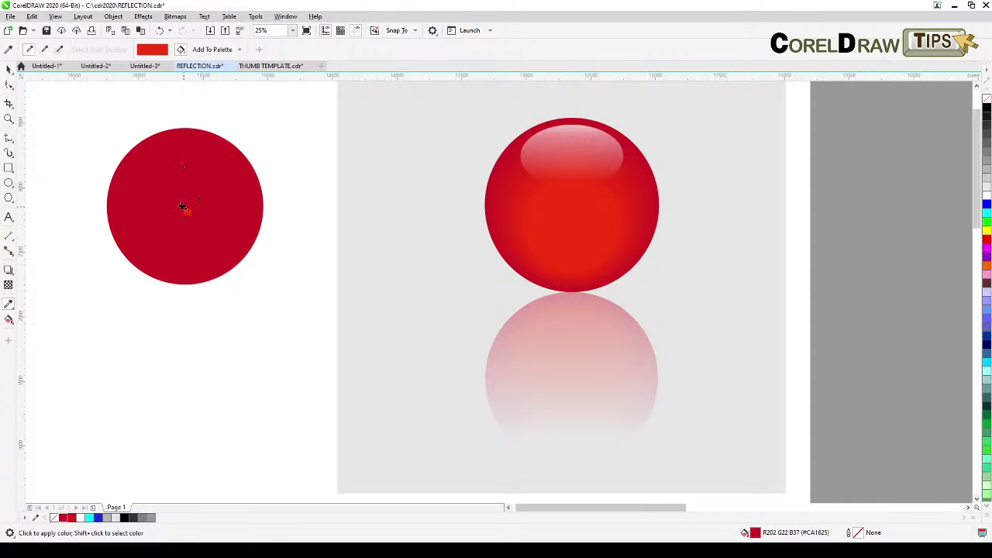
click(183, 206)
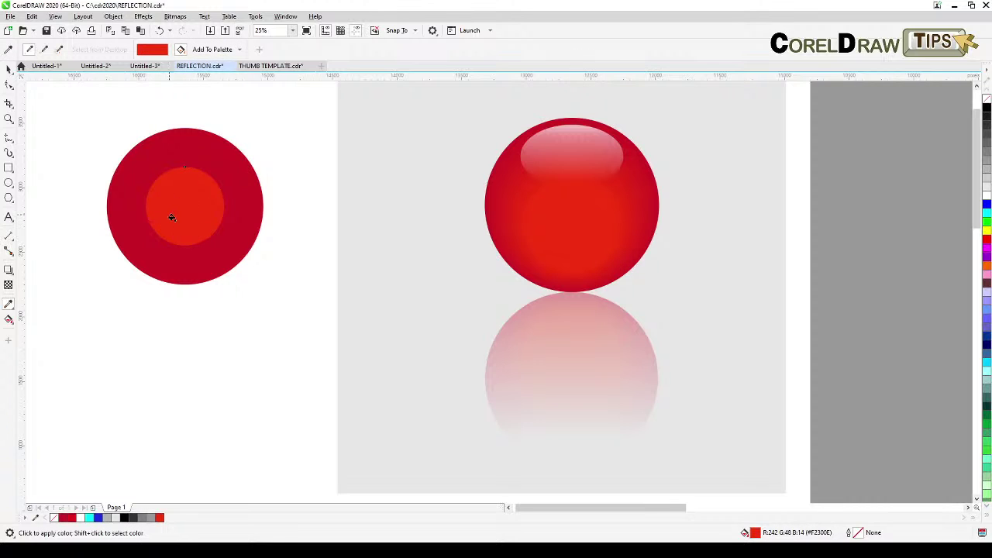
click(9, 68)
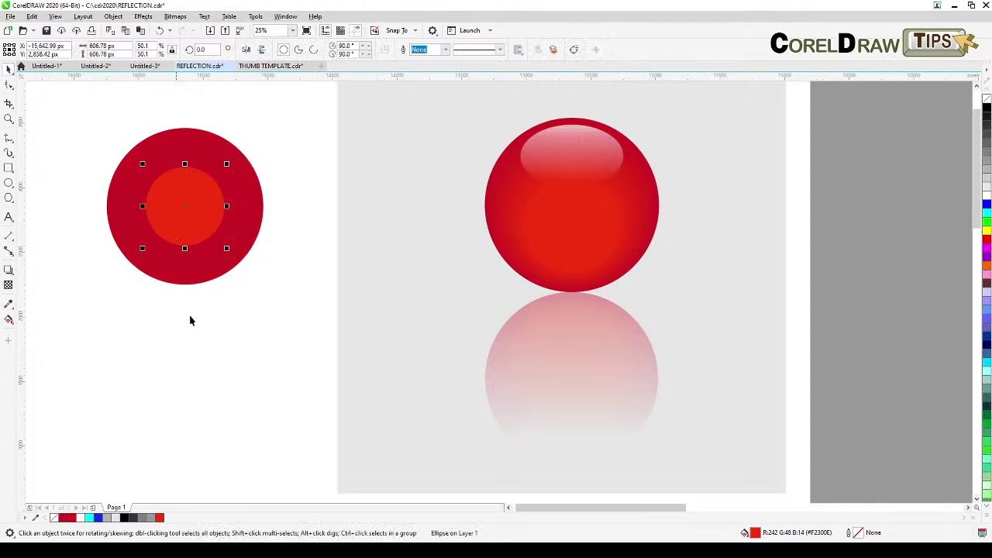
Move the inner bright red circle lower inside the dark red one.
click(193, 207)
mouse_move(192, 215)
mouse_down()
mouse_move(192, 245)
mouse_move(190, 233)
mouse_up()
click(199, 347)
Blend the two circles with a 20-step blend into a shaded ball.
click(199, 144)
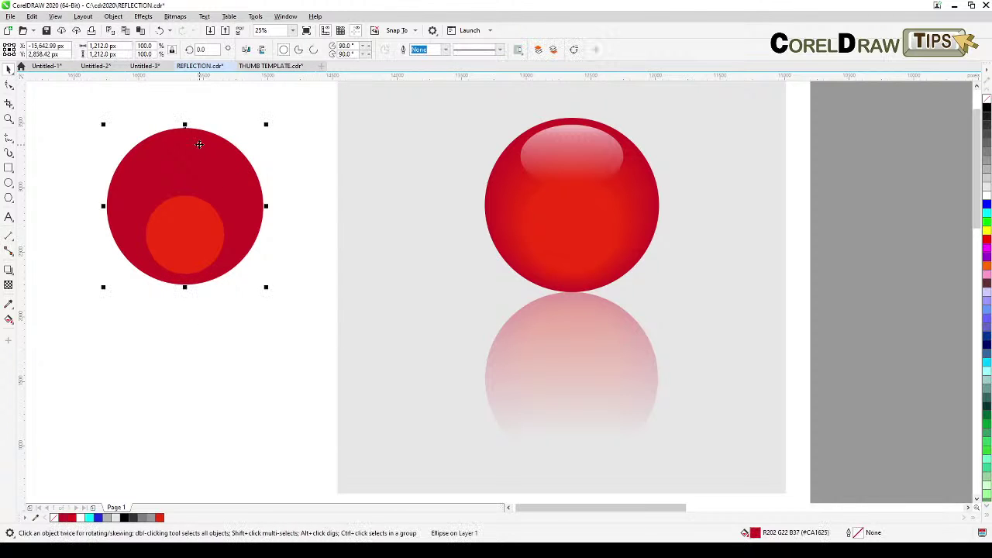
drag(76, 106, 287, 341)
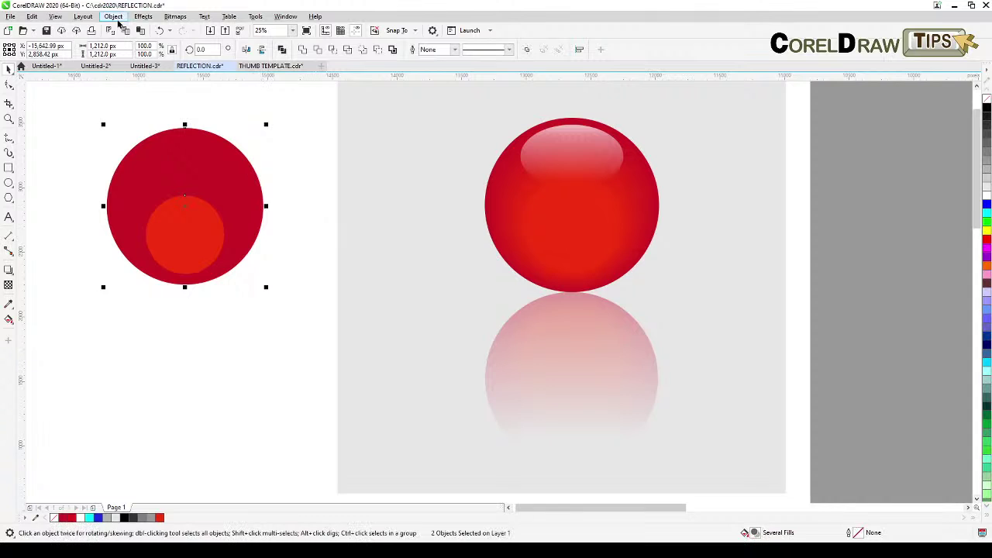
click(142, 18)
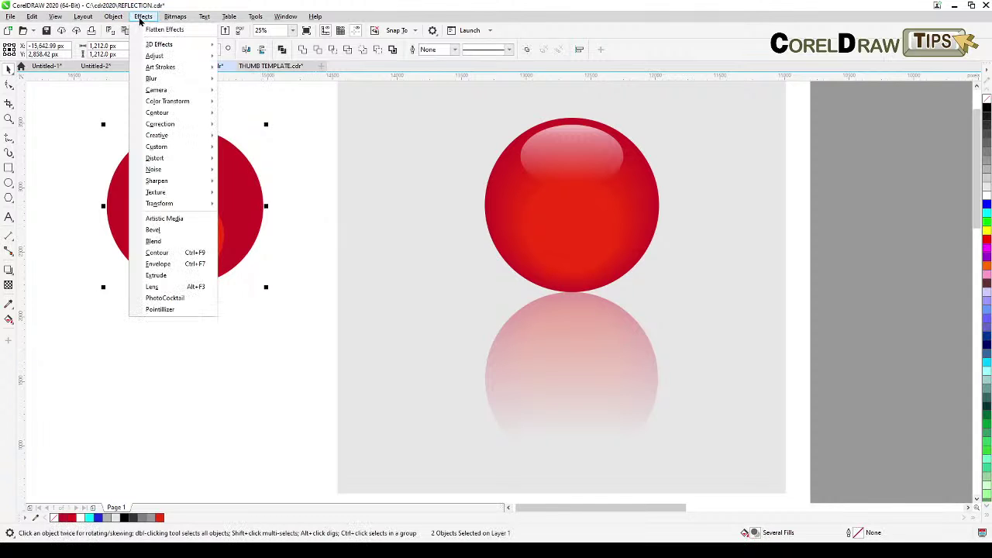
click(154, 241)
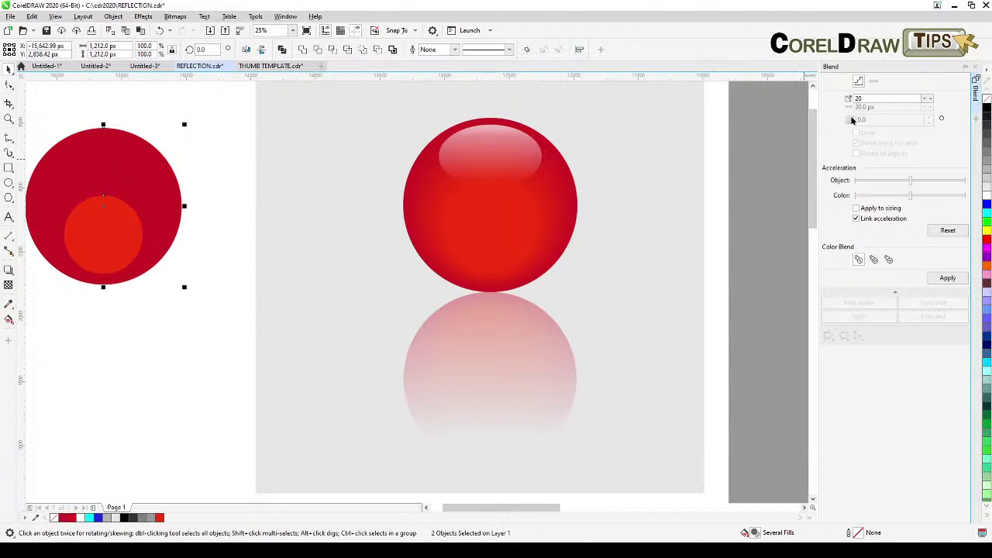
click(859, 98)
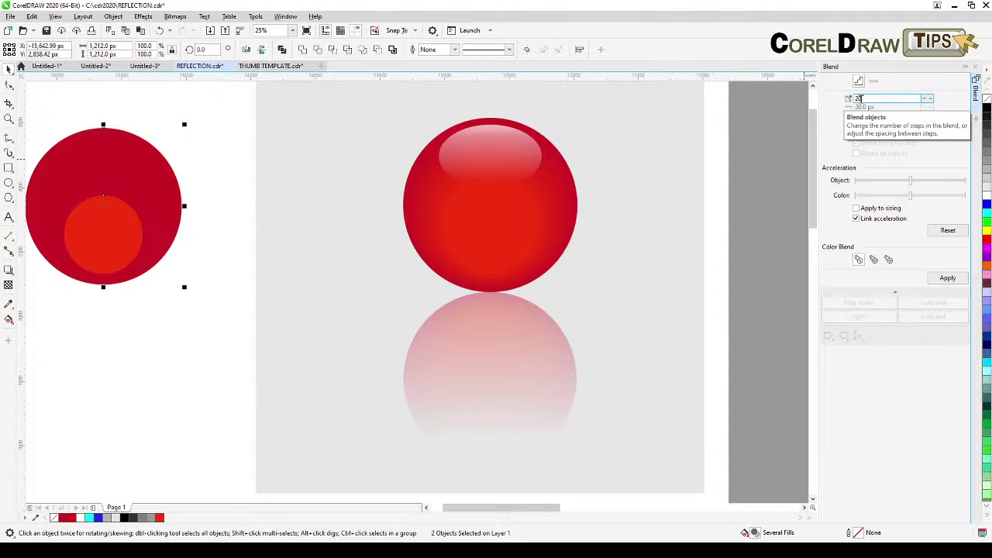
click(948, 279)
drag(103, 348, 195, 369)
click(238, 313)
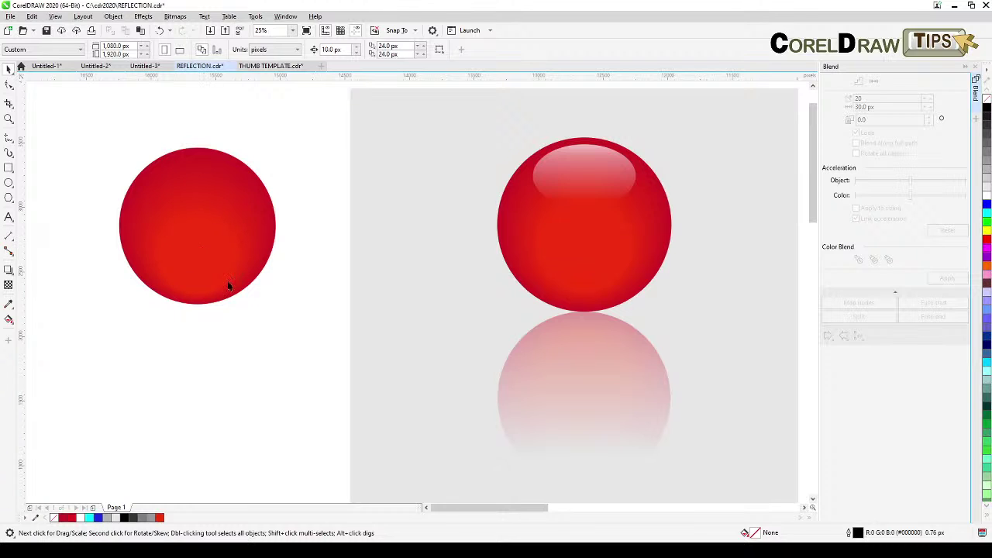
Draw a white, outline-free ellipse over the ball's upper half as its highlight.
click(6, 185)
drag(154, 172, 253, 233)
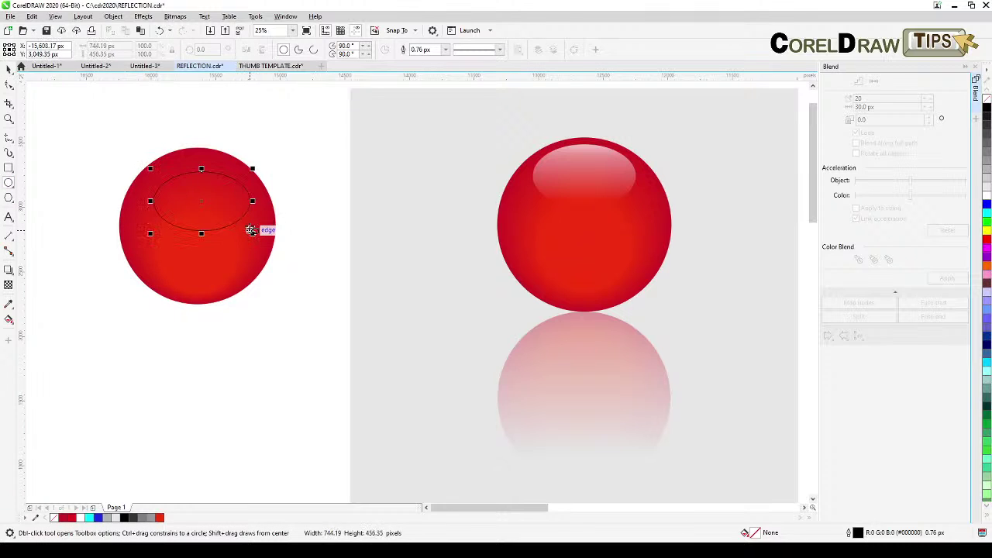
click(6, 69)
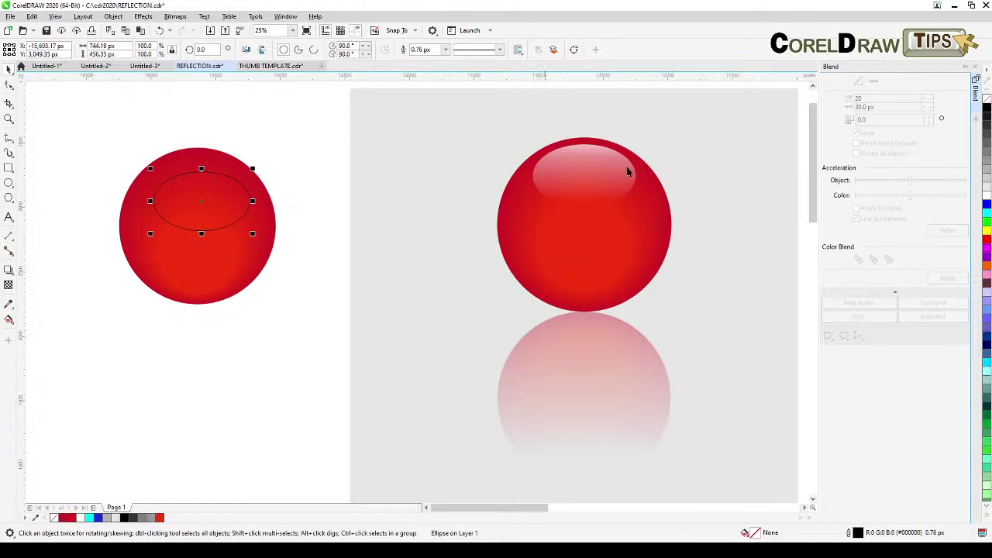
click(986, 194)
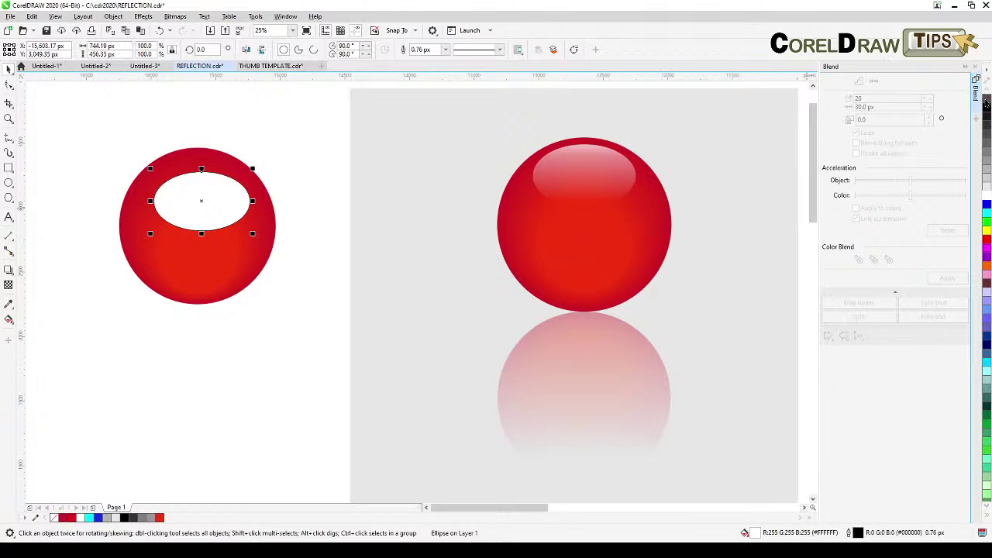
right_click(986, 101)
drag(217, 213, 213, 195)
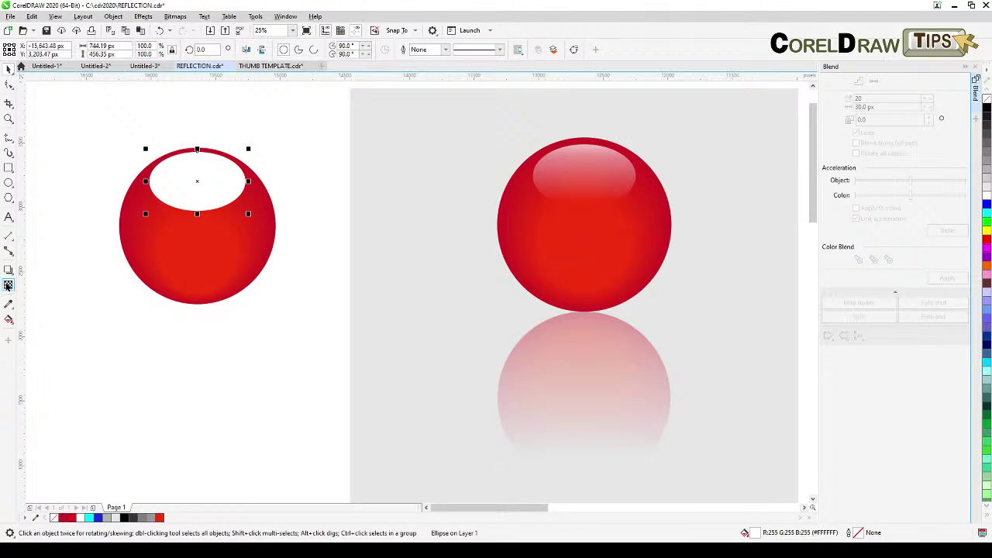
Give the white highlight ellipse a top-to-bottom fountain transparency fade.
click(8, 285)
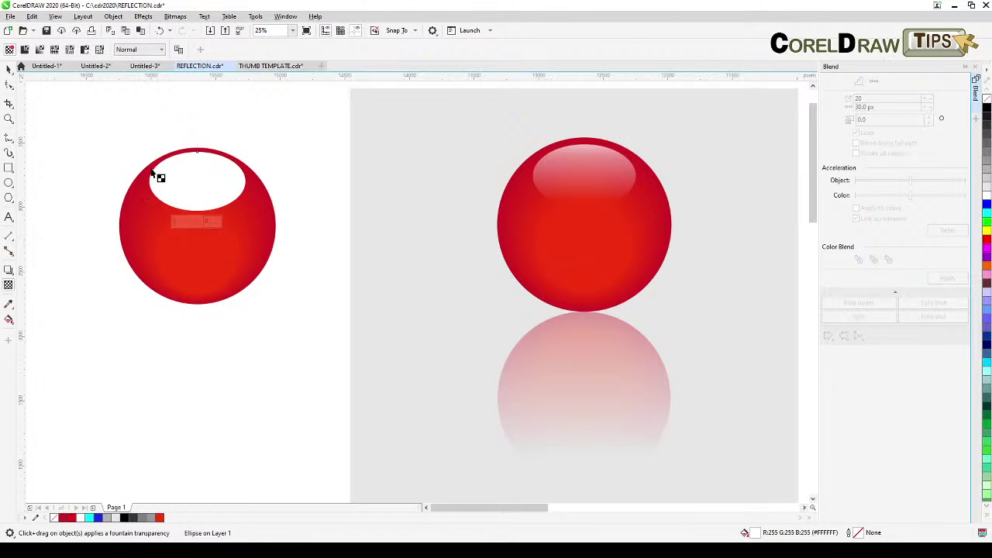
drag(197, 137, 198, 192)
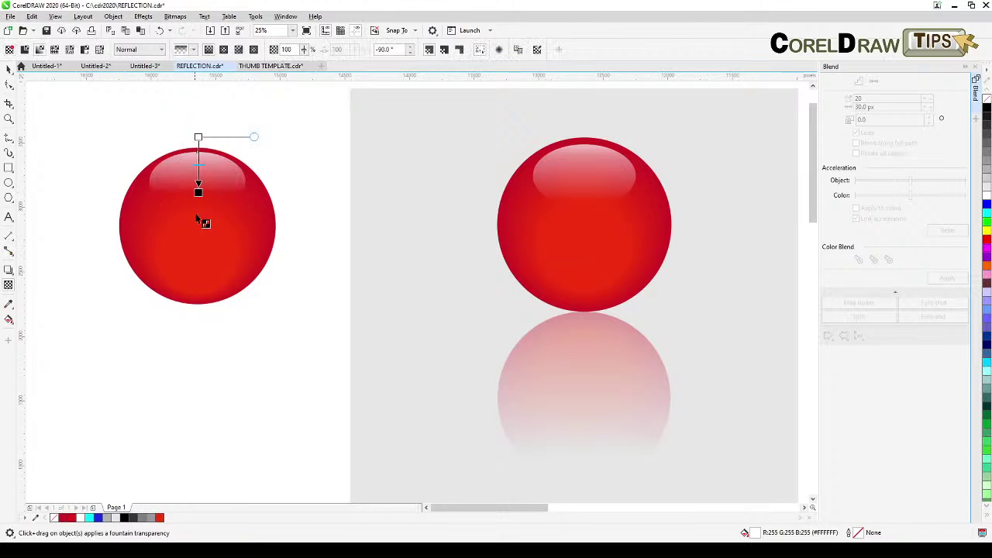
mouse_move(198, 137)
mouse_down()
mouse_move(199, 146)
mouse_move(198, 137)
mouse_up()
drag(199, 193, 198, 201)
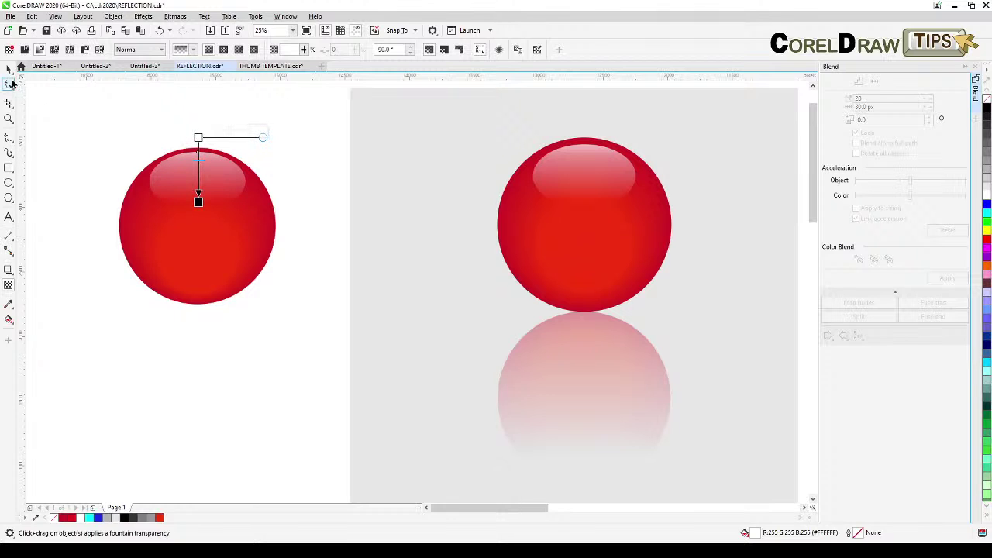
click(9, 68)
key(h)
drag(136, 257, 169, 263)
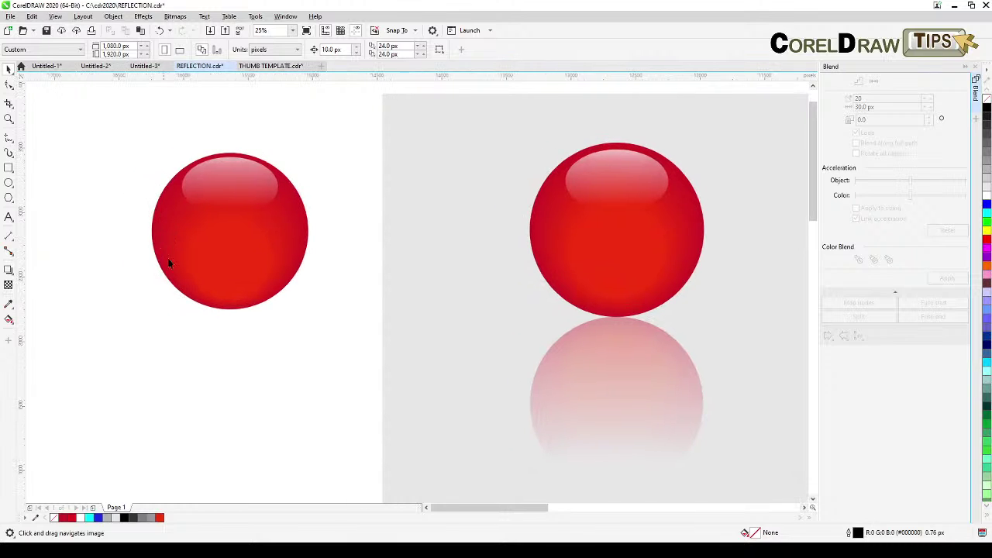
Stretch the grey background rectangle leftward behind the left sphere.
key(space)
click(449, 290)
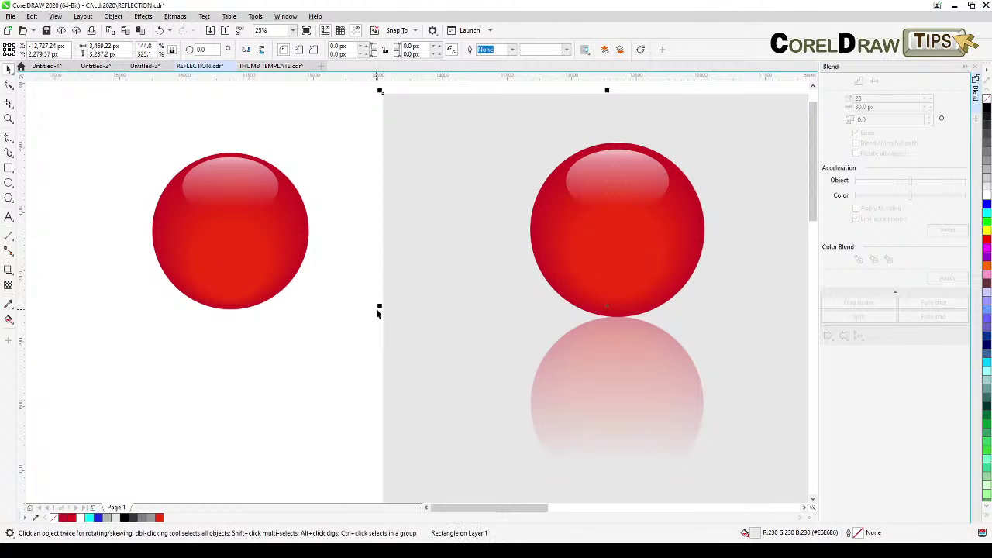
drag(379, 307, 146, 310)
click(199, 98)
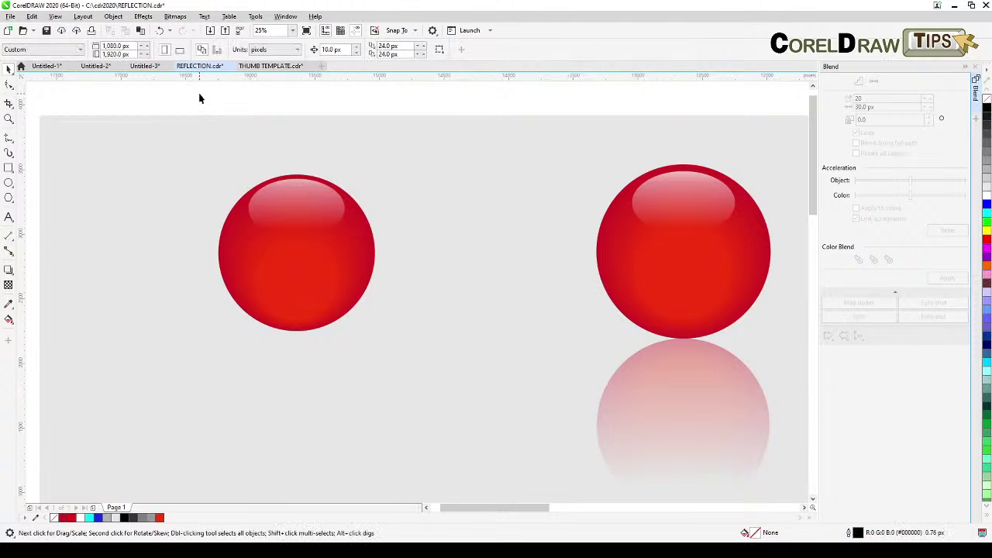
Group the left sphere's four parts into one object.
drag(199, 97, 440, 385)
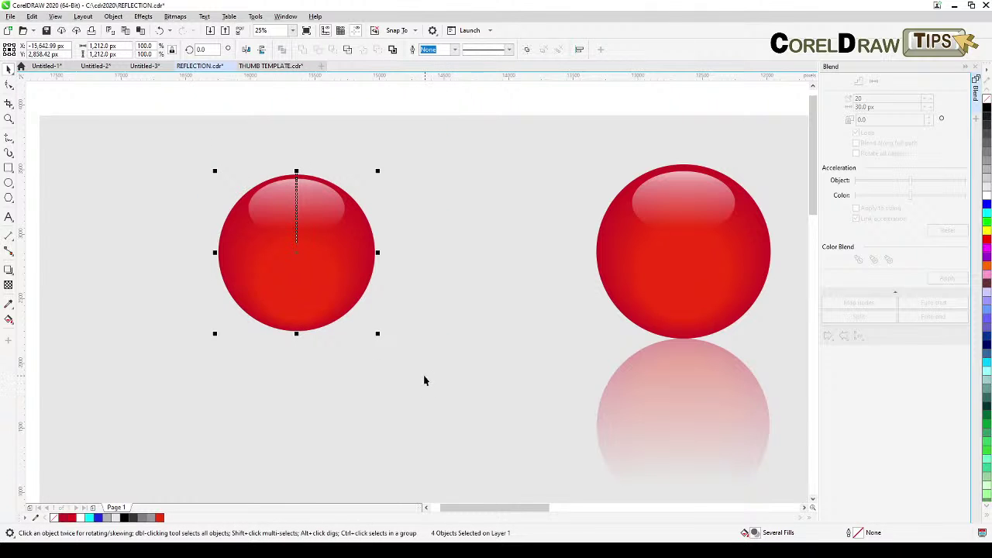
key(KP_Add)
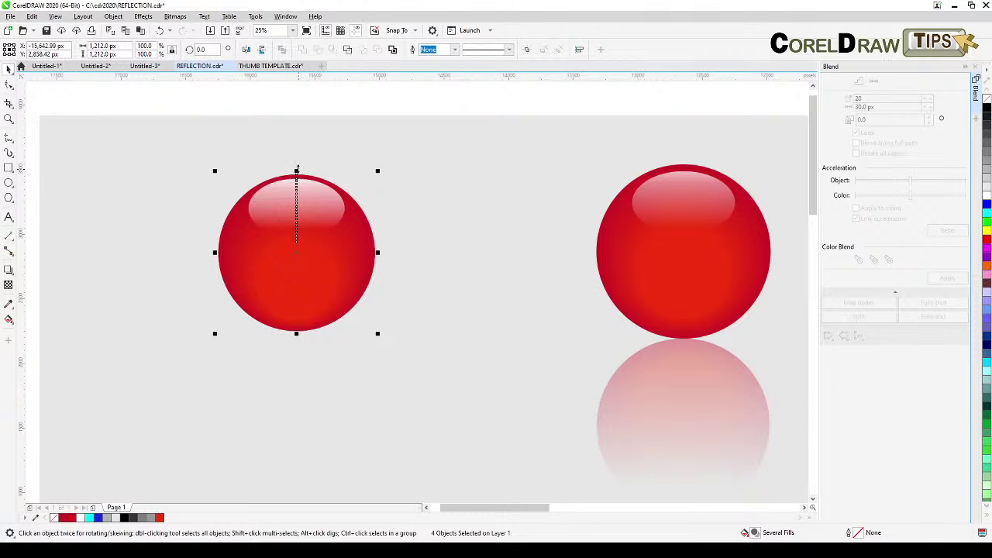
drag(297, 167, 289, 273)
key(ctrl+z)
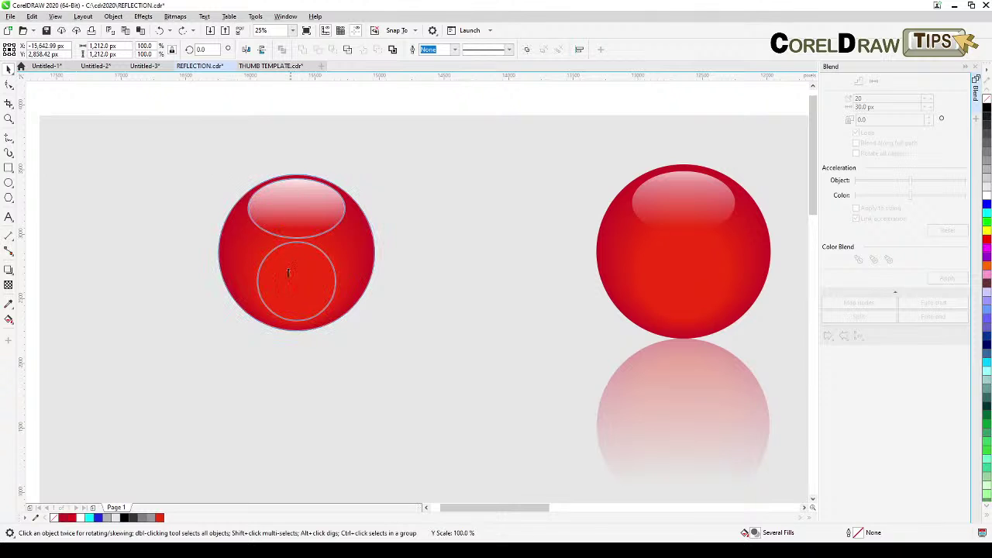
key(Escape)
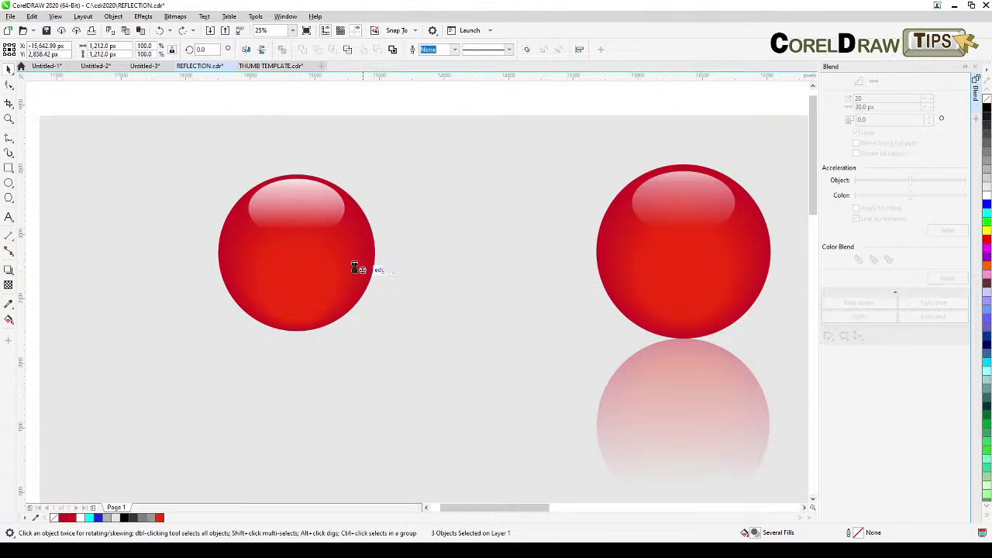
click(230, 99)
drag(202, 107, 378, 368)
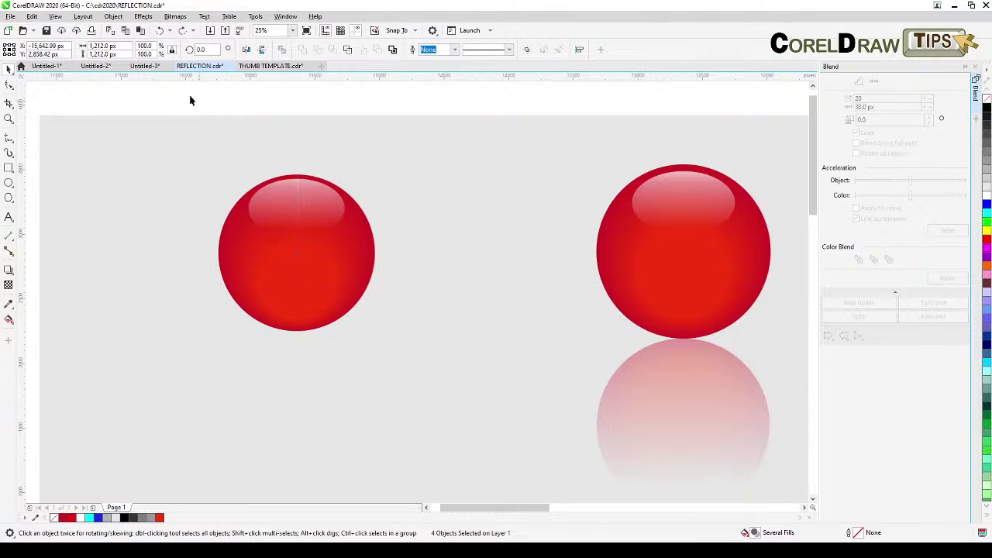
drag(183, 95, 400, 381)
drag(445, 410, 444, 406)
click(527, 49)
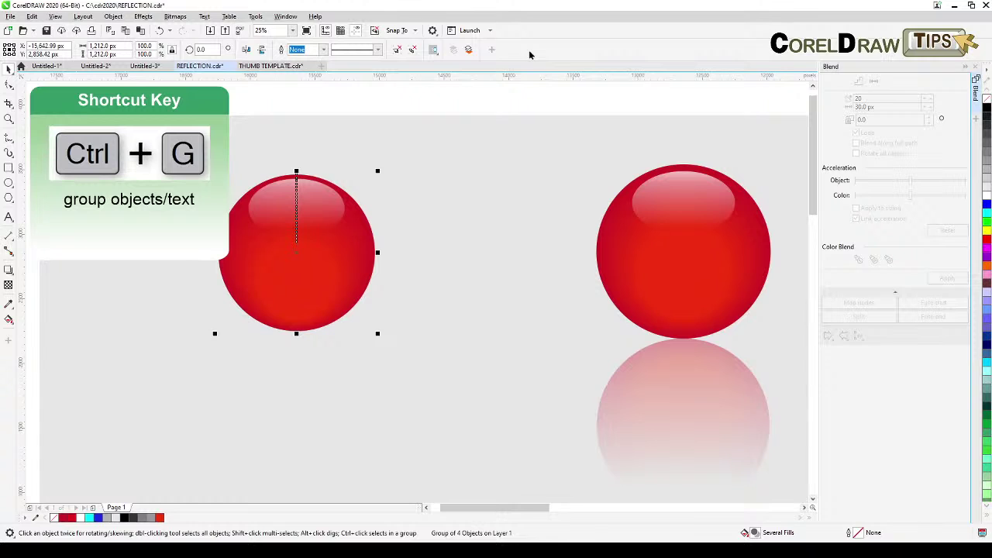
click(431, 102)
Duplicate the sphere group and mirror the copy vertically beneath the original.
click(311, 194)
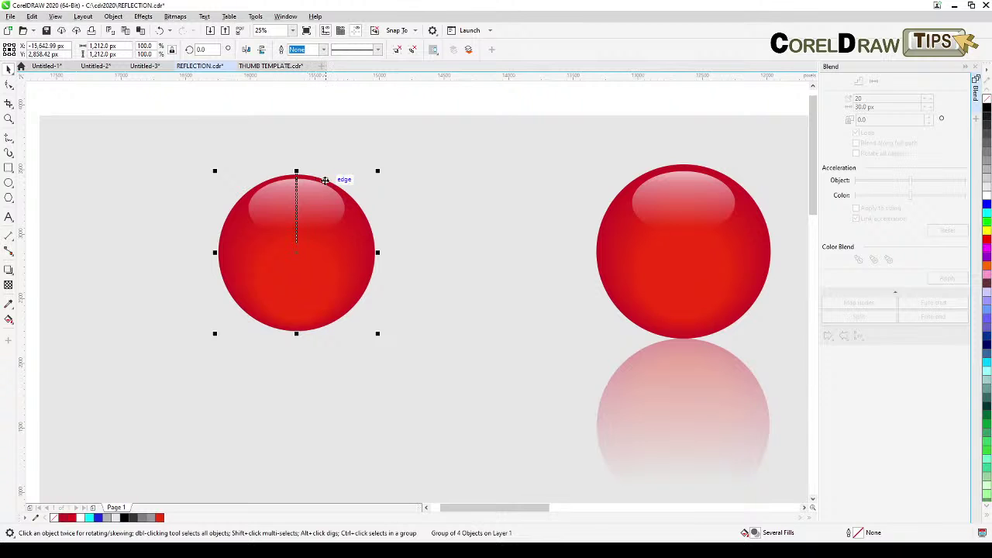
key(KP_Add)
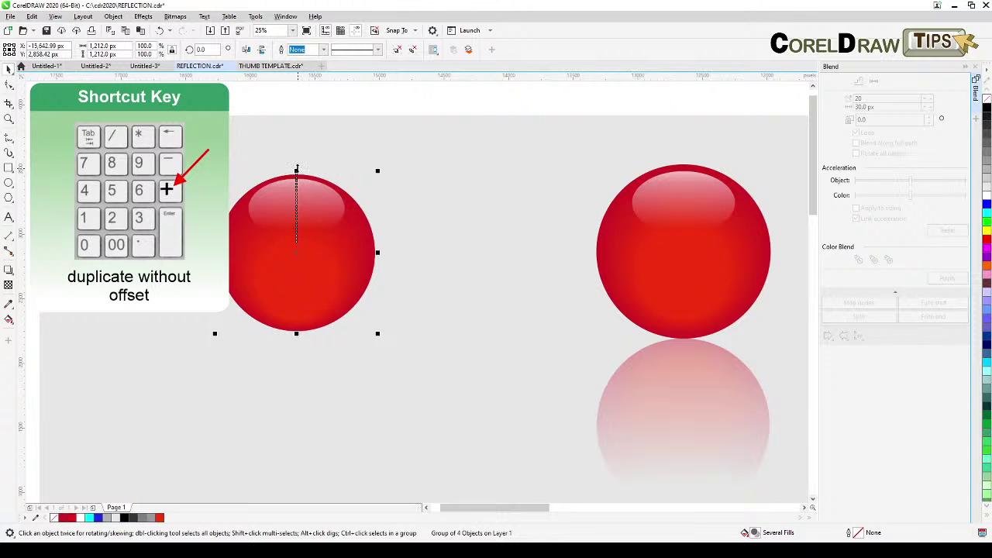
drag(296, 168, 257, 456)
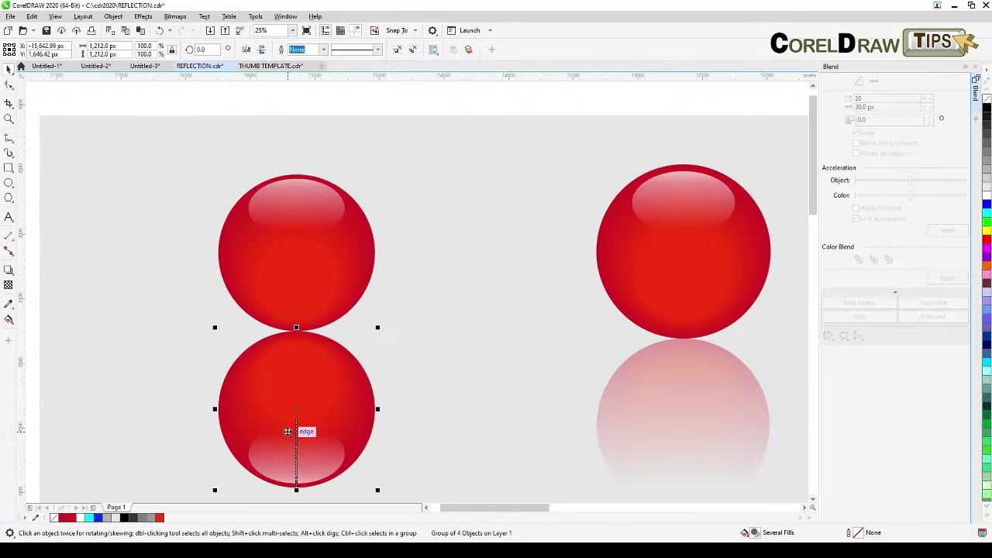
click(217, 102)
click(328, 412)
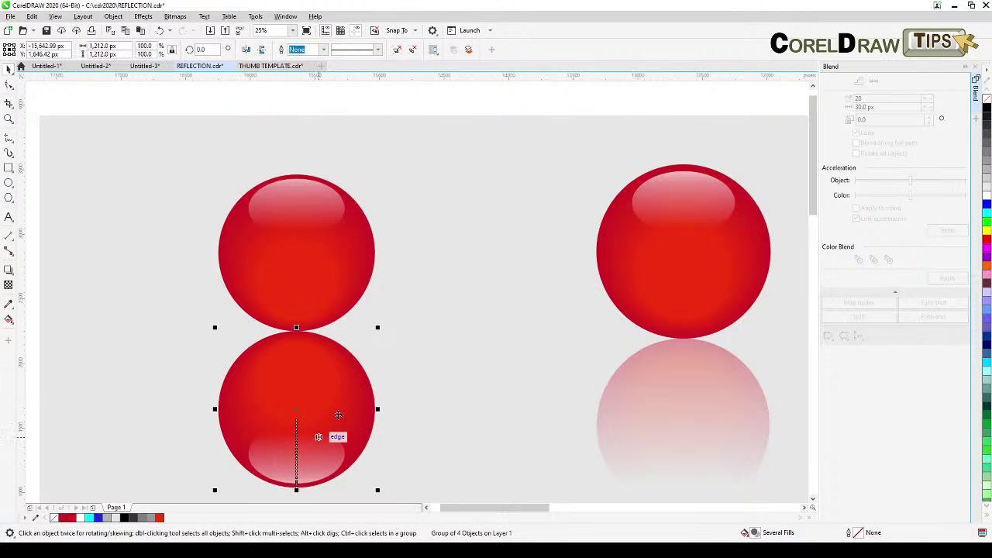
drag(259, 416, 295, 389)
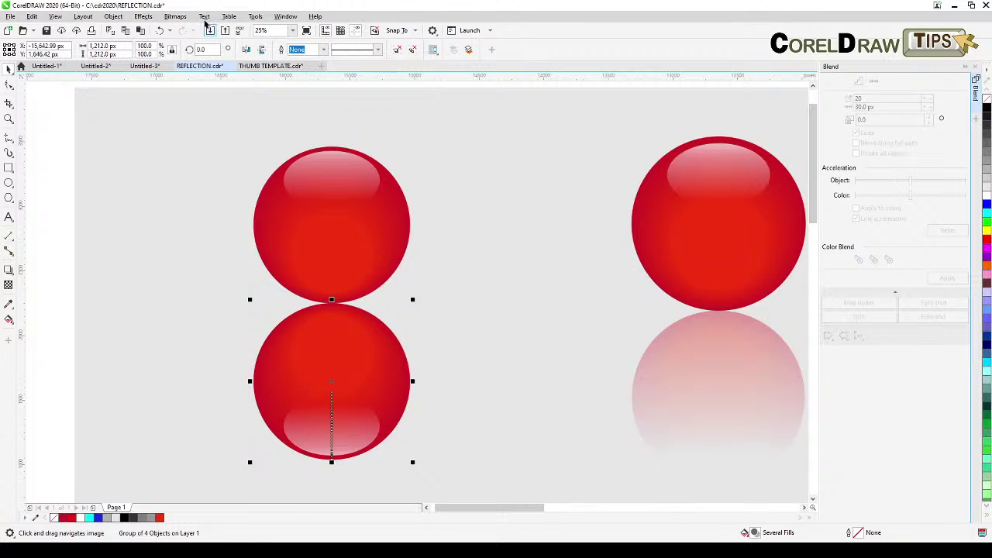
click(175, 17)
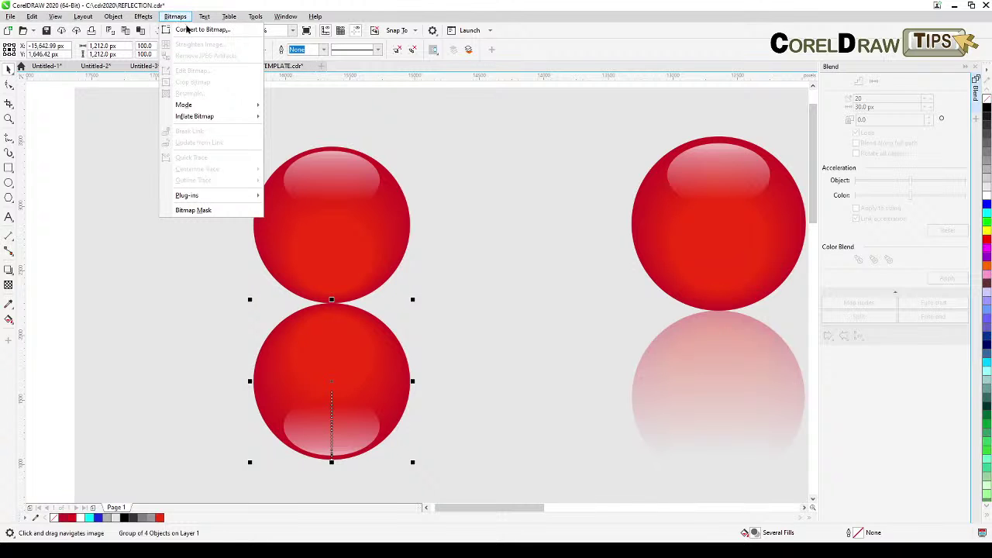
Convert the mirrored lower sphere to a 100 dpi RGB bitmap with transparent background.
click(187, 30)
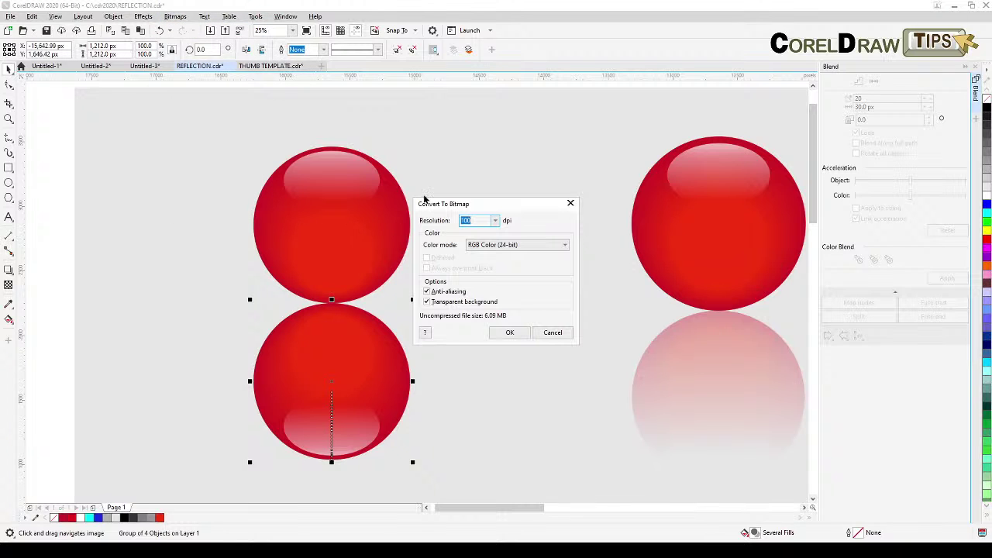
drag(483, 208, 437, 194)
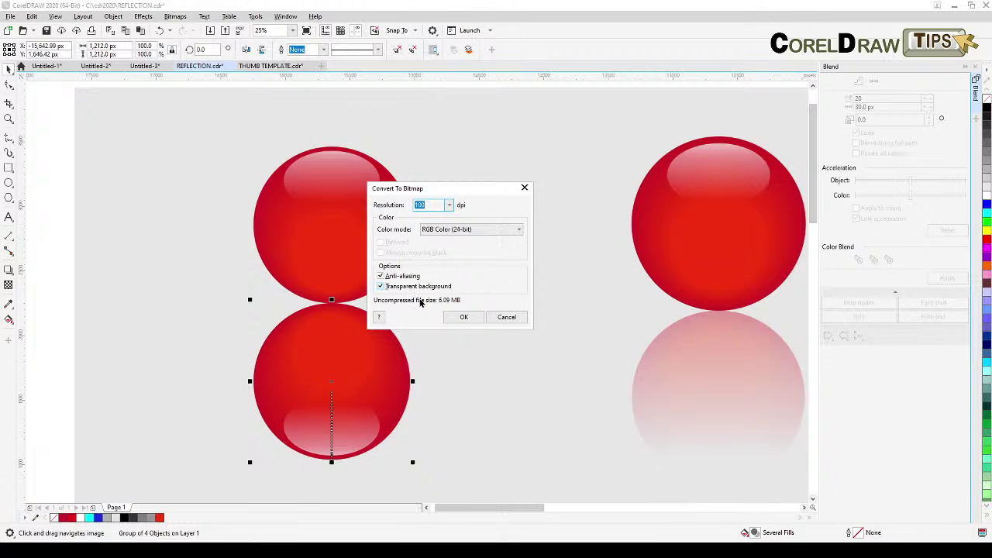
click(465, 317)
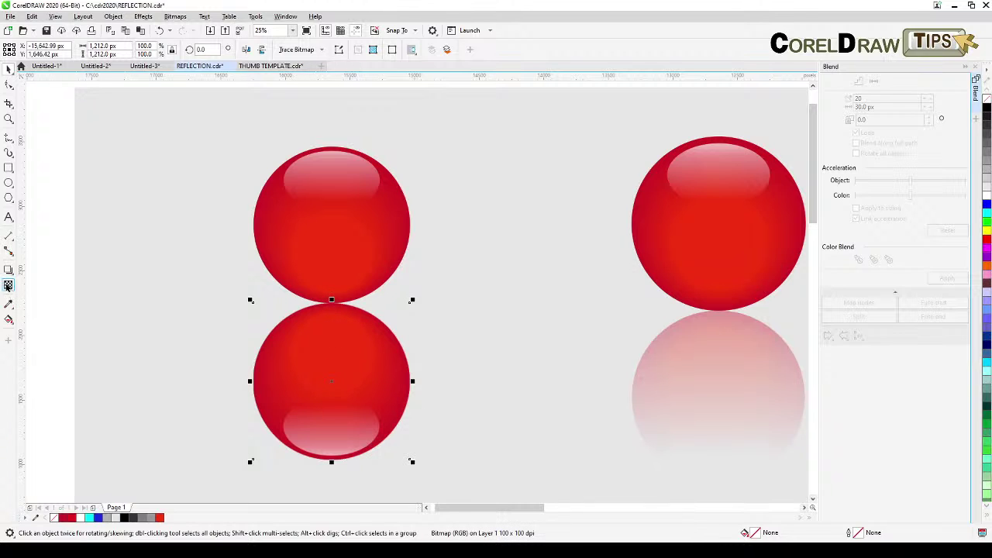
Fade the lower bitmap sphere downward with a fountain transparency starting on the upper ball.
click(8, 286)
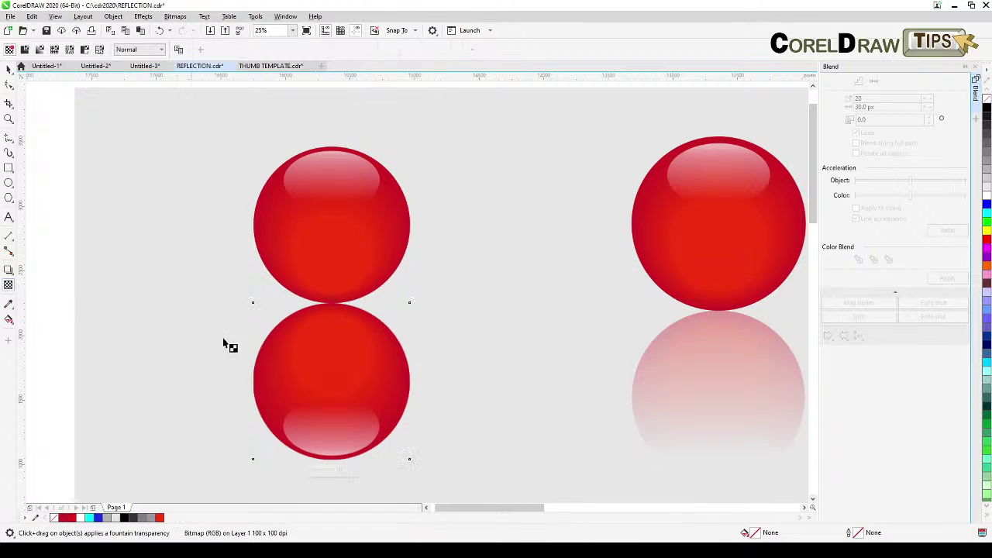
drag(320, 435, 320, 472)
drag(318, 437, 319, 287)
drag(319, 471, 319, 448)
drag(319, 286, 319, 225)
drag(319, 447, 319, 416)
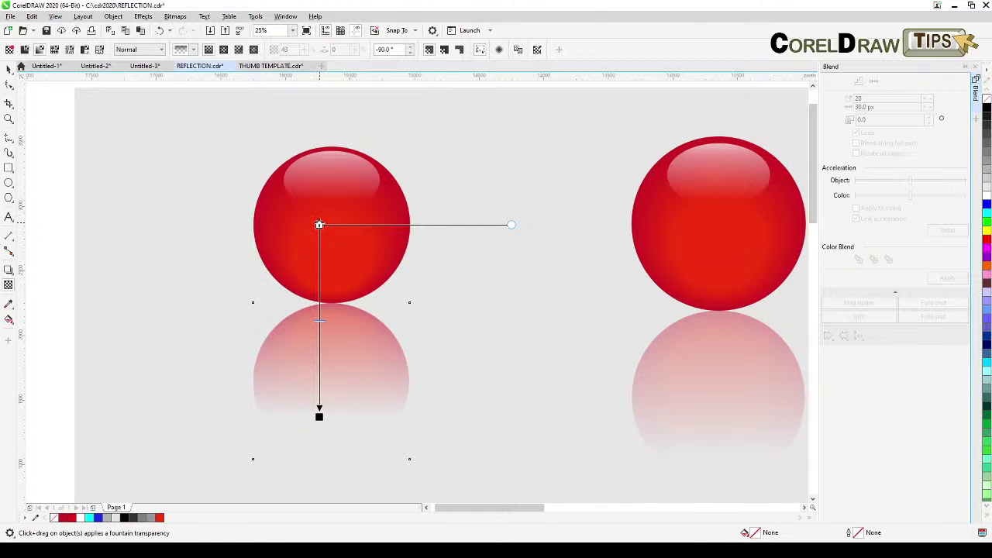
drag(320, 225, 323, 177)
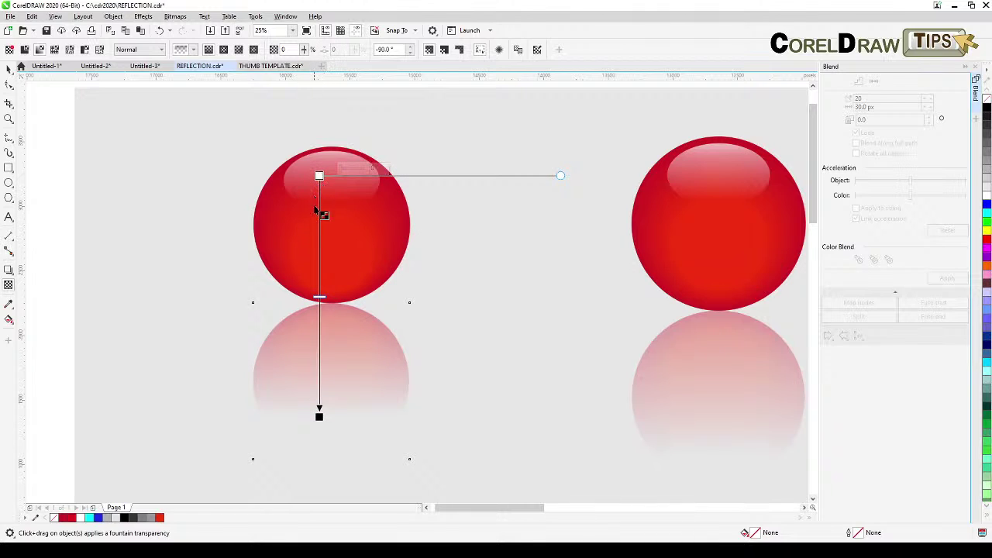
click(8, 70)
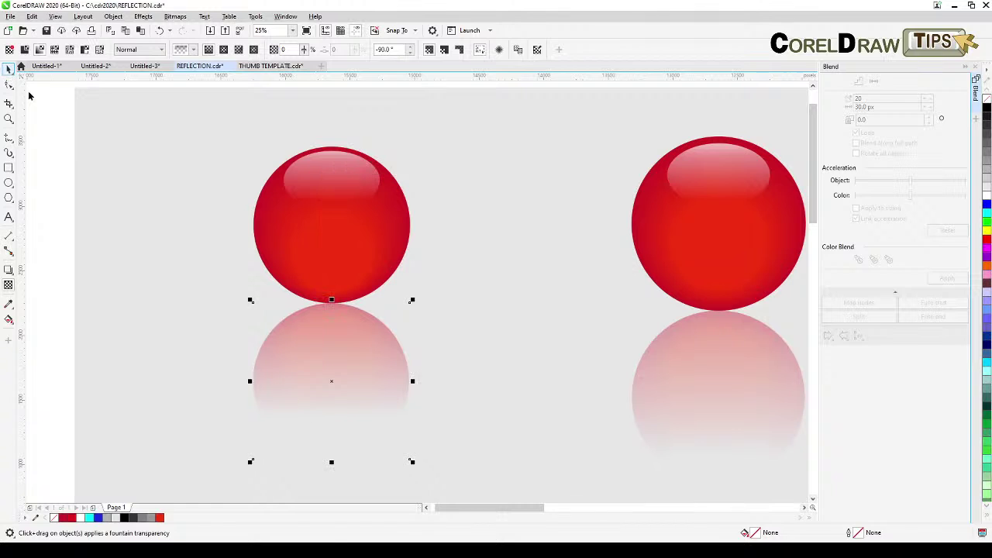
click(51, 150)
Enlarge the left sphere and its reflection to match the right sphere.
scroll(49, 155, down, 1)
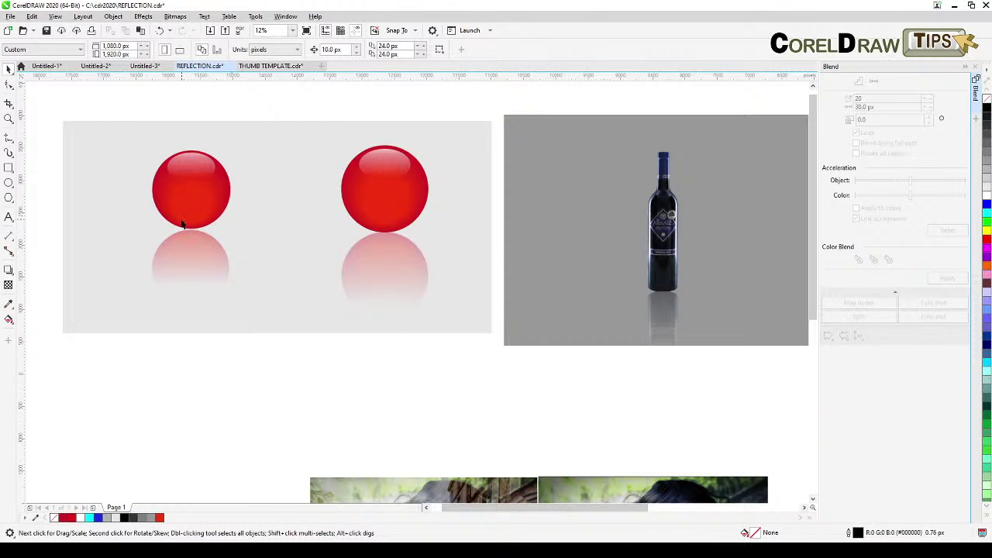
drag(139, 110, 248, 327)
click(361, 360)
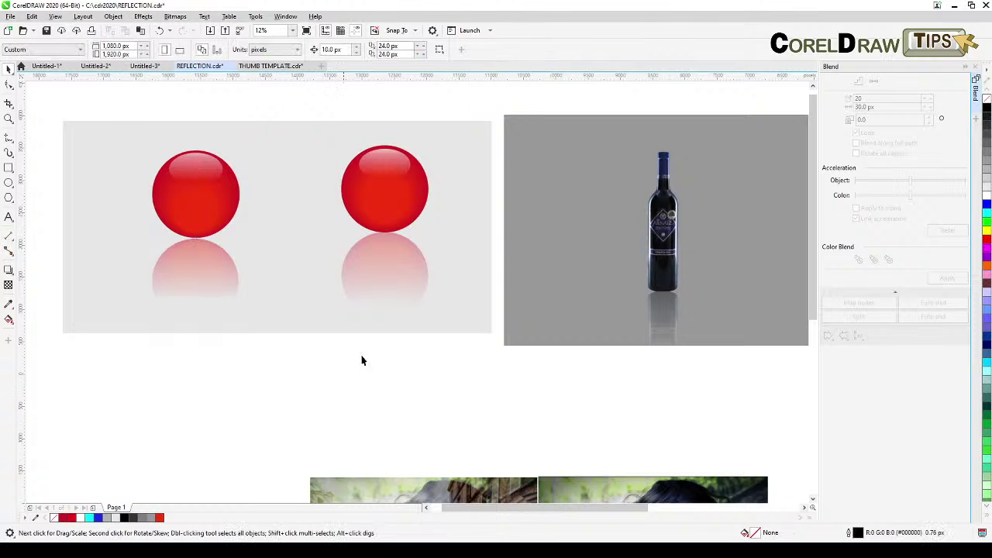
Pan across to the wine-bottle example and select the bottle image.
scroll(250, 219, up, 1)
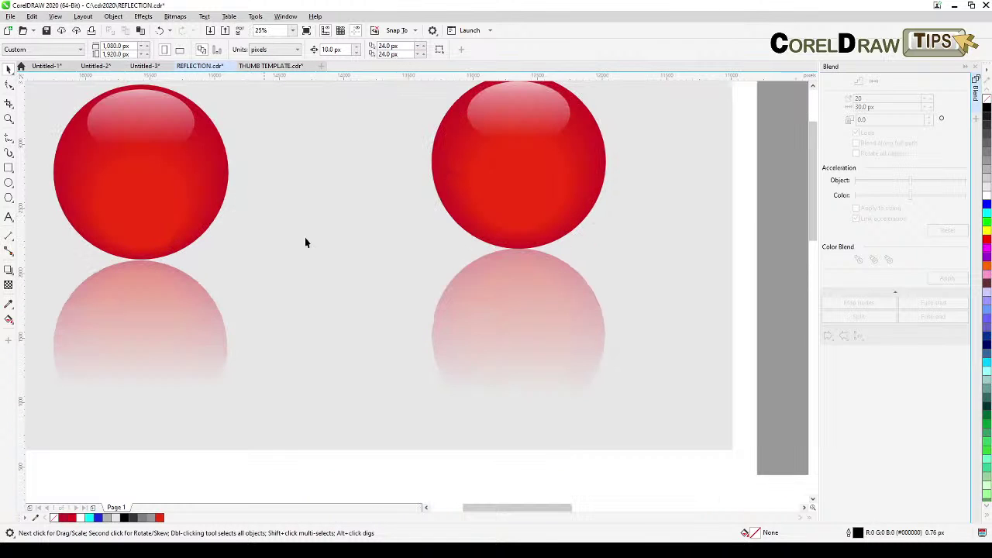
drag(462, 278, 111, 295)
drag(583, 353, 299, 348)
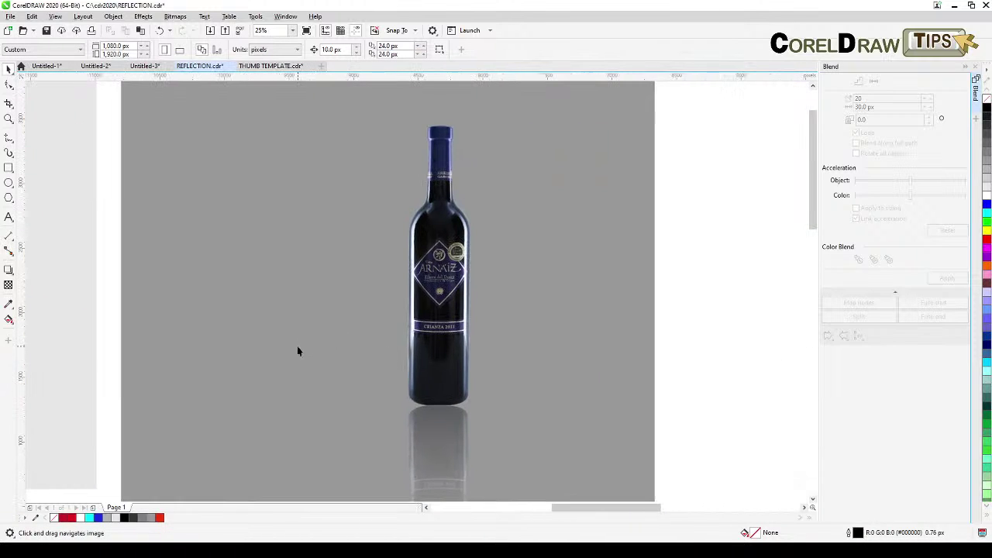
drag(483, 361, 353, 342)
key(space)
click(333, 271)
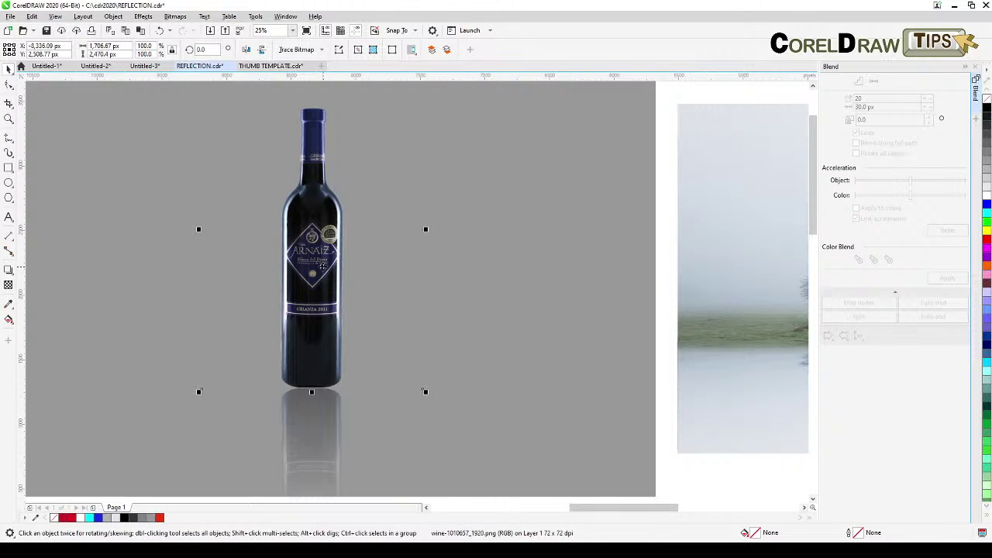
Copy the wine bottle to the right and duplicate the new bottle in place.
drag(322, 266, 514, 277)
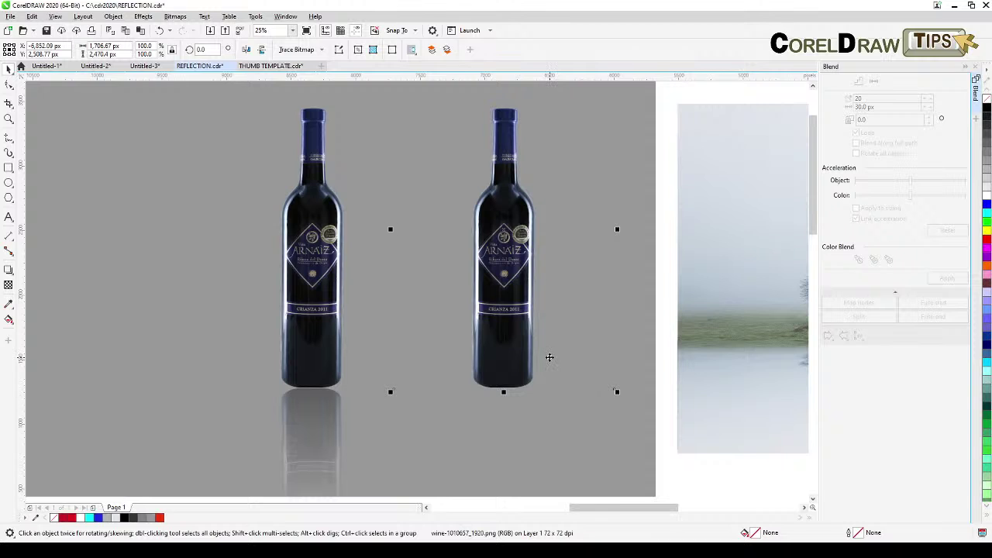
drag(548, 357, 488, 400)
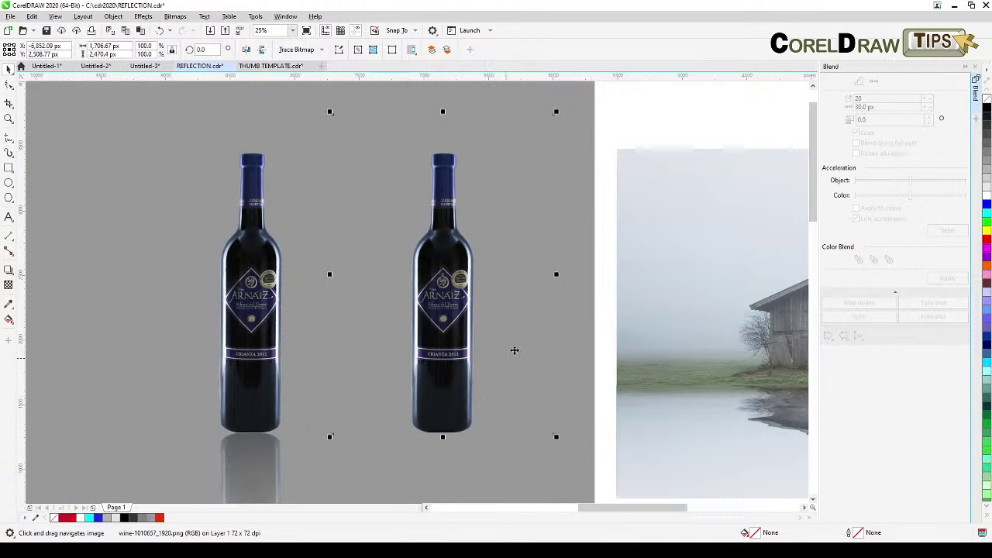
key(KP_Add)
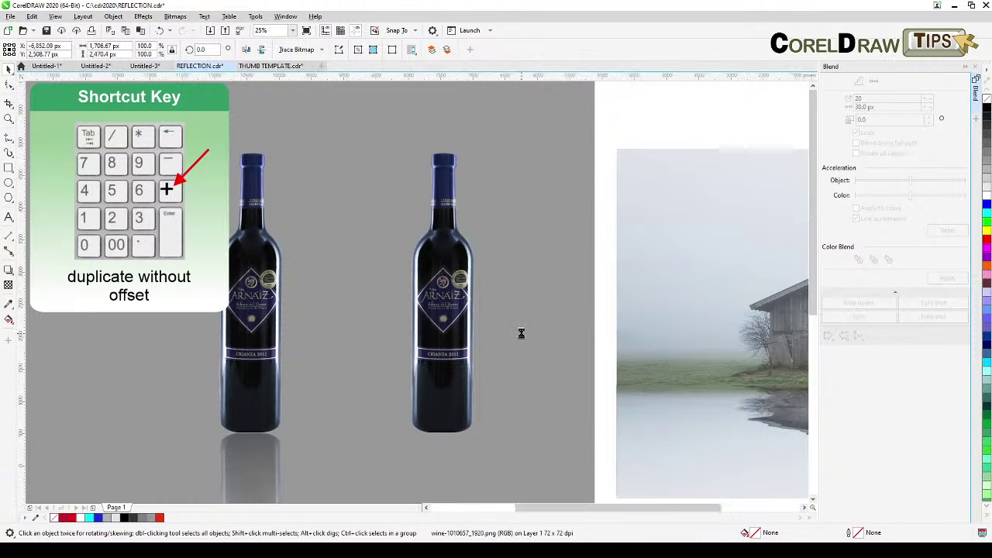
scroll(520, 333, down, 2)
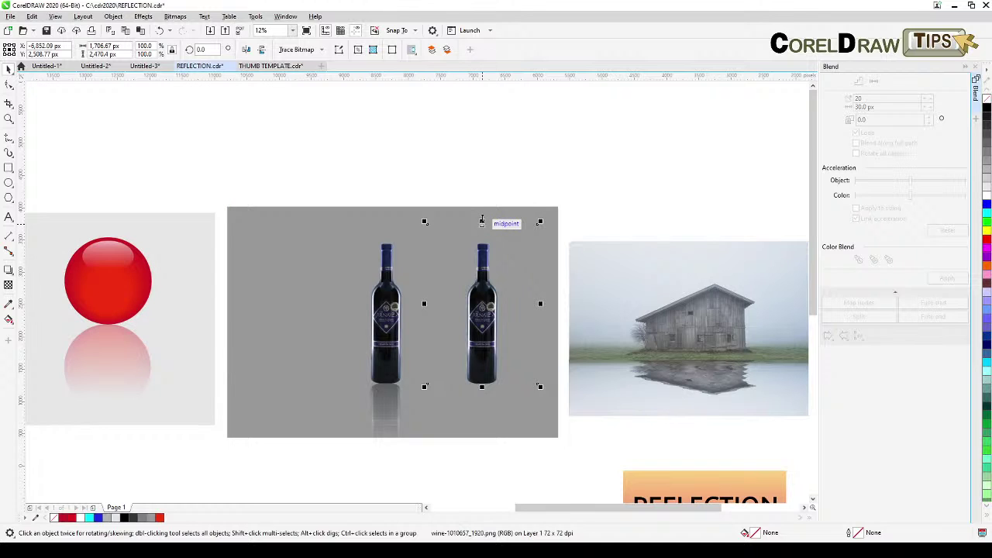
Mirror the duplicate vertically so it hangs upside down, full height, beneath the second bottle.
drag(482, 221, 468, 446)
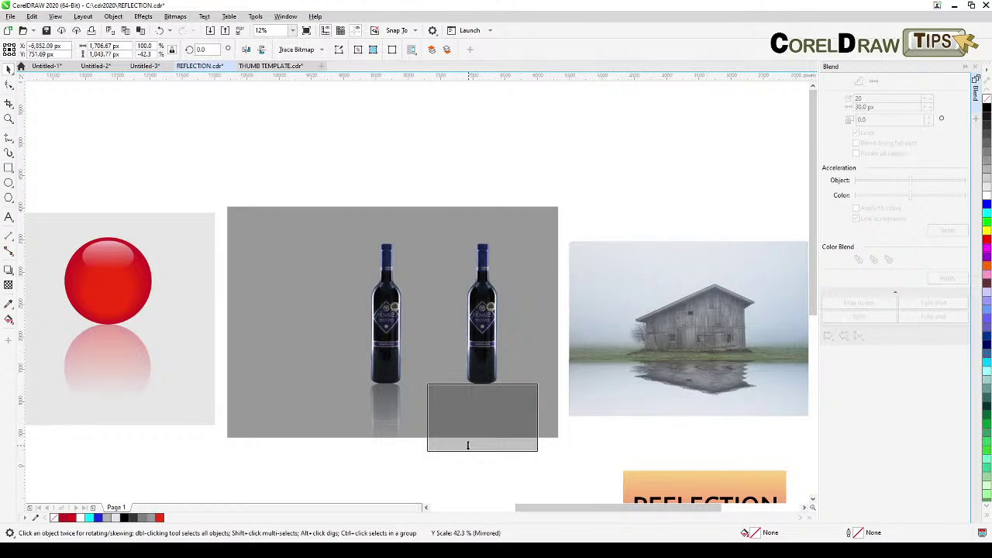
drag(467, 445, 462, 471)
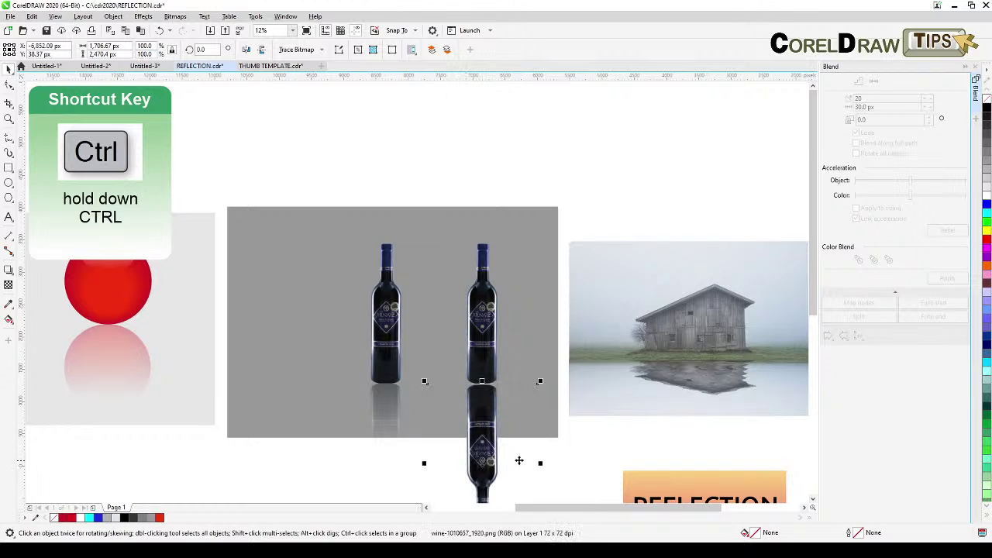
scroll(534, 432, down, 3)
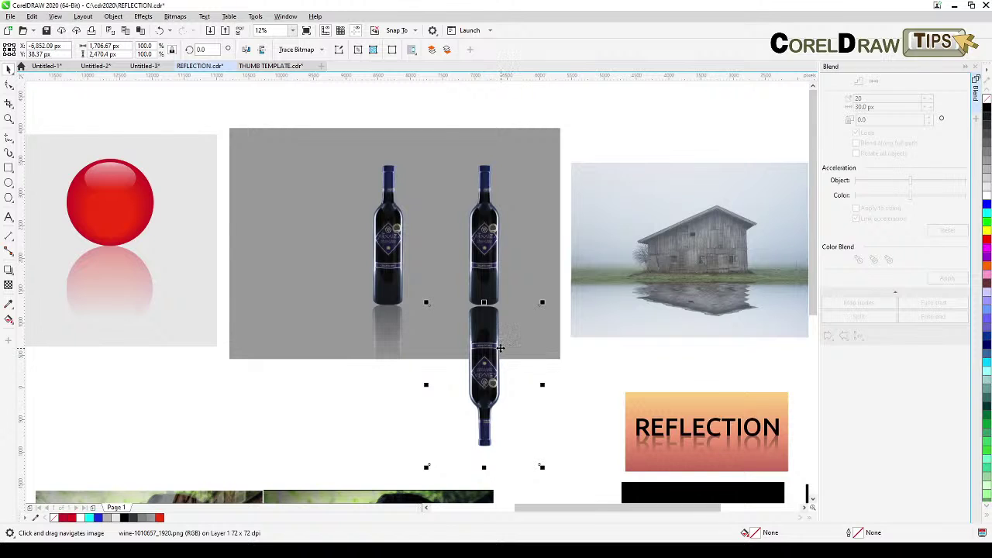
scroll(482, 341, up, 2)
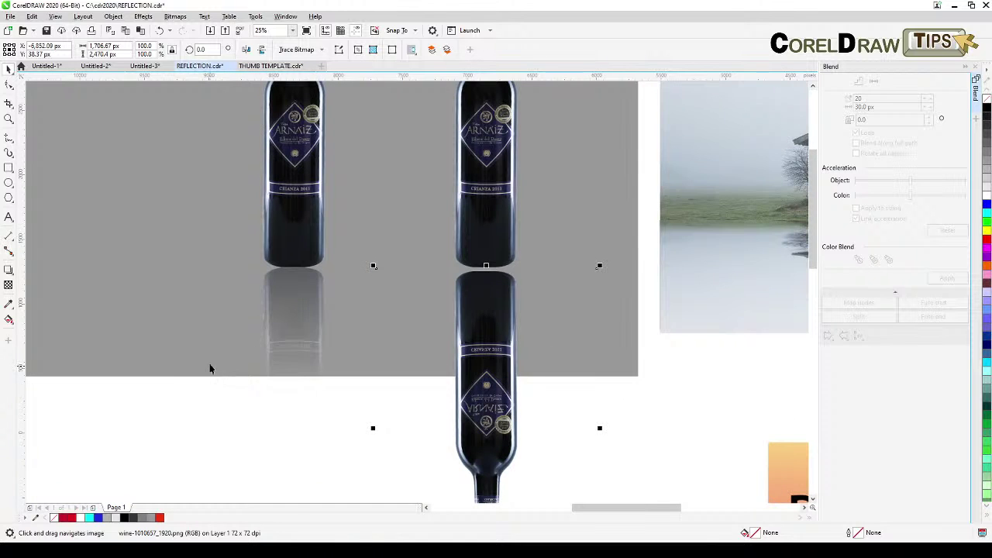
scroll(209, 369, down, 3)
click(8, 286)
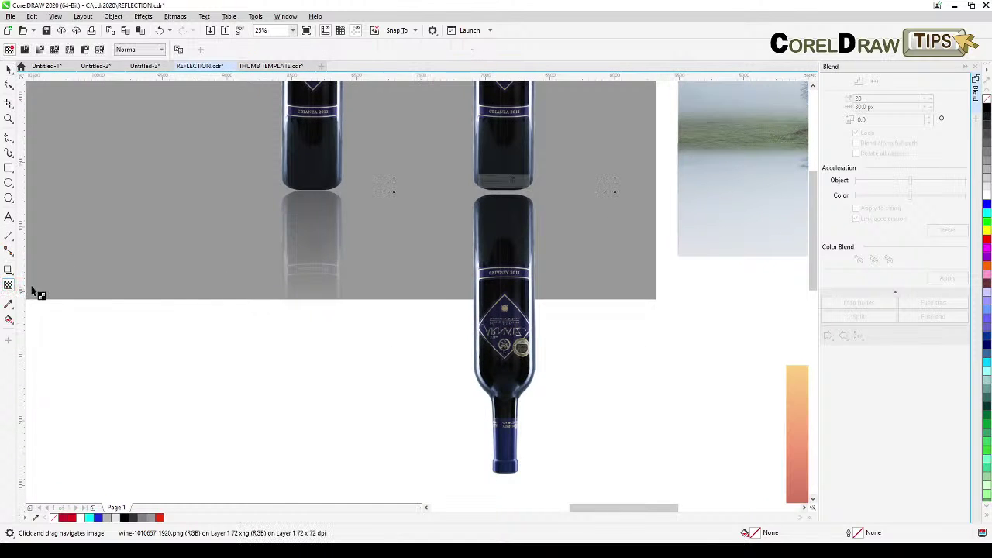
Add a fountain transparency to the mirrored bottle, opaque at the top and fading out downward.
drag(504, 153, 505, 288)
drag(508, 387, 503, 422)
drag(504, 154, 505, 106)
drag(535, 184, 527, 288)
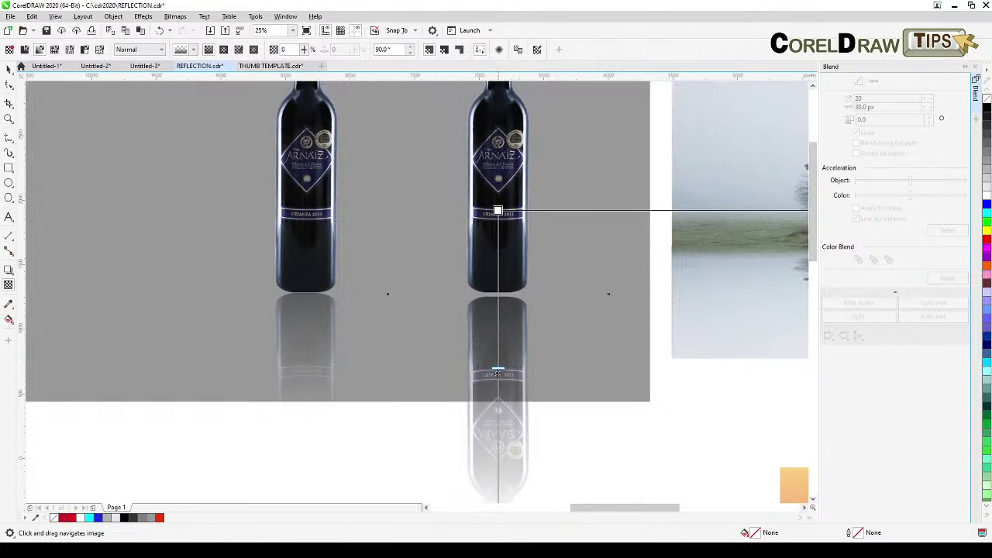
drag(496, 331, 500, 272)
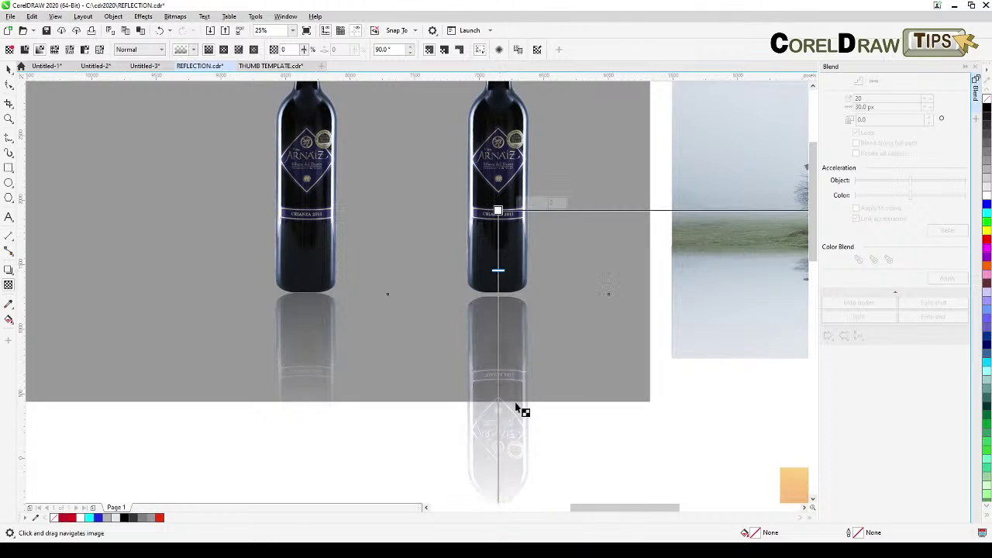
drag(522, 423, 518, 354)
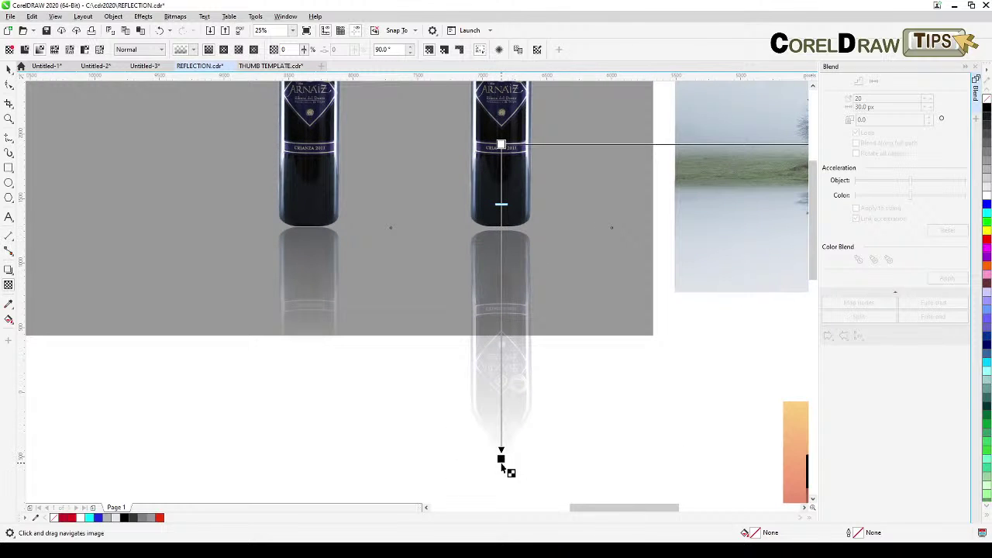
drag(500, 458, 501, 337)
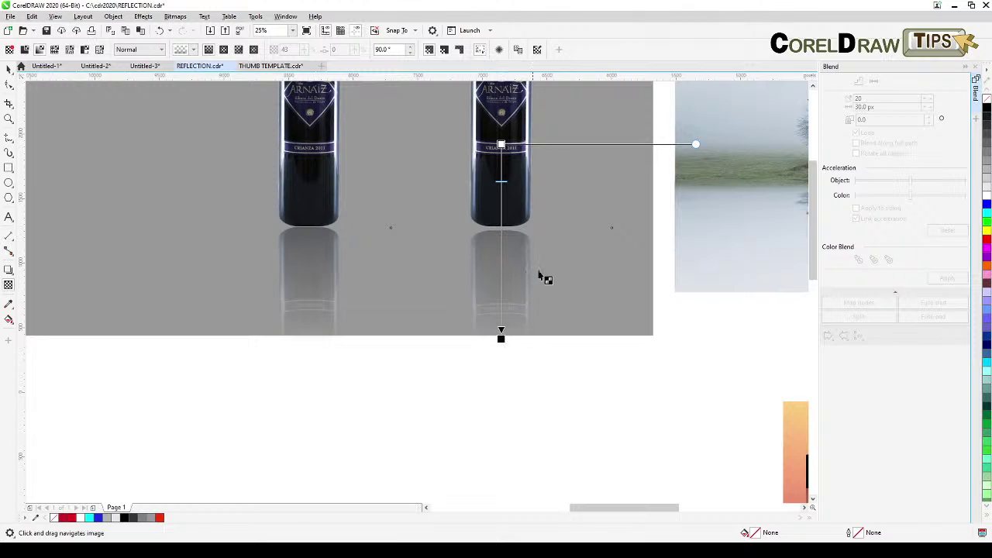
drag(501, 144, 501, 133)
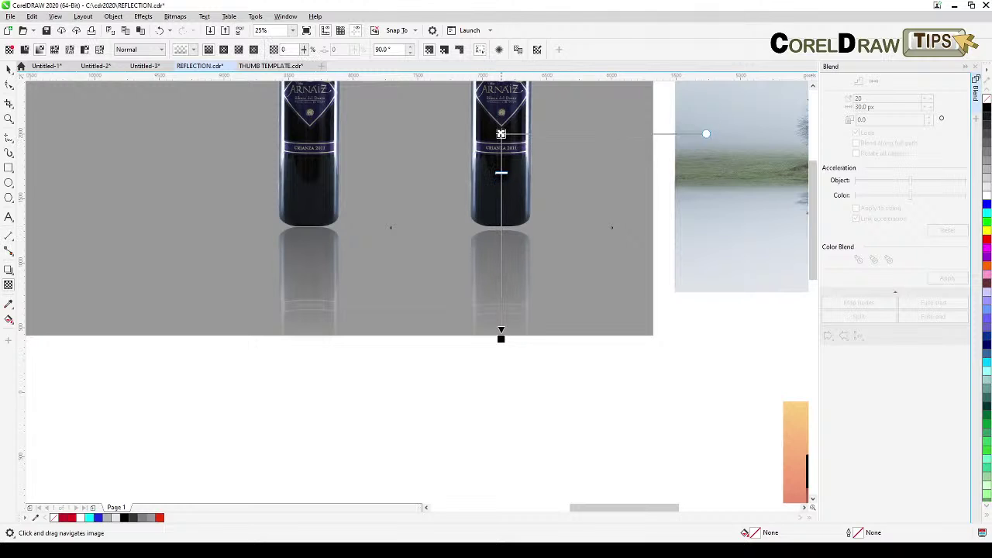
Nudge the reflection's transparency handles up and back down with the arrow keys.
click(9, 69)
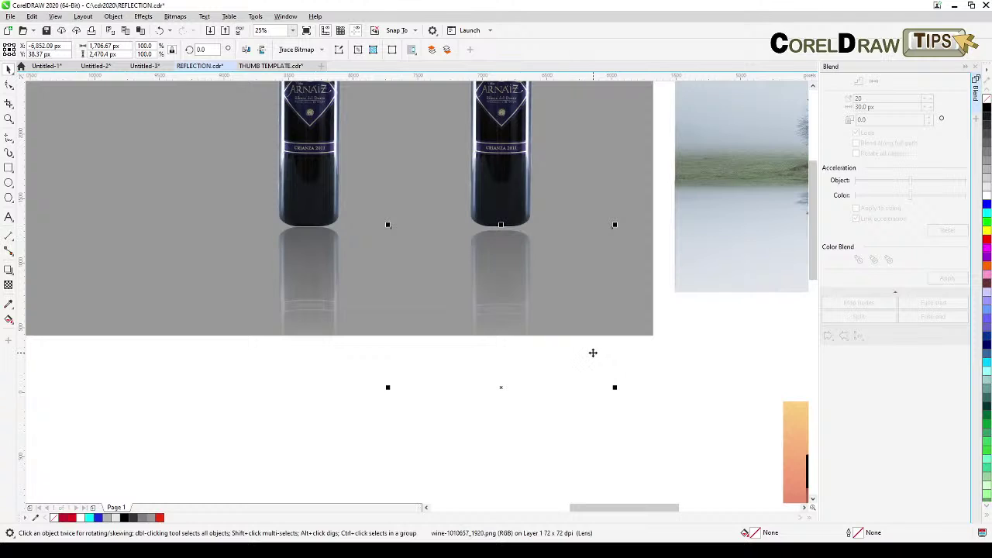
key(space)
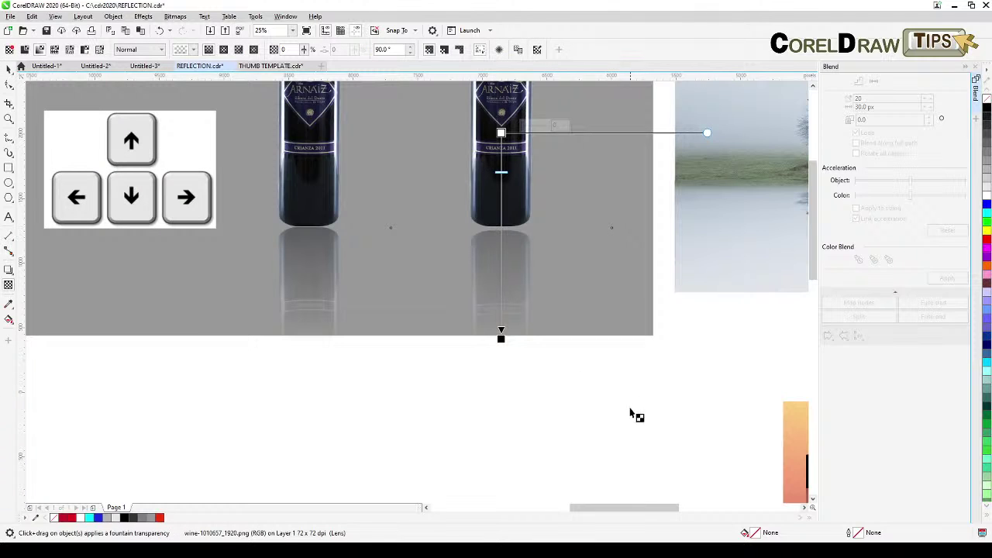
key(Up)
key(Up)
key(Up)
key(Up)
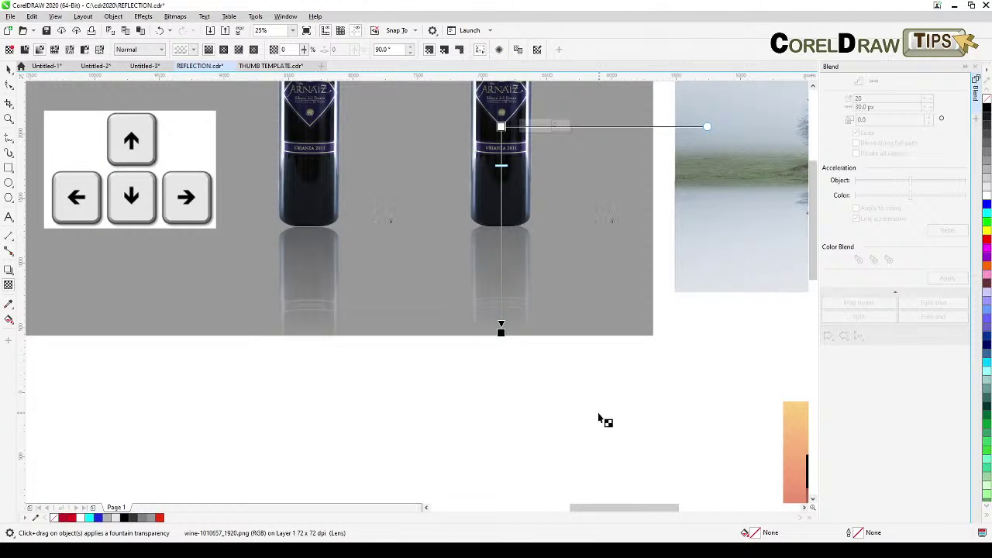
key(Down)
key(Down)
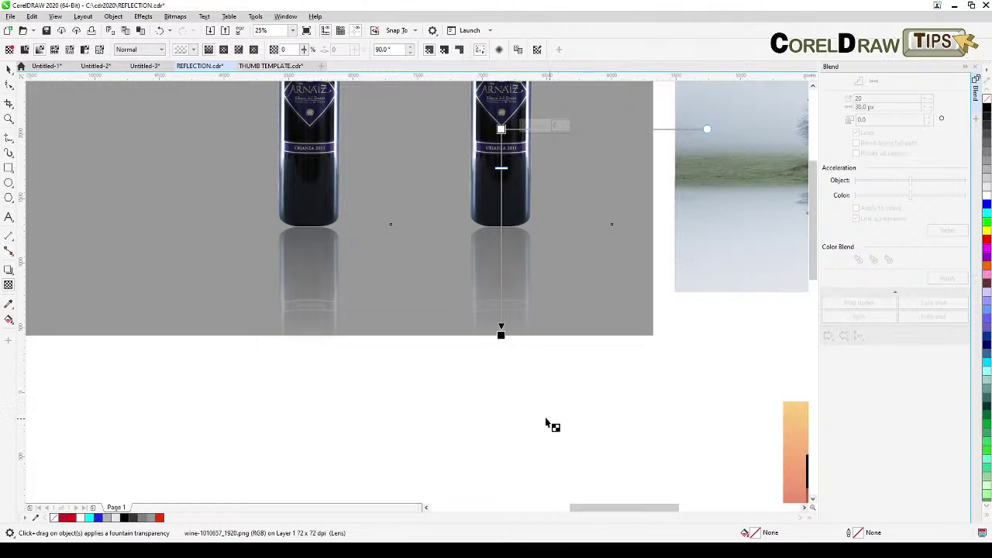
click(9, 68)
Deselect the bottle reflection and bring the barn photo into view.
click(148, 374)
scroll(148, 374, down, 2)
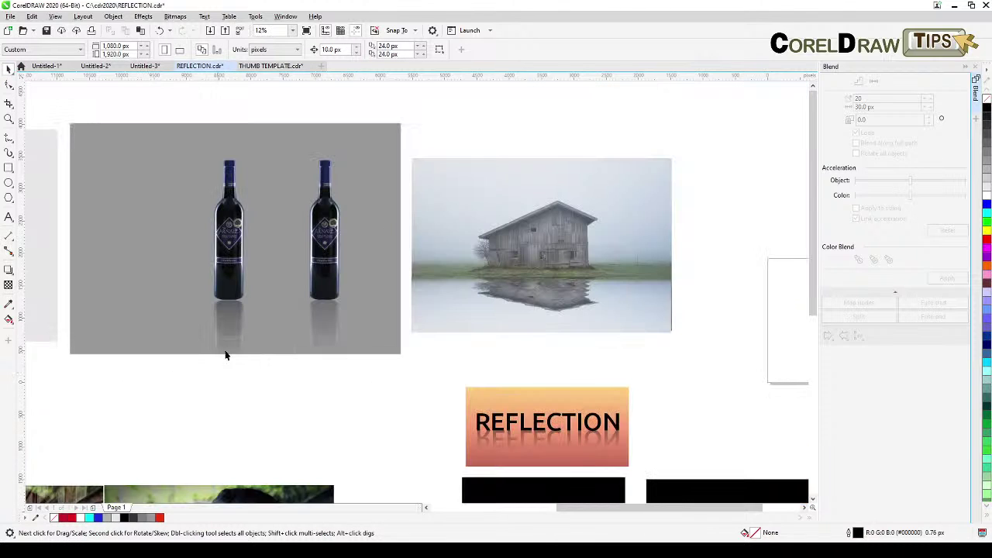
key(h)
drag(304, 300, 237, 305)
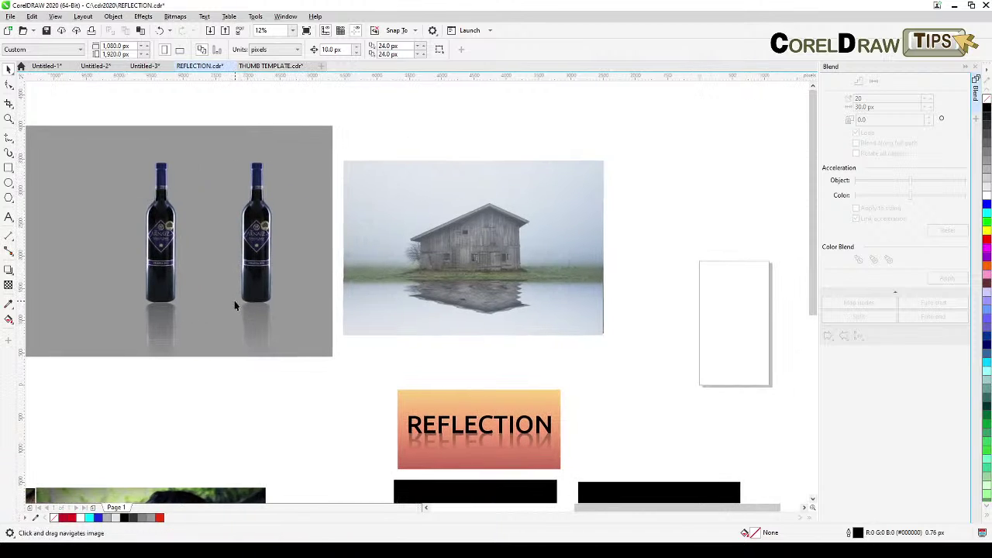
scroll(522, 291, up, 2)
drag(522, 290, 439, 346)
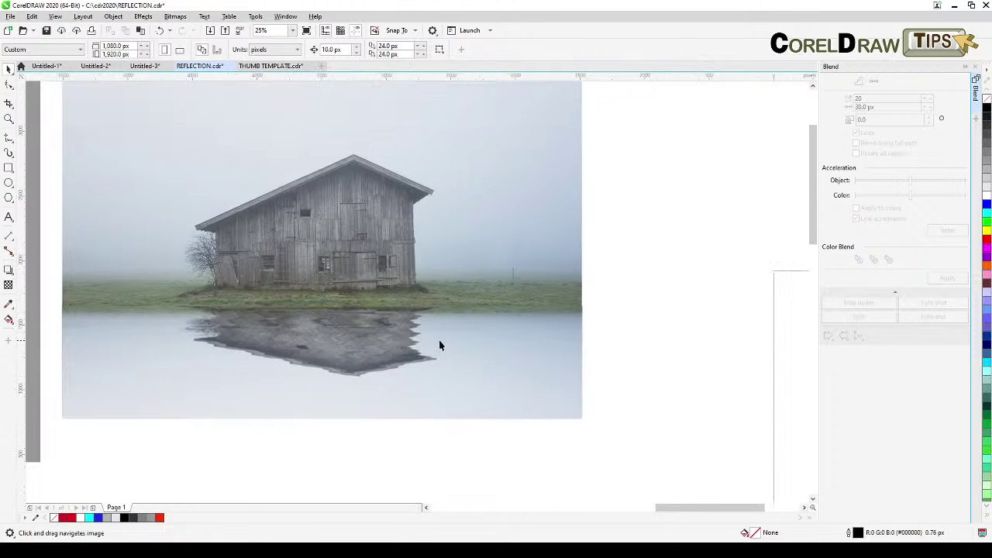
scroll(377, 381, down, 2)
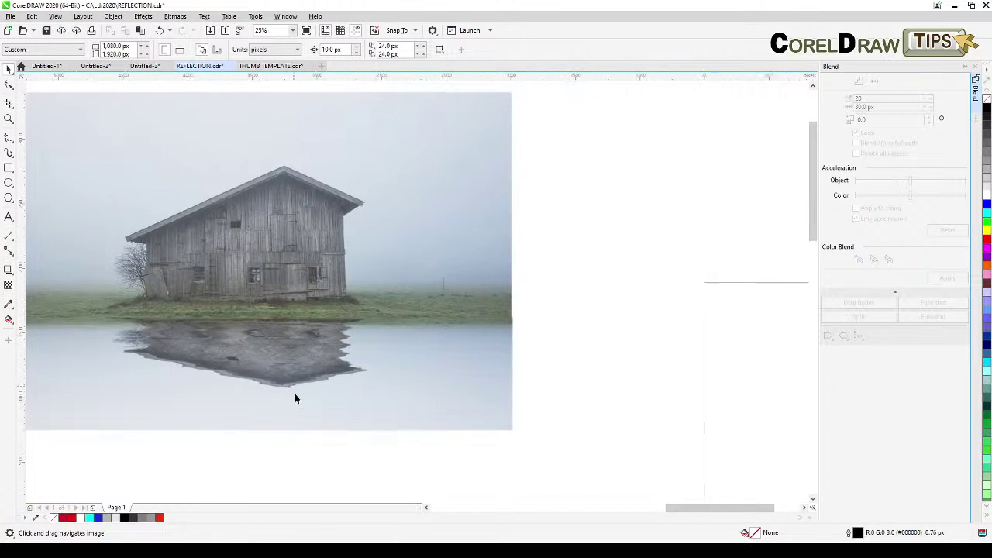
key(space)
Move the plain barn photo off to the right of the reflection example.
click(353, 298)
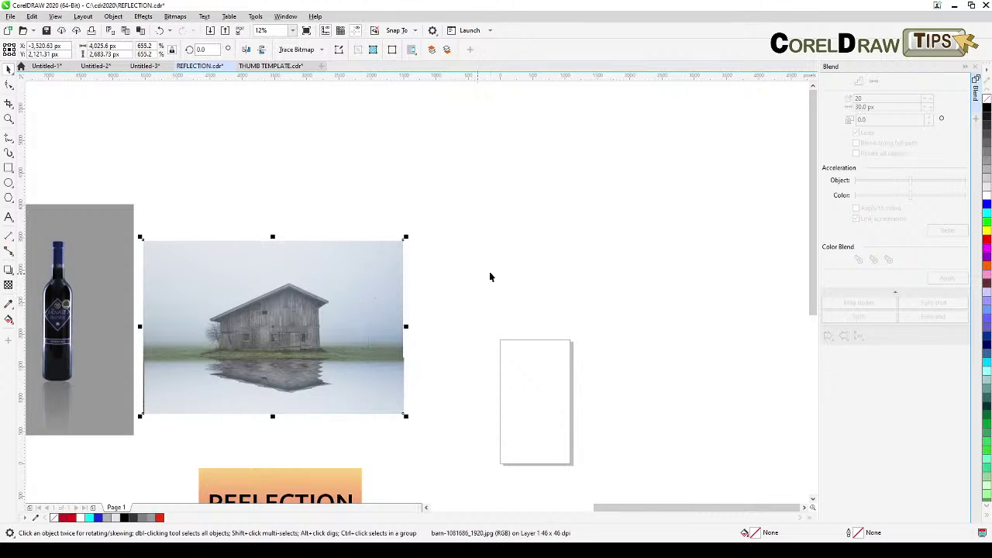
key(Right)
key(Up)
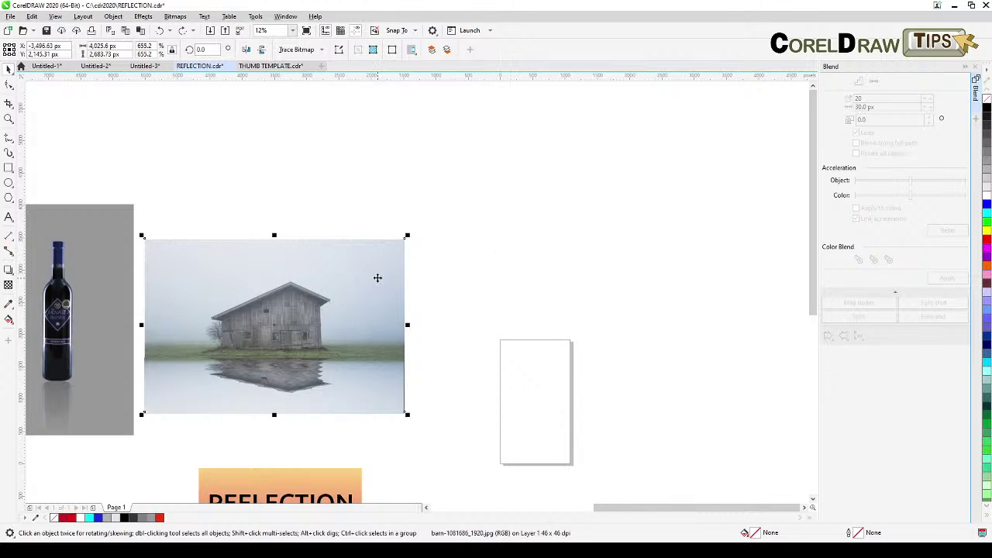
drag(354, 277, 642, 295)
click(624, 186)
Frame both barn images and select the plain barn photo on the right.
scroll(413, 359, up, 2)
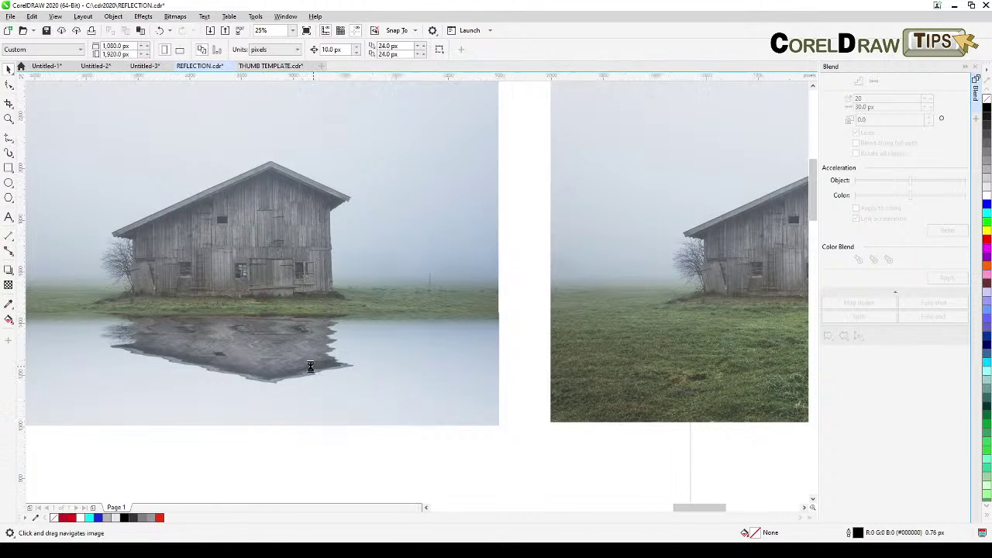
scroll(239, 358, up, 1)
scroll(250, 358, down, 1)
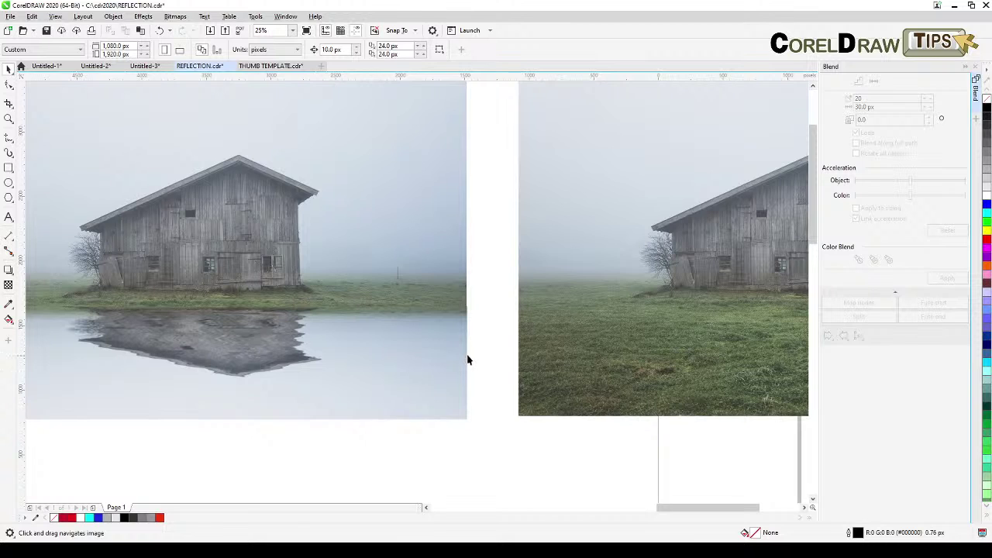
drag(467, 359, 390, 357)
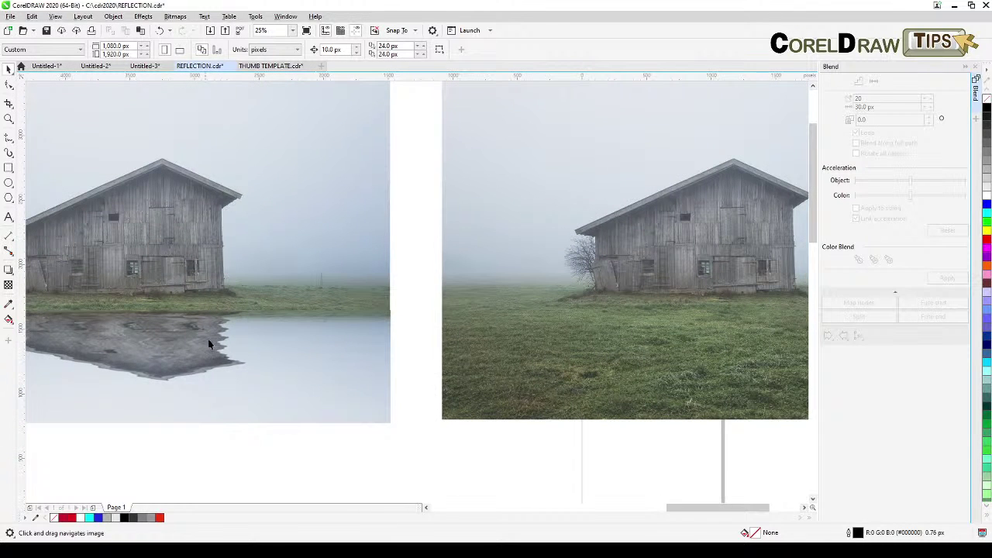
scroll(357, 365, down, 1)
drag(418, 370, 341, 365)
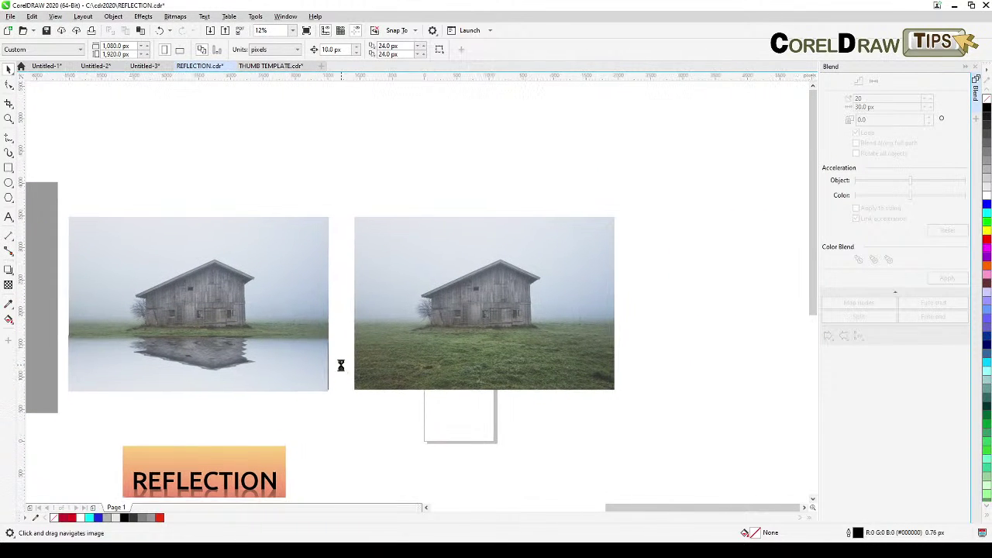
click(396, 359)
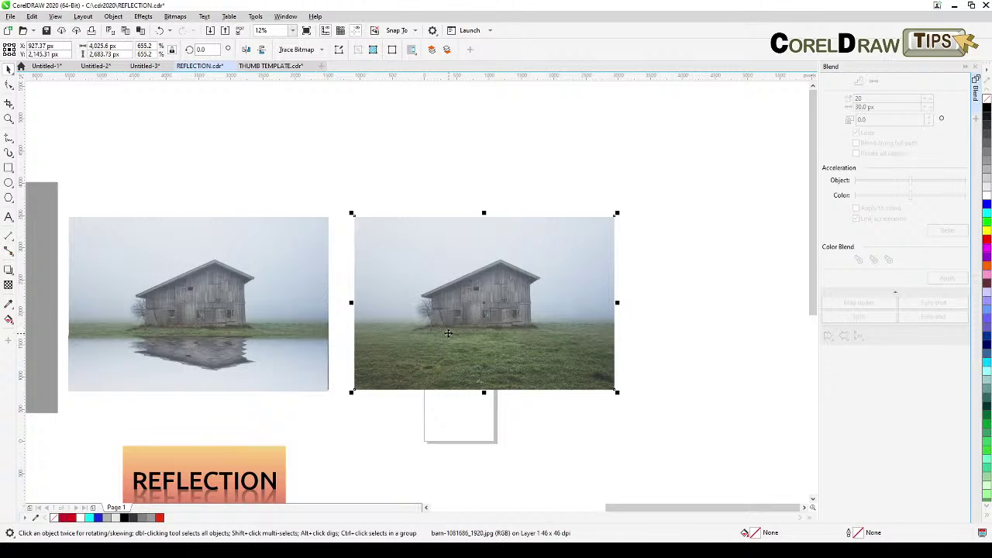
Duplicate the right barn photo and mirror the copy upside down, tight beneath it.
key(KP_Add)
drag(485, 344, 500, 292)
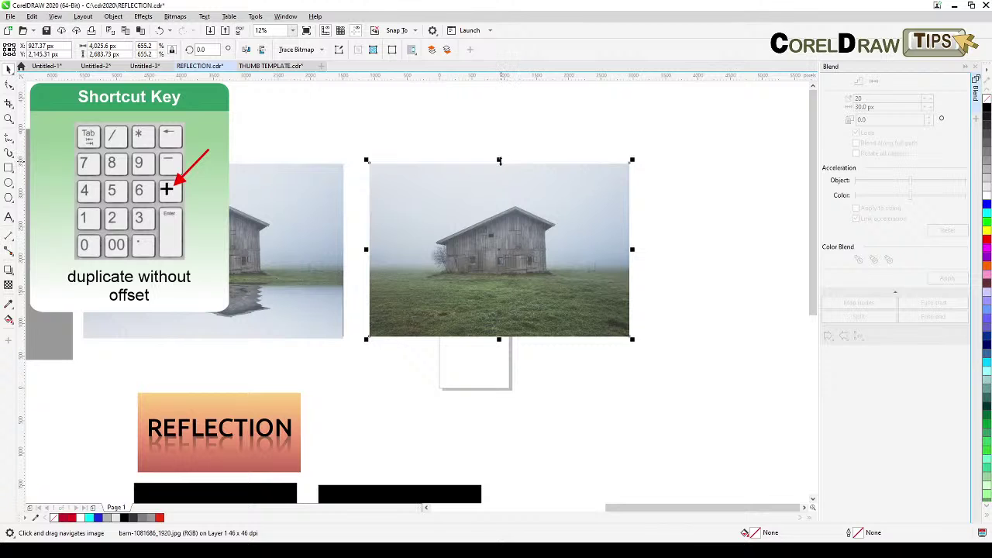
drag(499, 159, 468, 423)
click(683, 362)
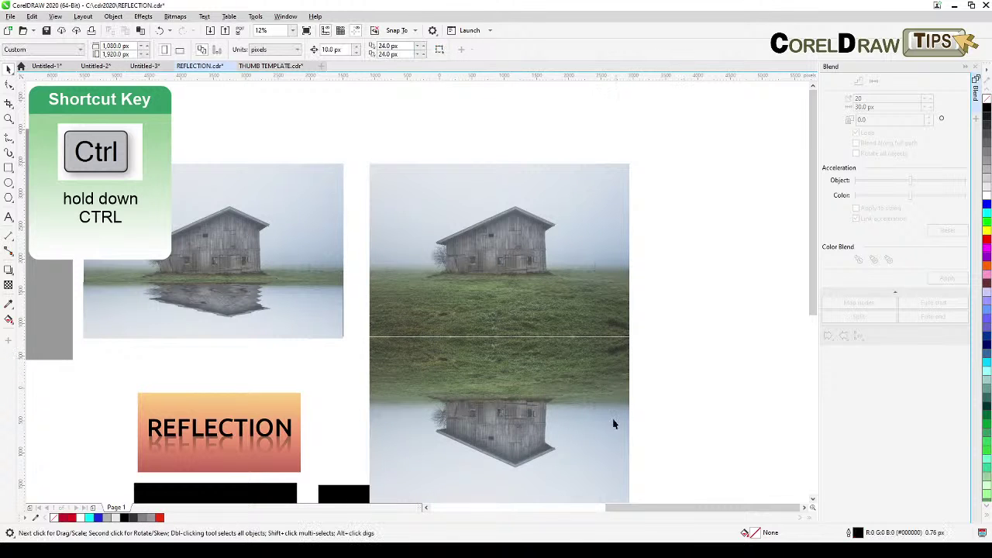
drag(584, 438, 584, 374)
Select the left barn example, then the flipped copy under the right photo.
drag(662, 373, 675, 344)
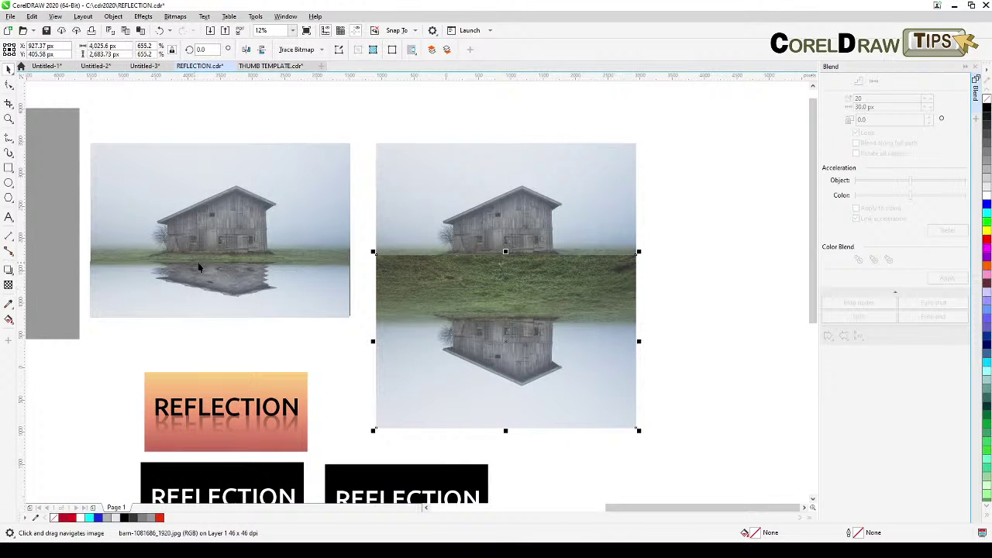
click(128, 284)
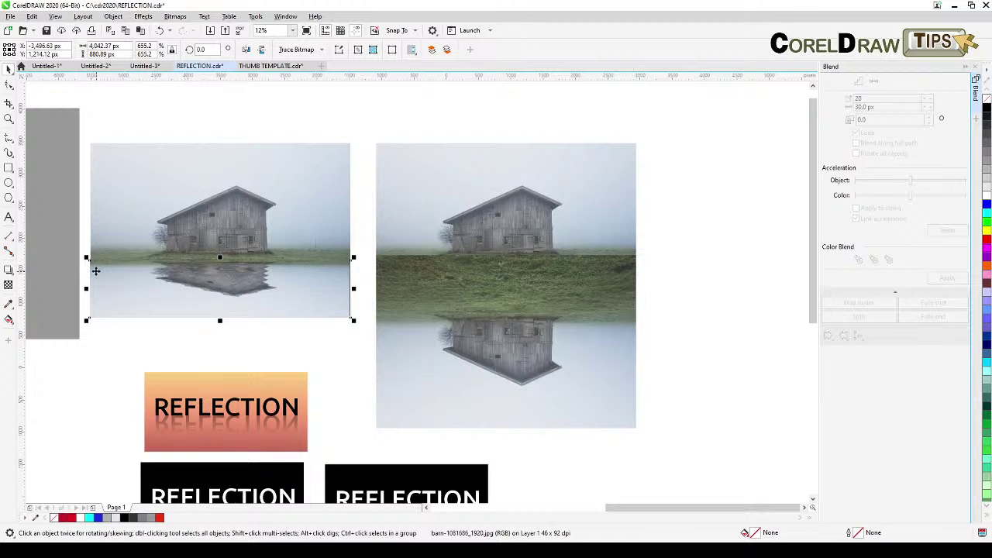
click(456, 307)
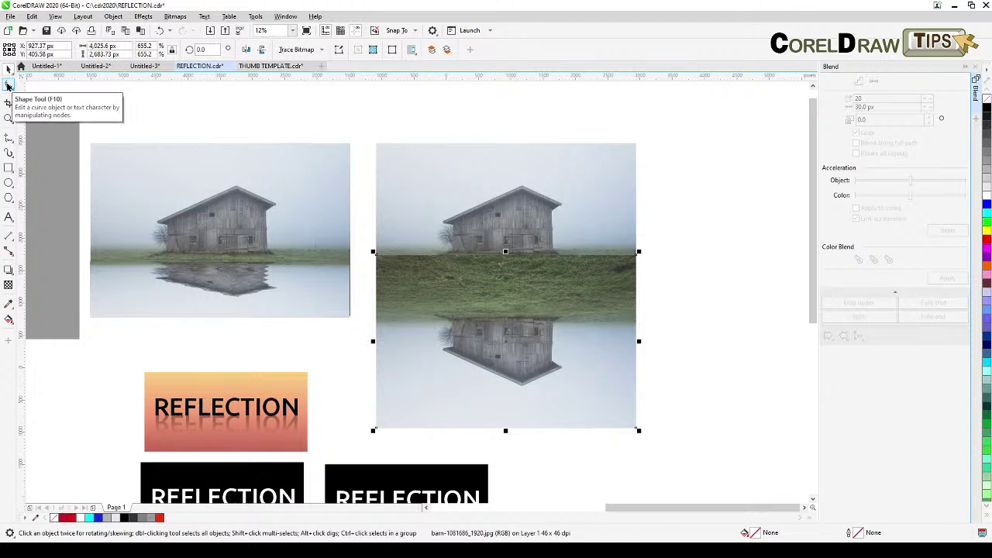
Lower the flipped barn copy's top two nodes with the Shape tool, cropping it below the grass.
click(8, 85)
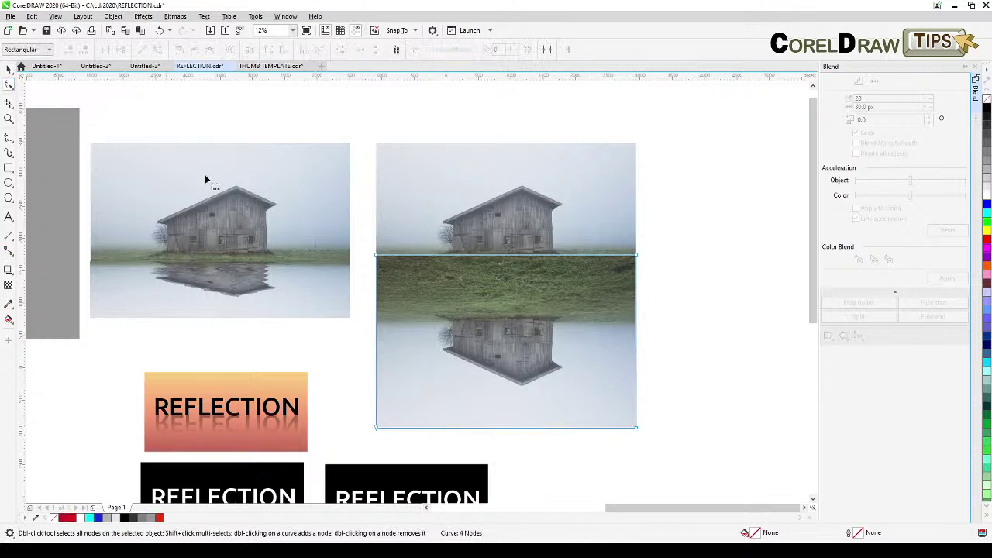
drag(359, 232, 677, 294)
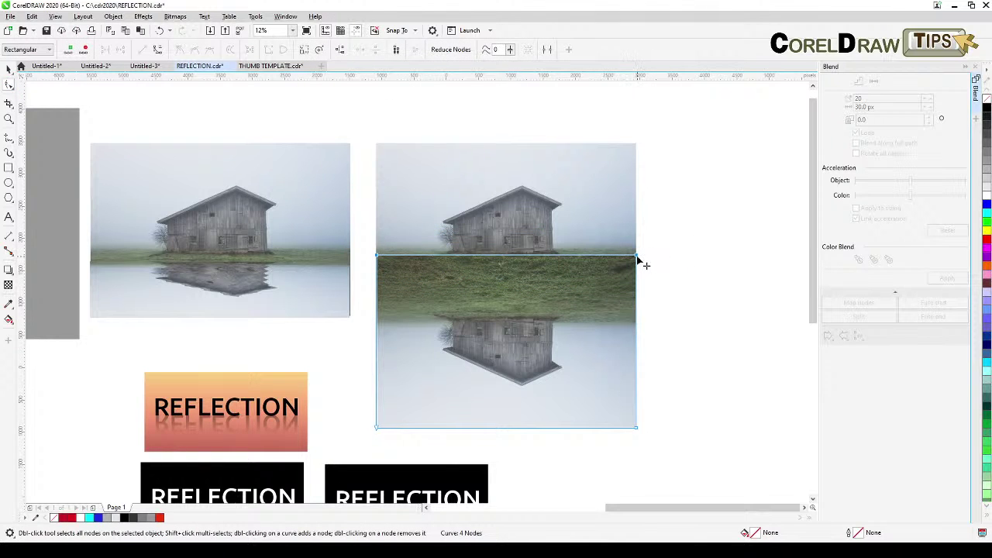
drag(637, 259, 636, 315)
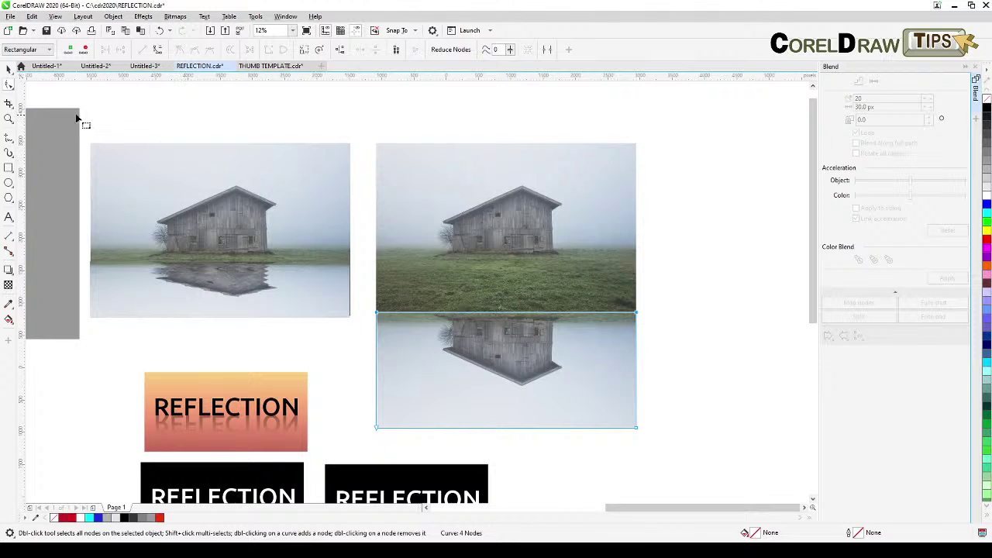
click(9, 69)
click(709, 343)
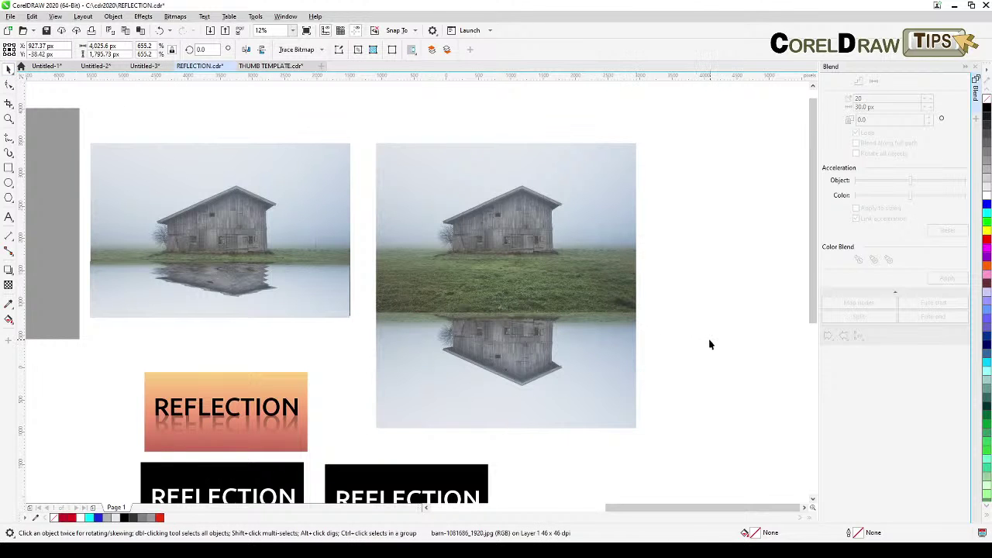
click(589, 394)
Raise the barn reflection to the horizon and pull its bottom edge up to shorten it.
drag(584, 394, 587, 346)
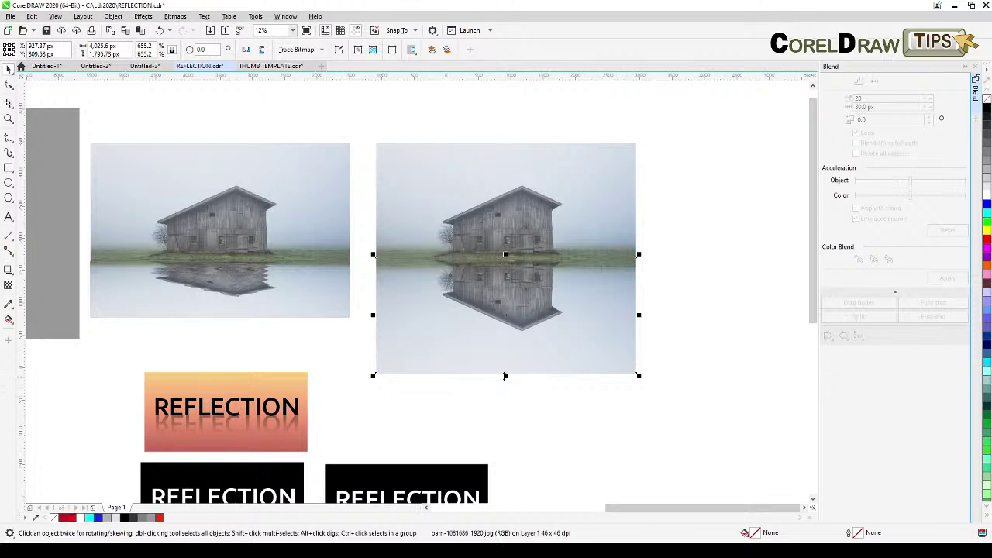
drag(504, 376, 505, 358)
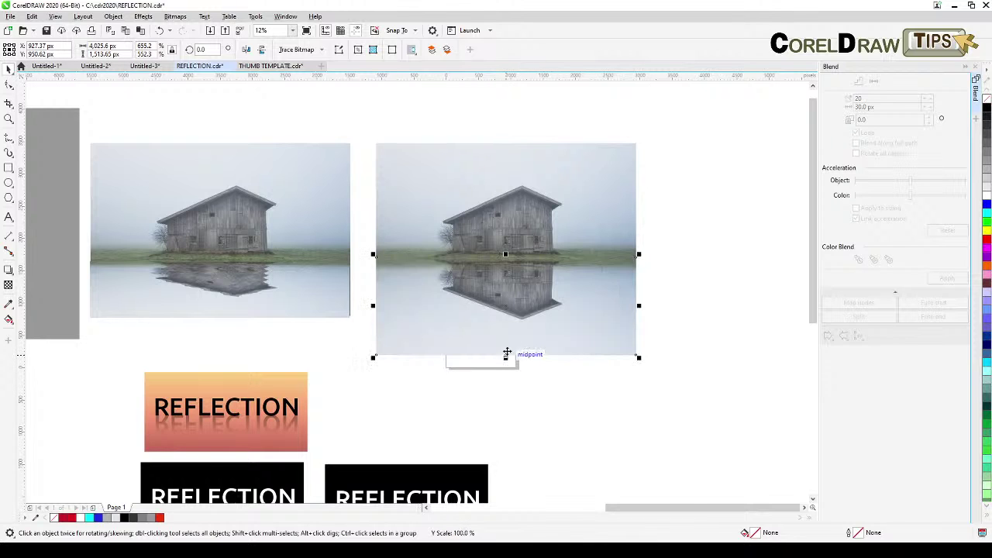
scroll(700, 255, up, 2)
scroll(723, 273, left, 3)
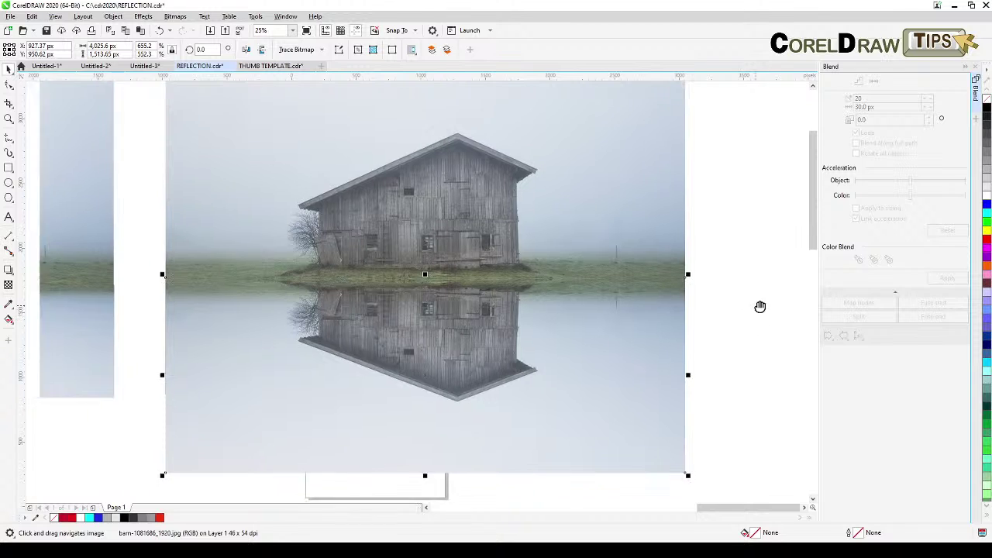
scroll(707, 348, left, 1)
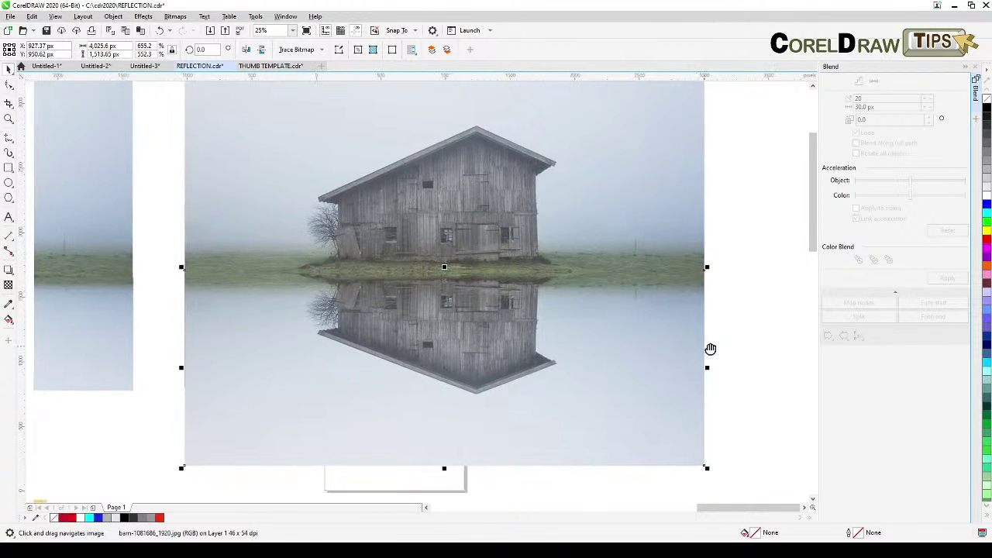
drag(116, 358, 321, 339)
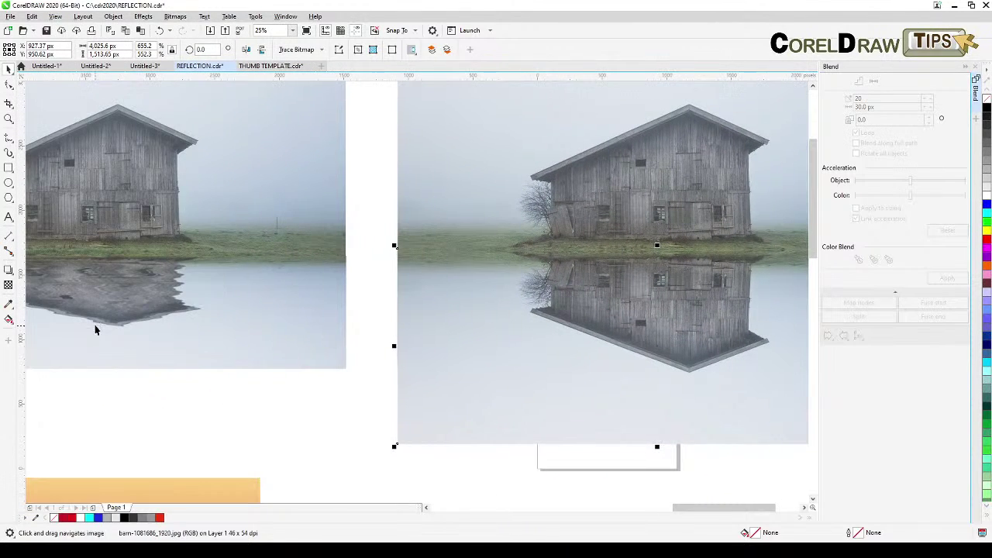
drag(409, 359, 153, 368)
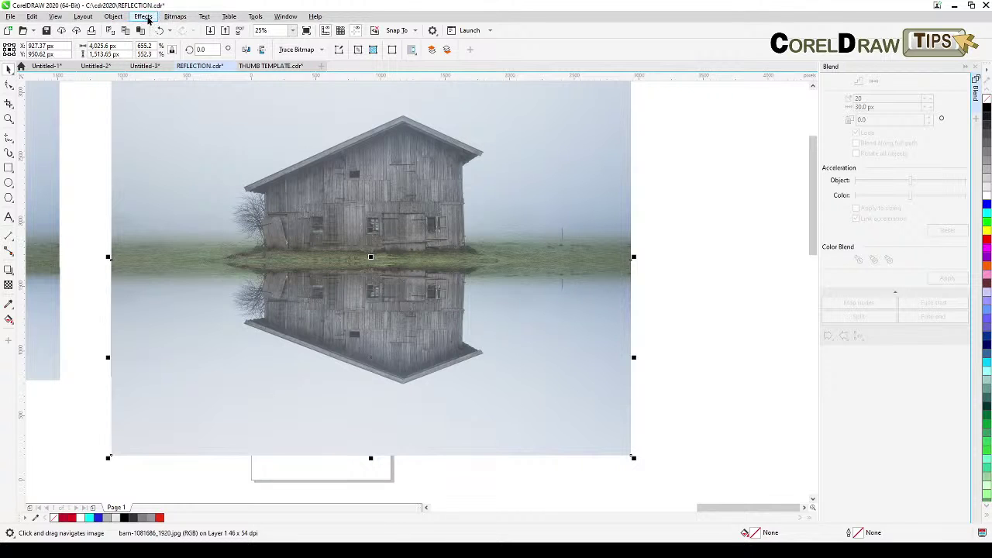
Open the Ripple distortion for the barn reflection and set its angle to 0.
click(143, 16)
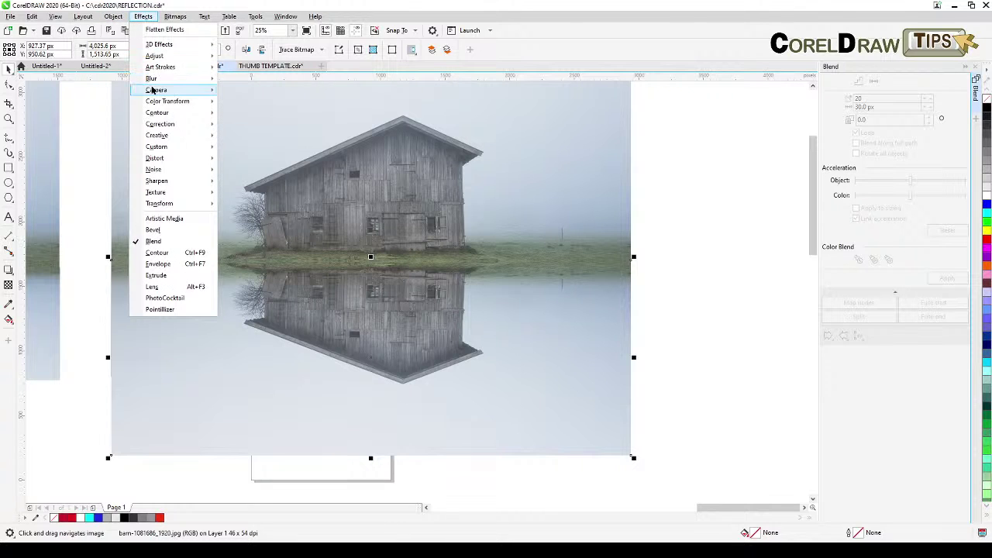
mouse_move(153, 82)
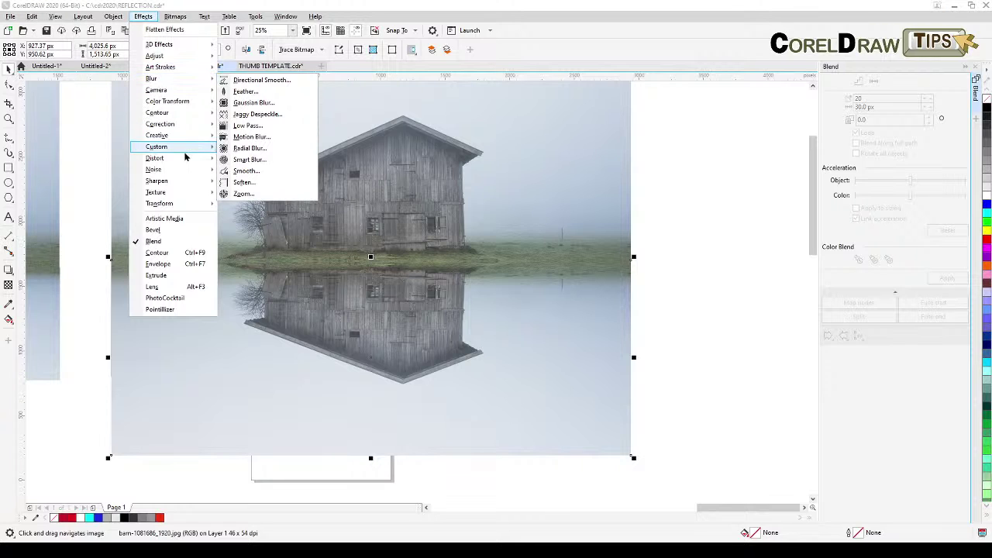
mouse_move(184, 159)
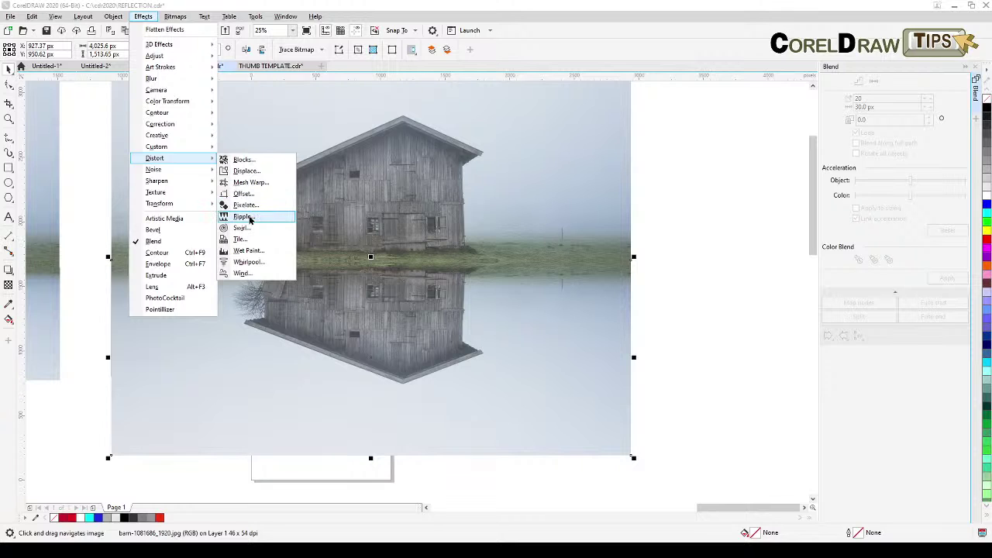
click(250, 219)
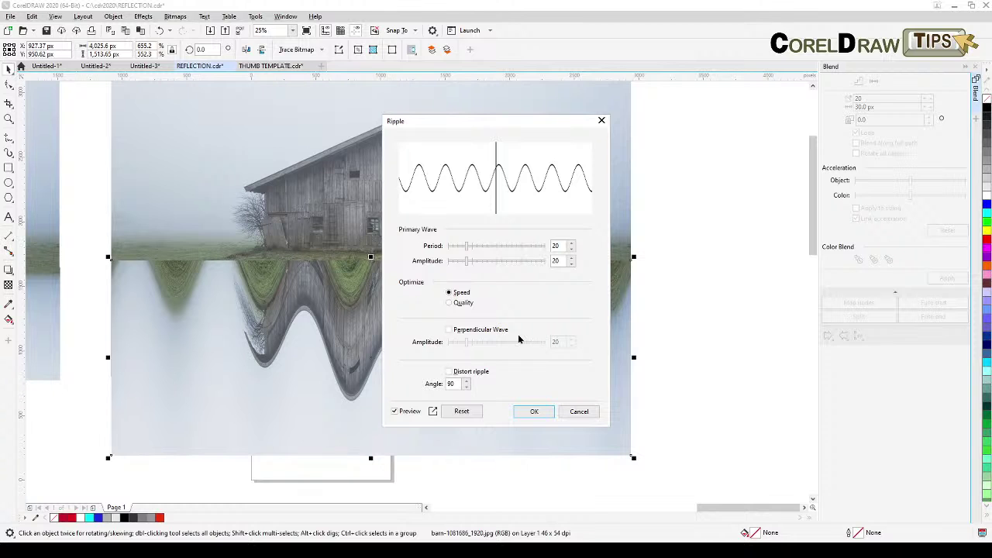
drag(509, 124, 664, 116)
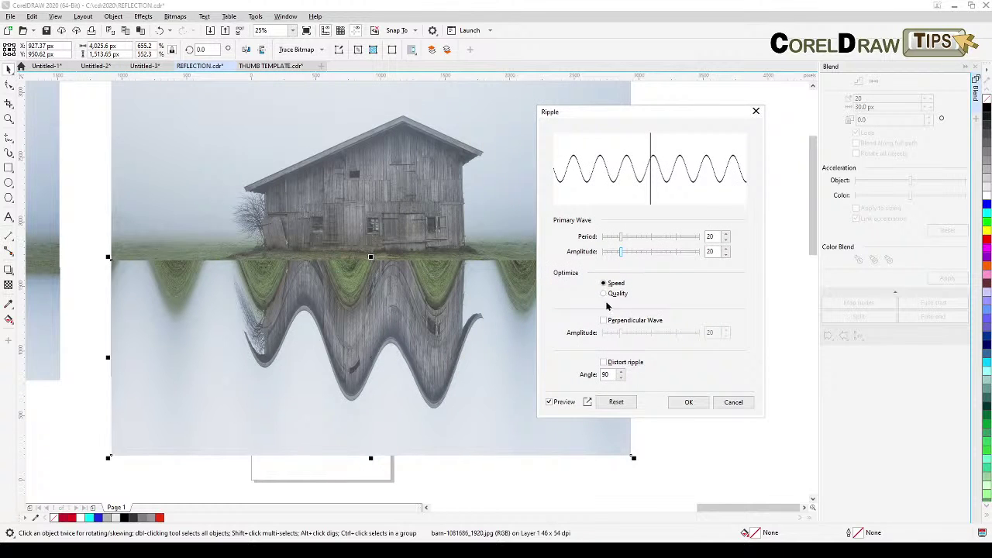
click(595, 378)
text(0)
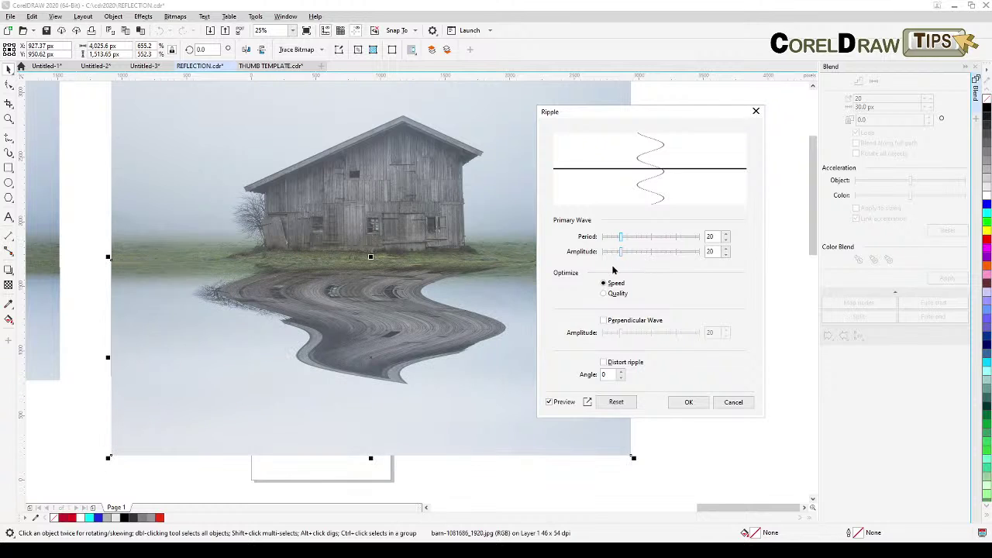
Lower the ripple period to 2 and turn on Distort ripple.
mouse_move(619, 242)
mouse_down()
mouse_move(609, 237)
mouse_move(615, 254)
mouse_move(607, 255)
mouse_up()
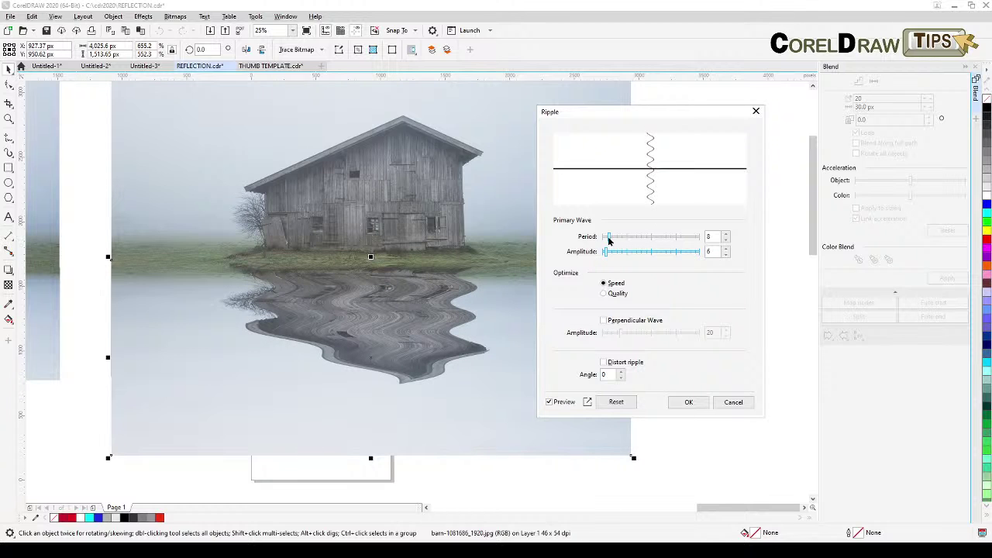
drag(606, 238, 603, 238)
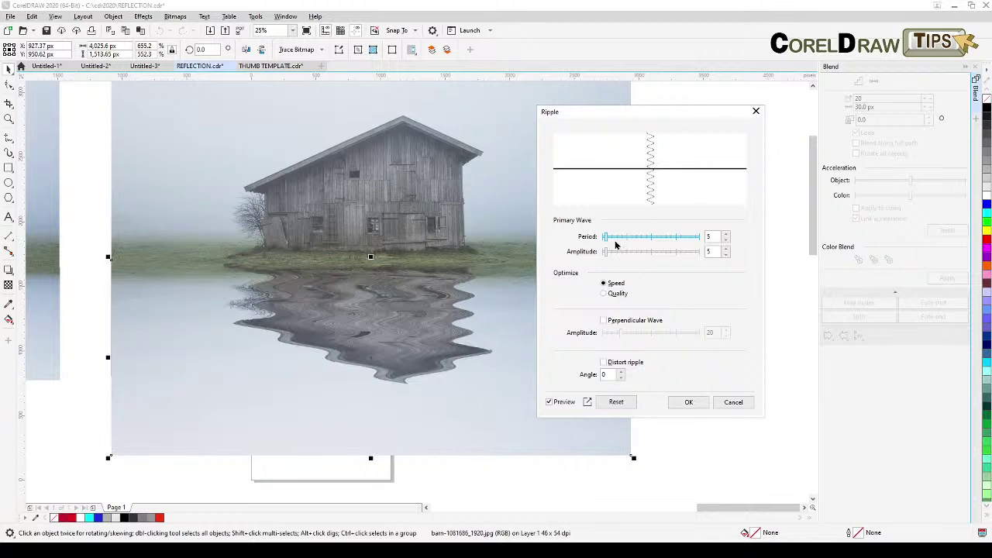
click(604, 362)
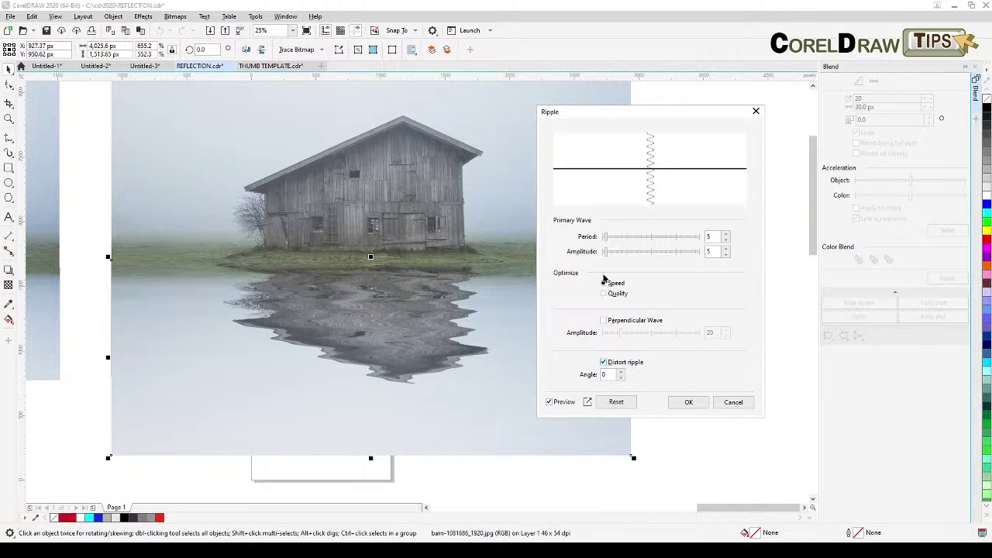
click(725, 240)
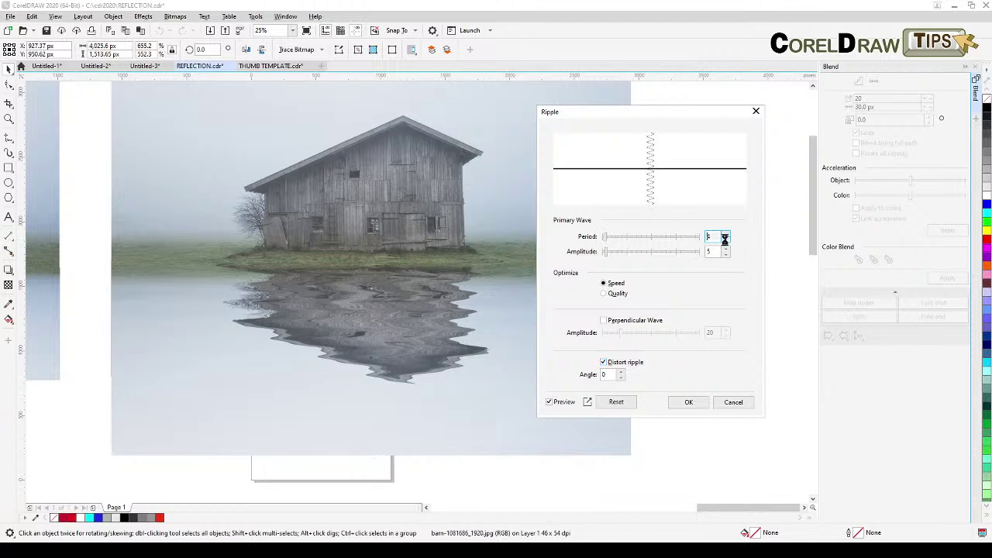
click(725, 240)
click(726, 240)
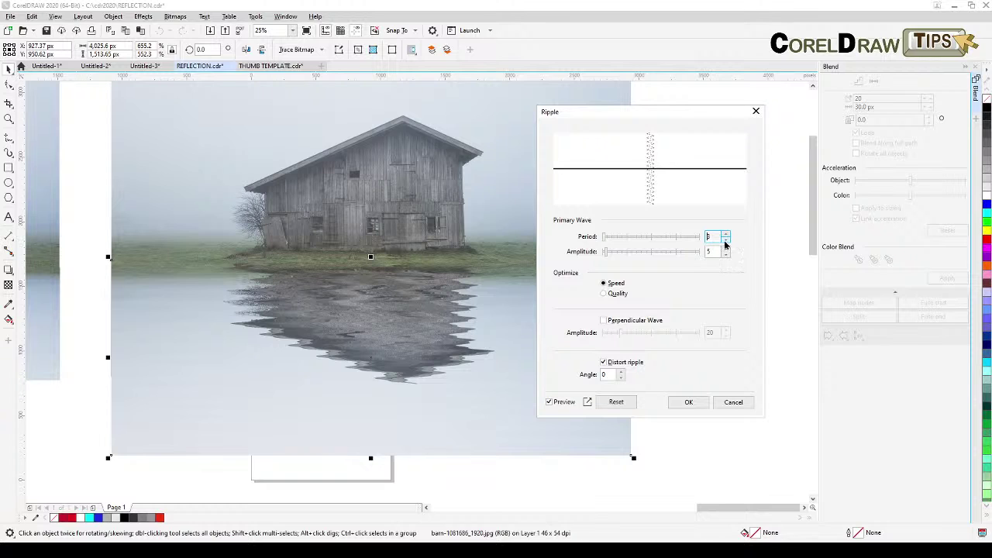
click(725, 240)
Reduce the ripple amplitude by several steps and apply the effect.
click(725, 254)
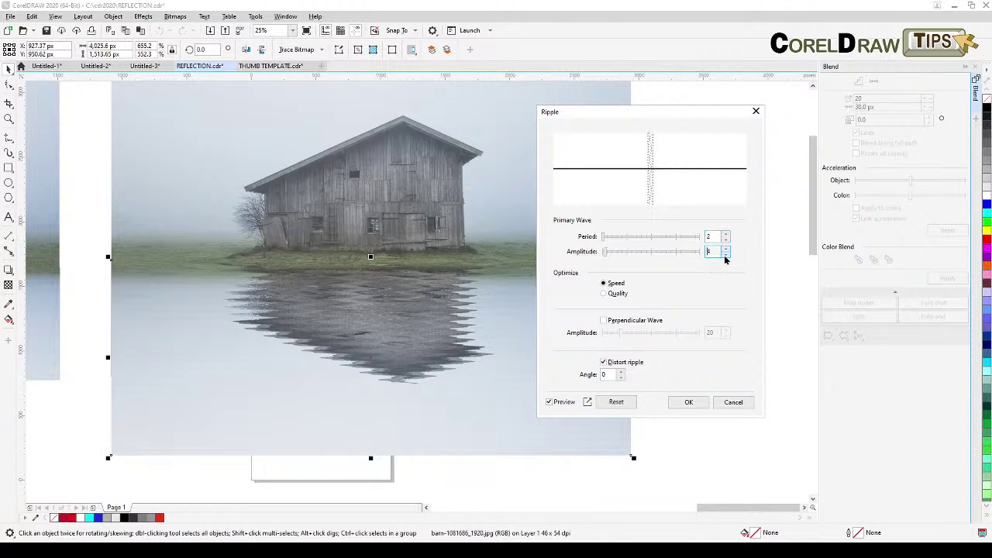
click(725, 256)
click(725, 255)
click(726, 256)
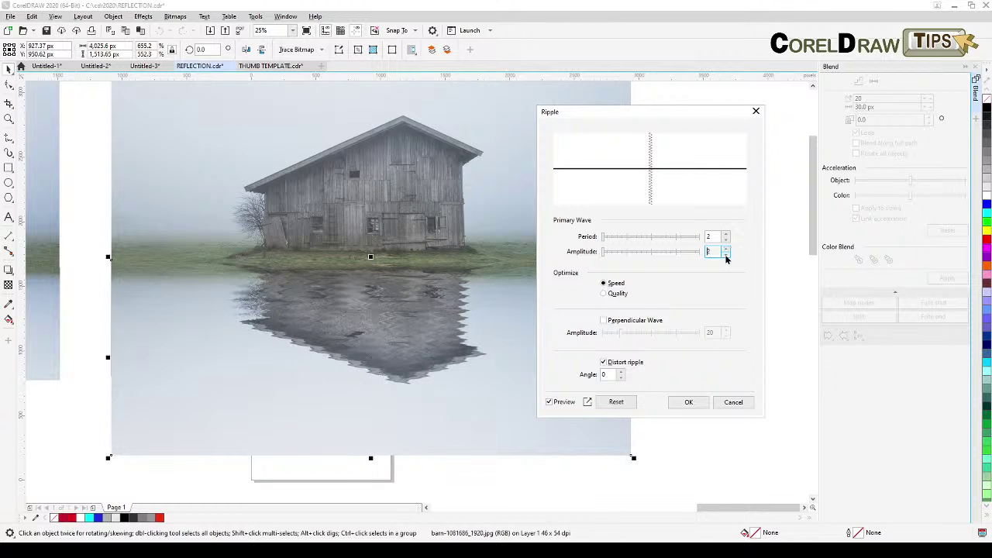
click(726, 256)
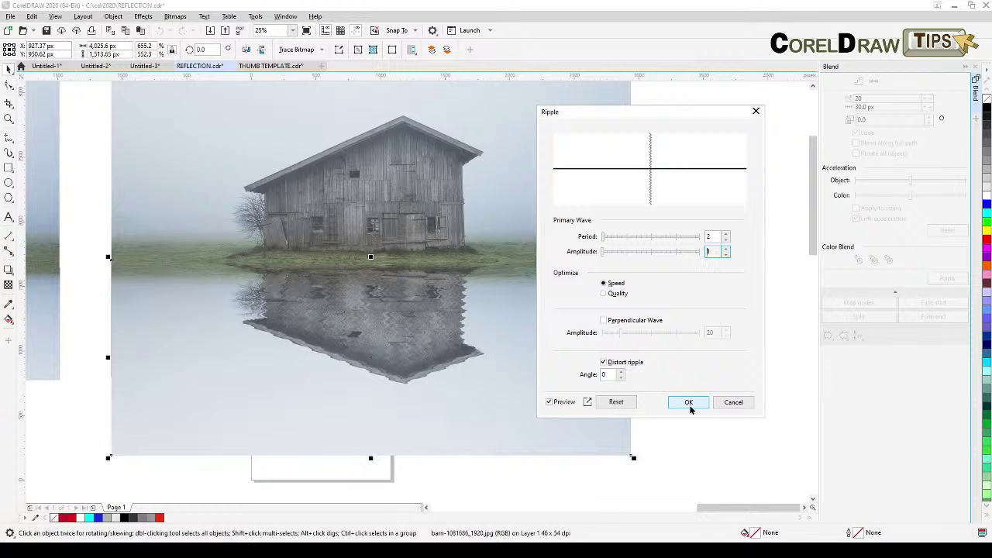
click(689, 403)
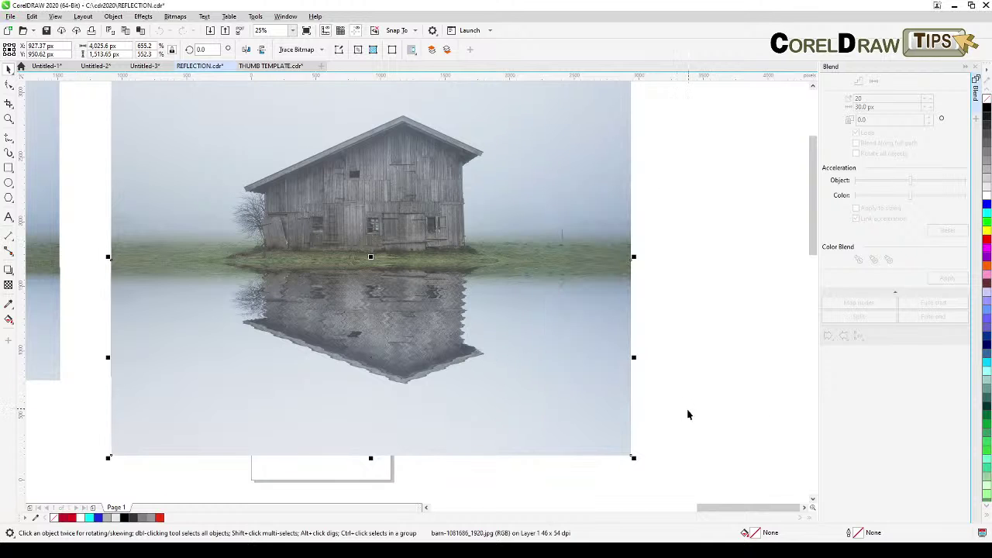
scroll(684, 410, down, 2)
drag(682, 401, 697, 370)
scroll(624, 371, up, 2)
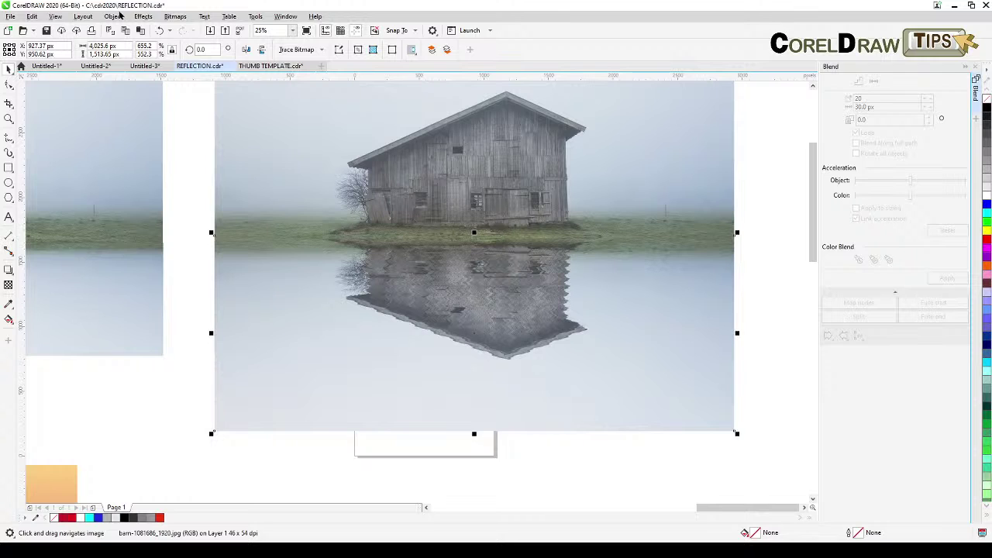
click(142, 17)
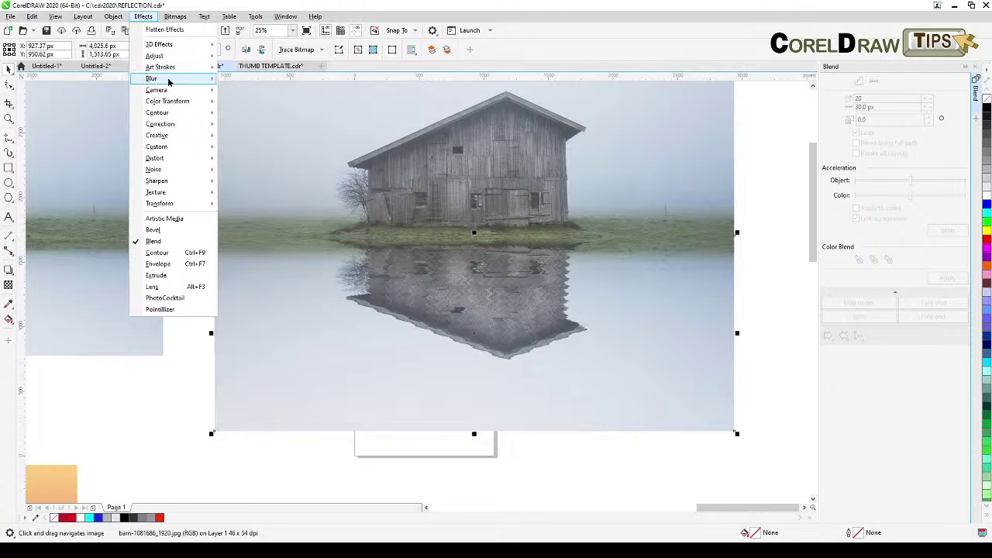
mouse_move(171, 81)
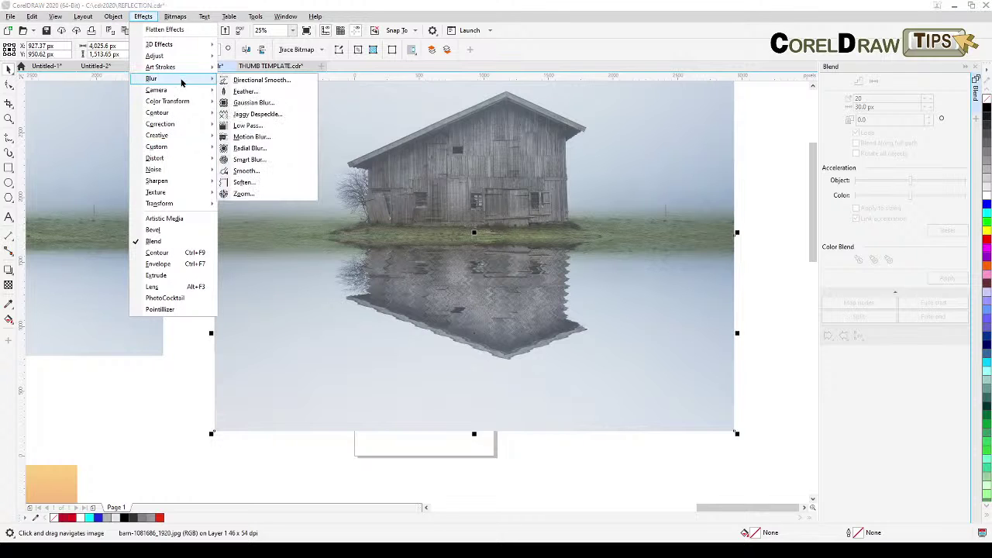
click(255, 103)
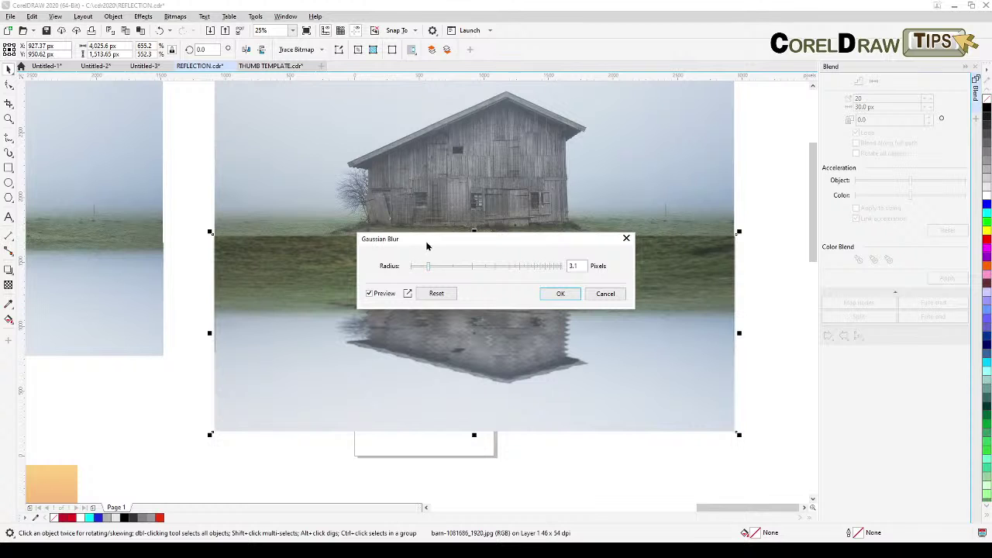
drag(426, 245, 272, 386)
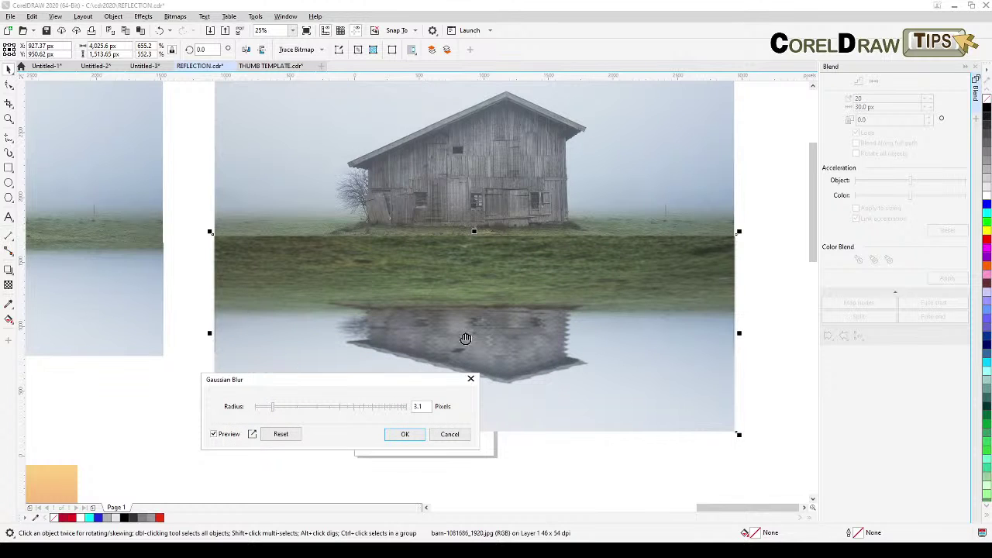
click(470, 380)
click(748, 284)
scroll(746, 283, down, 2)
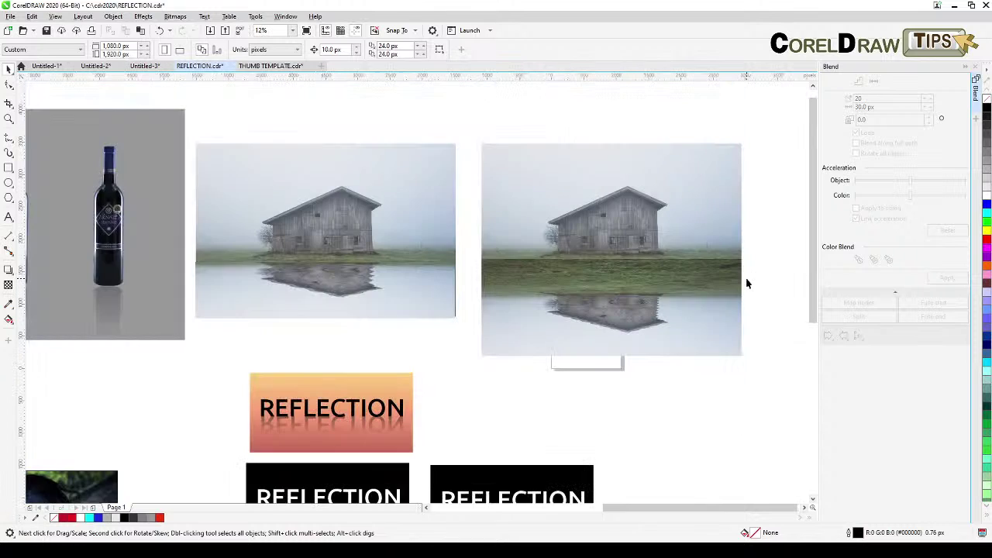
Undo a stray move of the rippled reflection and drag it up under the barn's horizon.
scroll(727, 308, up, 2)
click(646, 337)
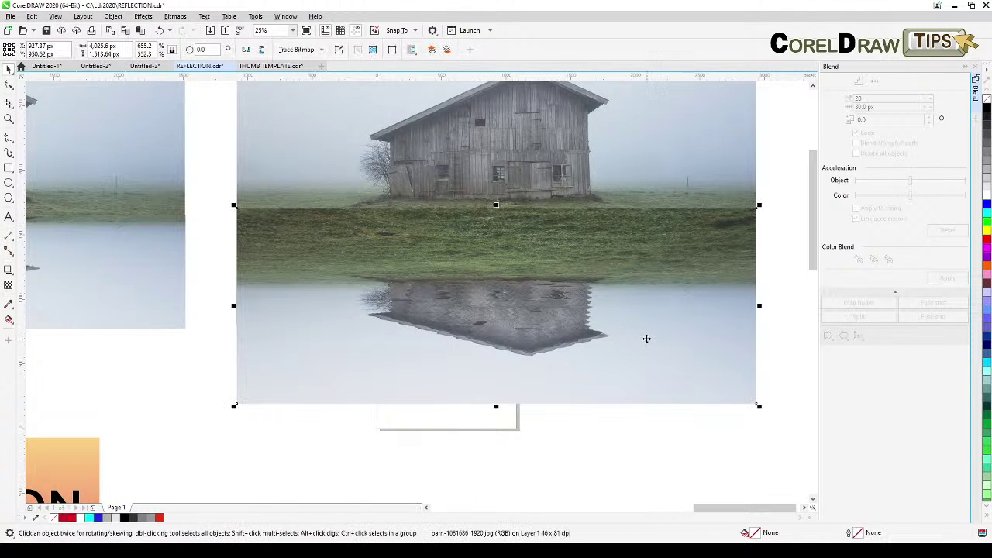
drag(646, 336, 664, 365)
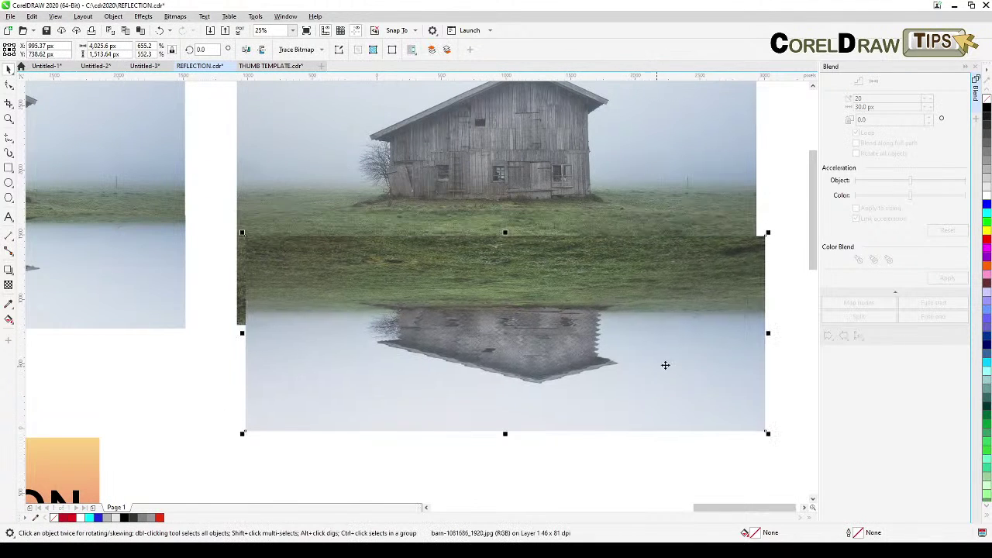
click(780, 312)
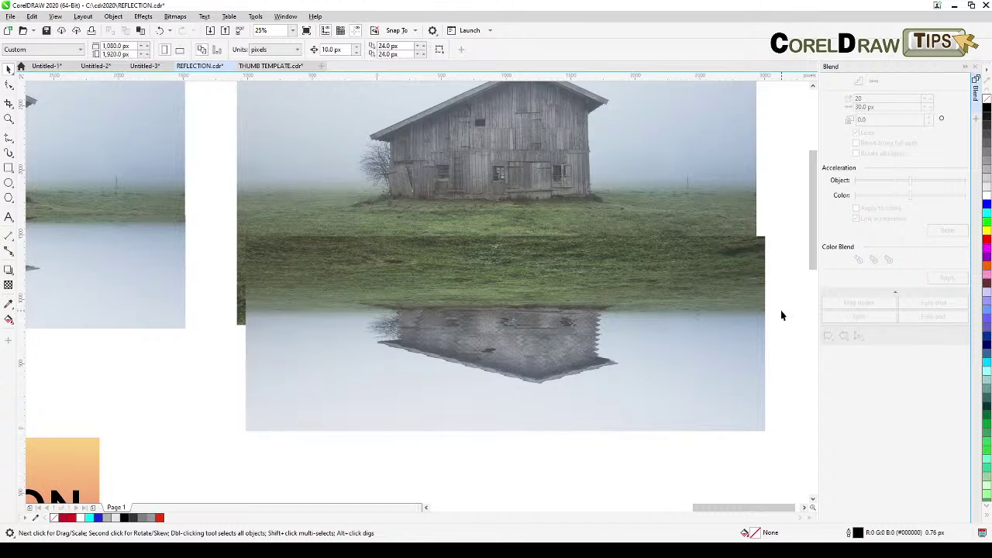
key(ctrl+z)
scroll(769, 301, down, 2)
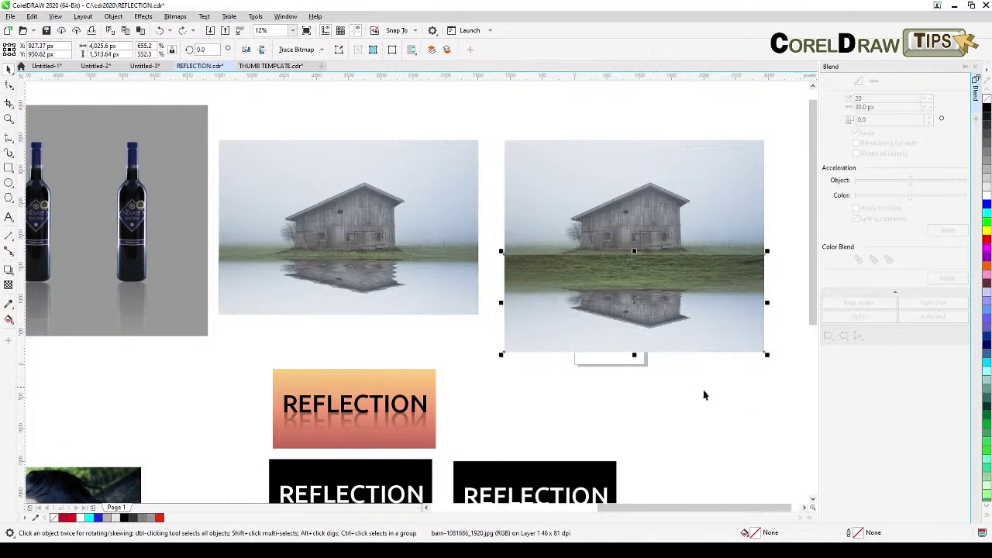
key(Down)
click(675, 379)
drag(650, 368, 651, 325)
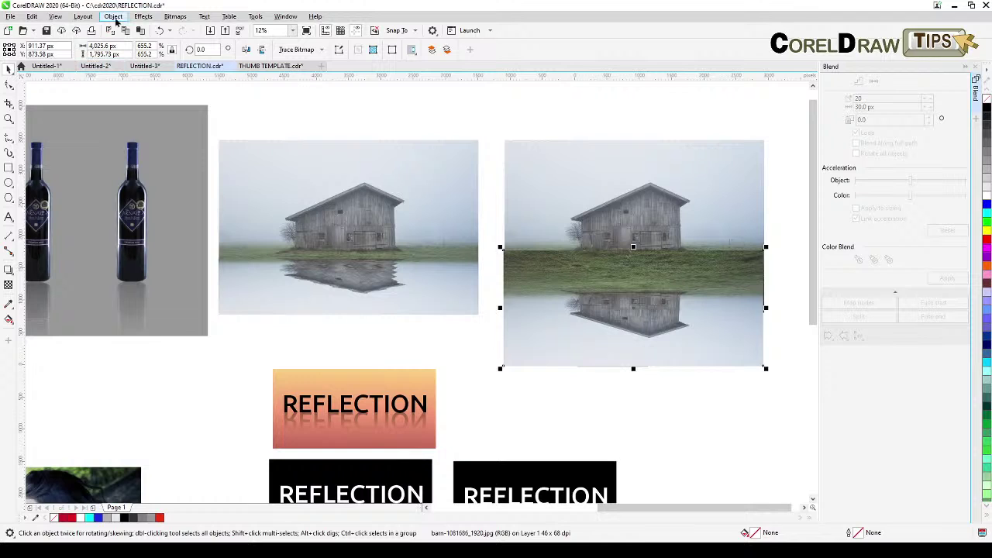
Trim the reflection's top nodes with the Shape tool and move it up under the barn.
click(8, 85)
drag(478, 228, 684, 284)
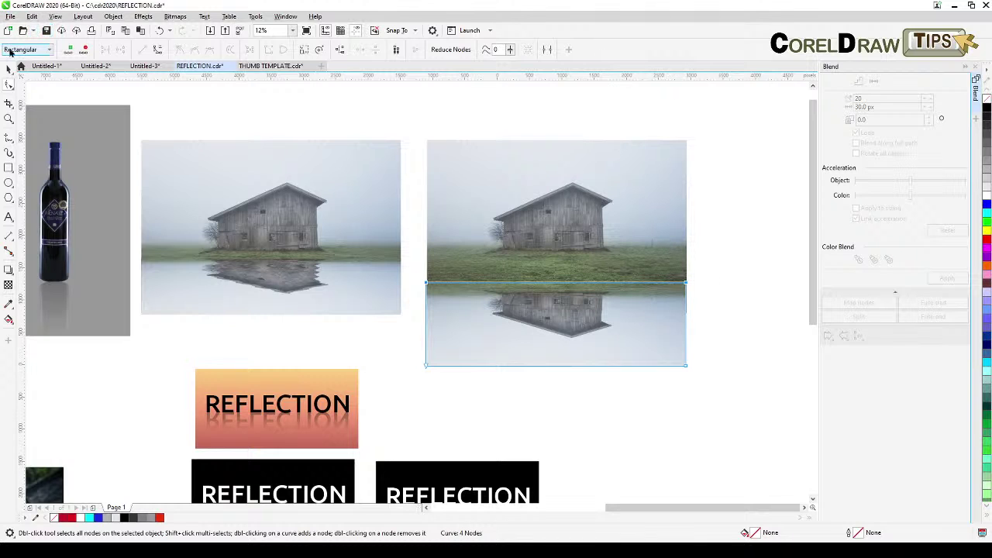
click(8, 68)
drag(564, 335, 554, 284)
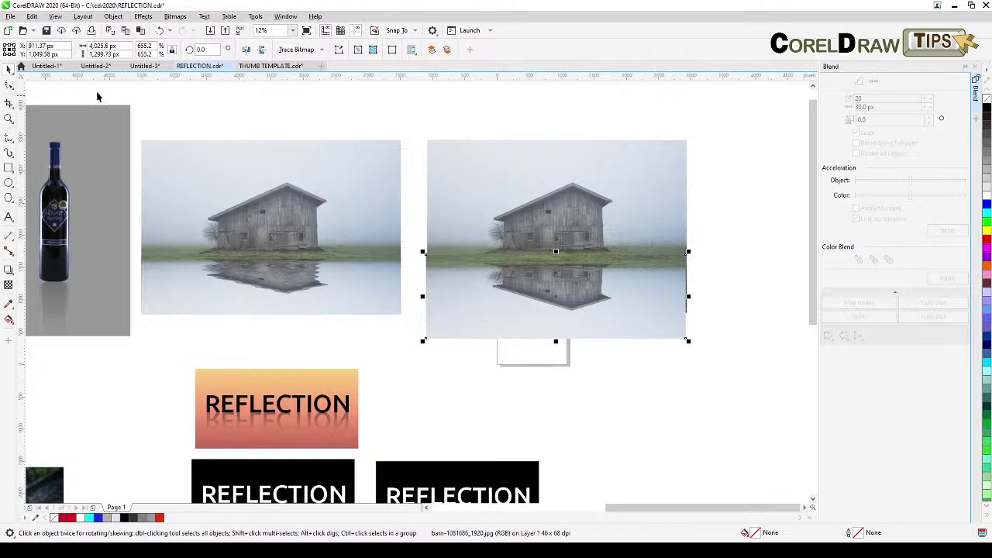
Apply another Ripple pass to the barn reflection and nudge it up to the horizon.
click(143, 16)
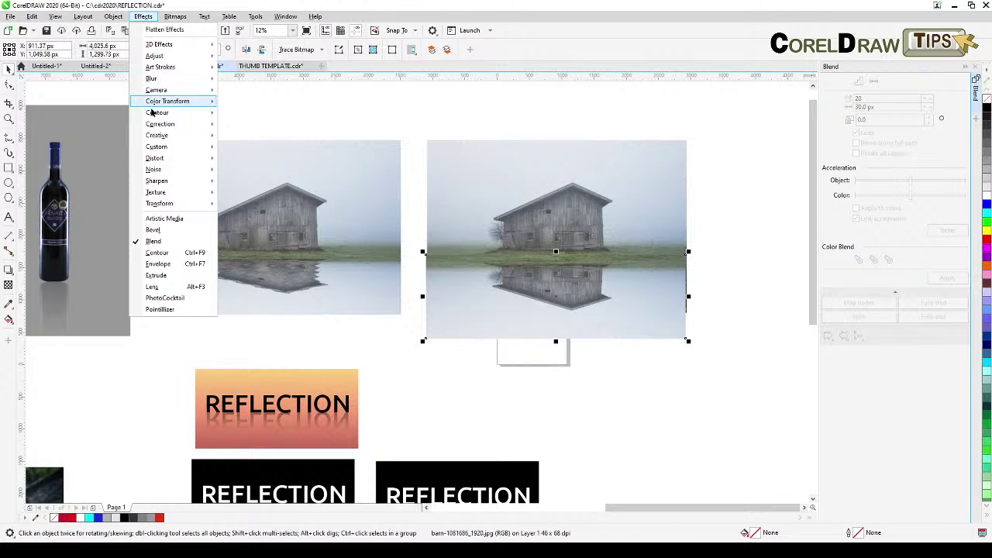
mouse_move(161, 80)
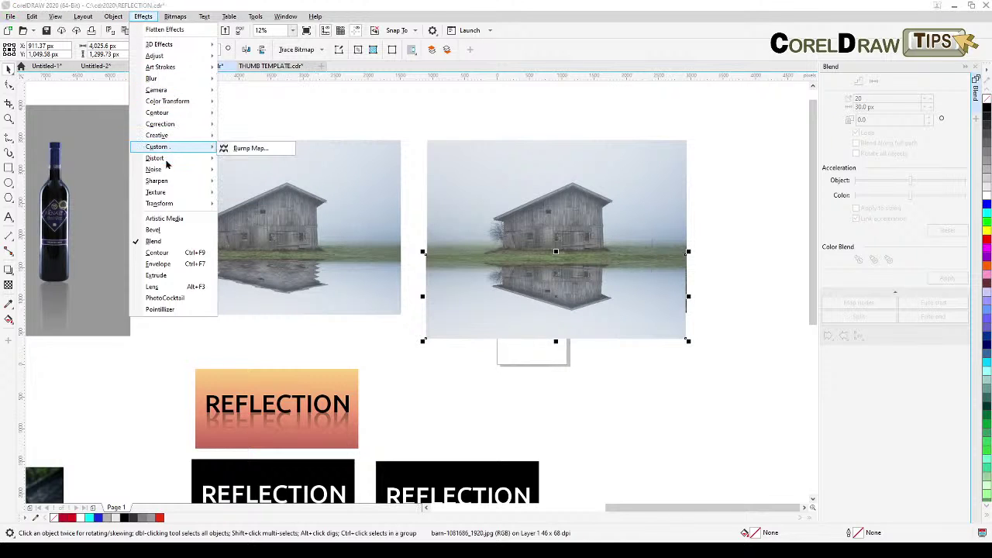
mouse_move(166, 158)
click(262, 216)
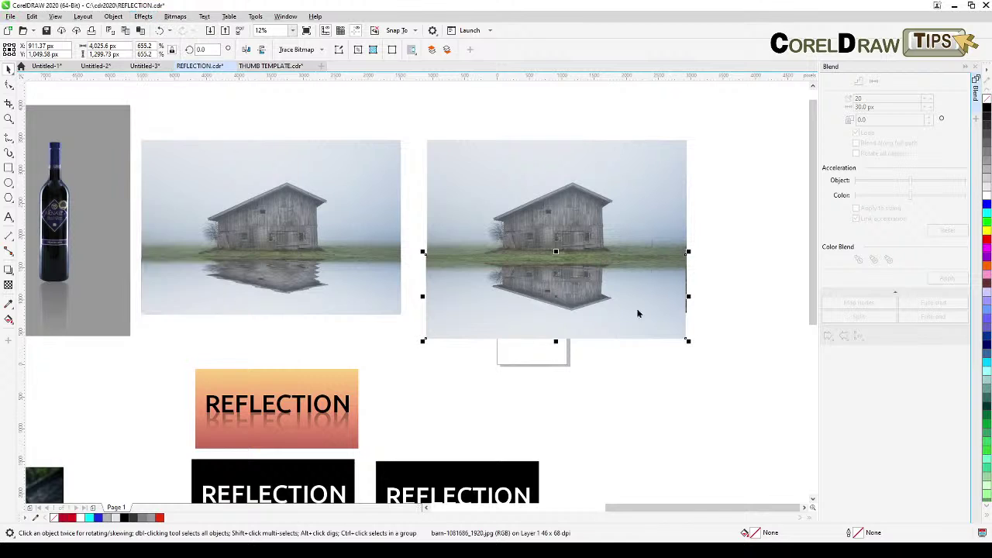
drag(518, 121, 310, 114)
click(325, 405)
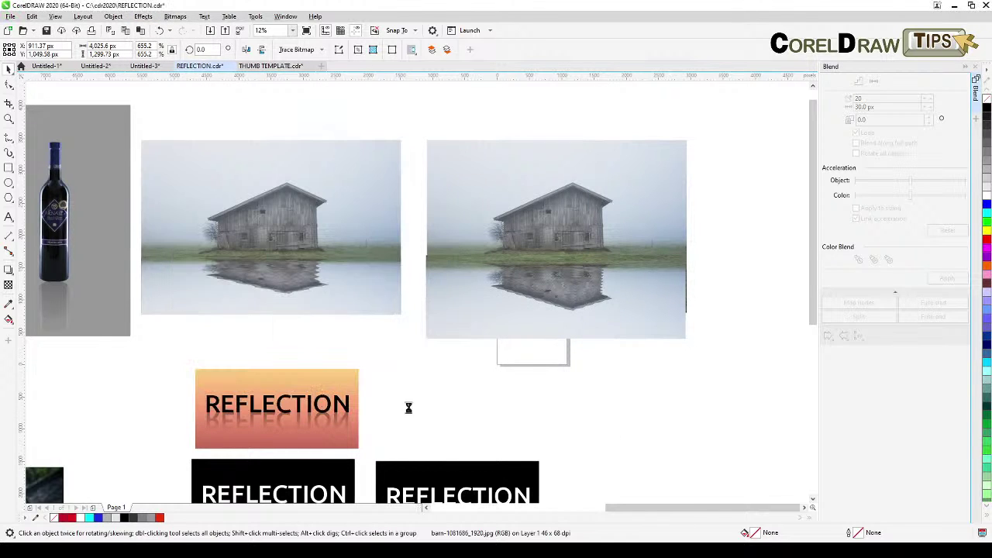
drag(608, 319, 609, 314)
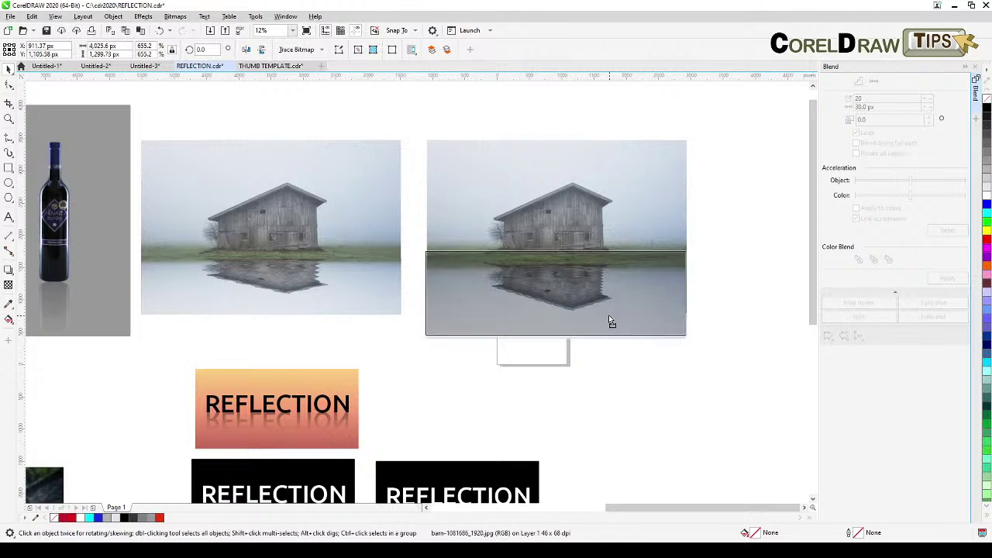
click(728, 316)
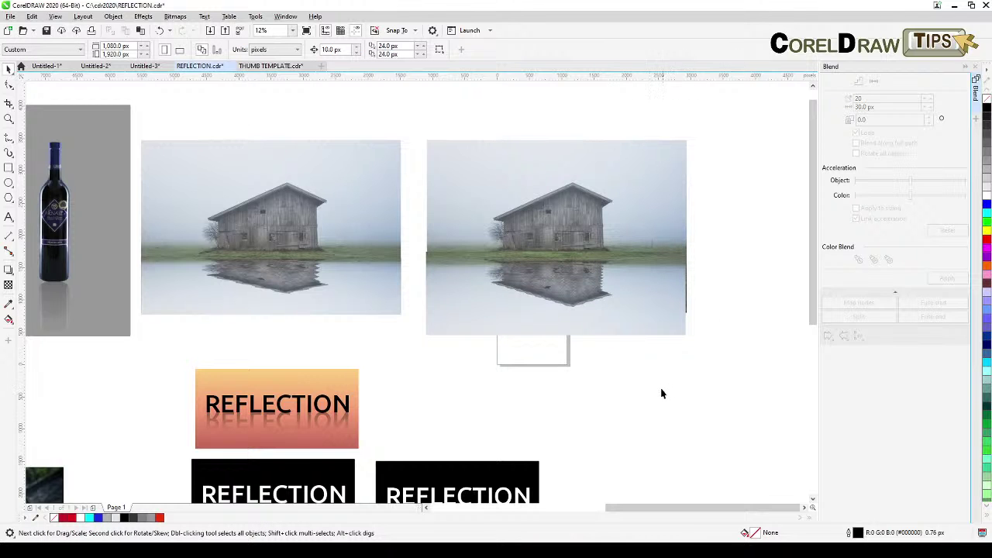
Close the Blend settings docker beside the reflection examples.
scroll(661, 394, down, 2)
drag(579, 399, 666, 287)
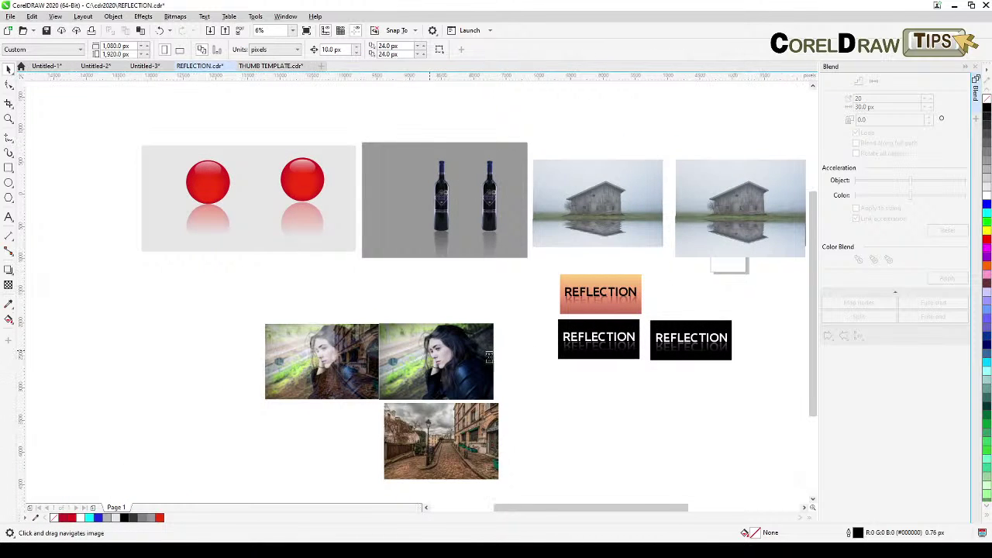
scroll(489, 357, up, 3)
scroll(544, 328, down, 3)
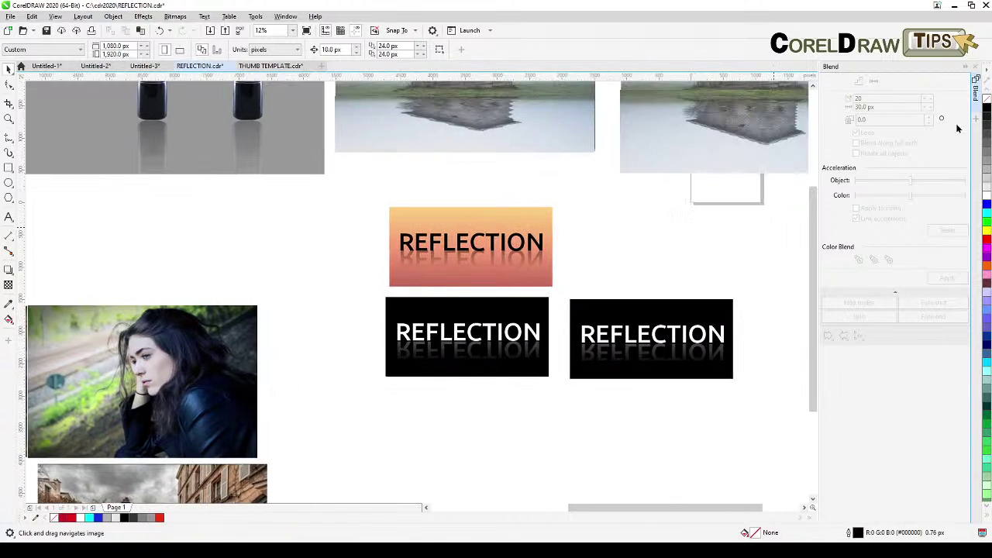
click(985, 70)
Leave a blank copy of the orange REFLECTION gradient panel to the right of the original.
scroll(560, 265, up, 2)
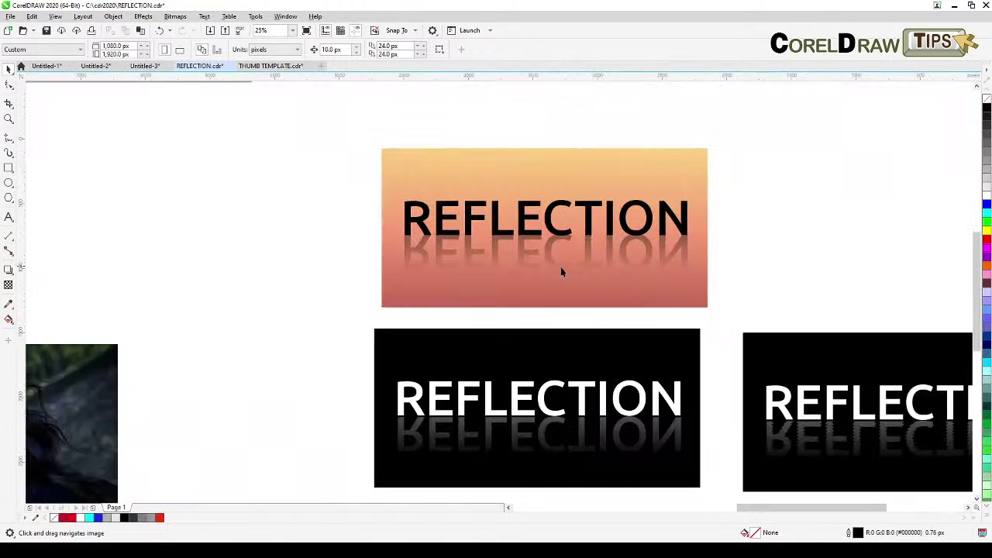
drag(560, 267, 456, 263)
scroll(456, 263, down, 2)
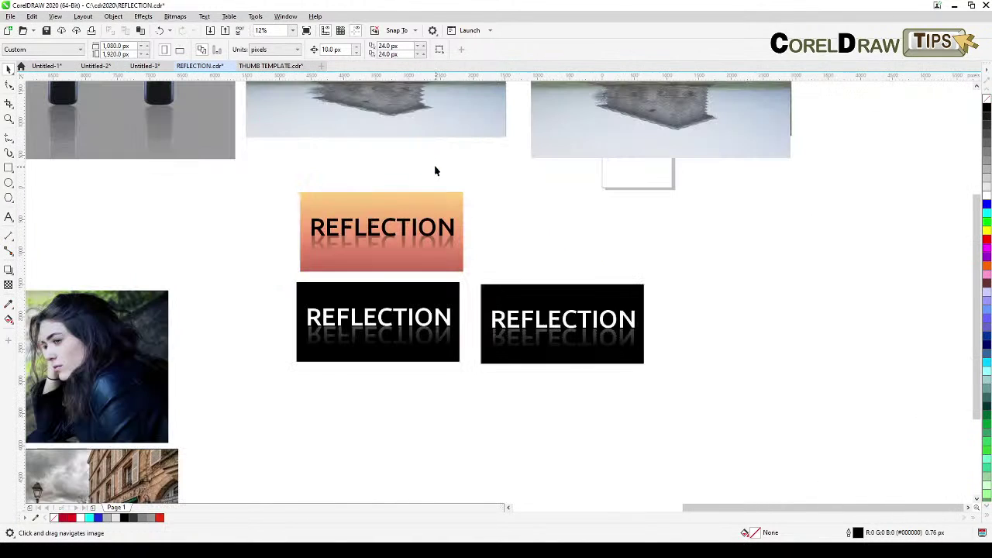
click(436, 200)
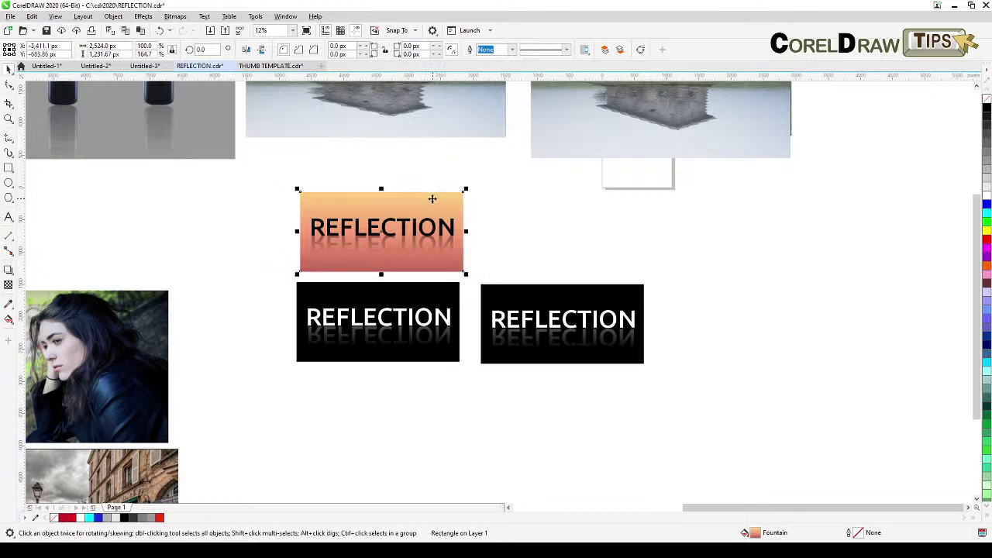
drag(437, 200, 618, 207)
scroll(618, 206, up, 2)
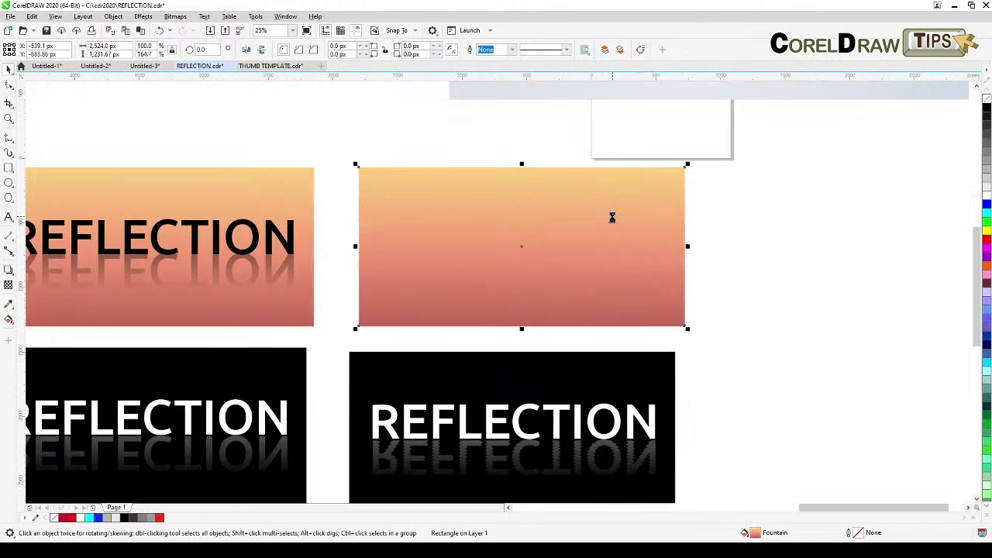
Copy the REFLECTION text into the new orange panel and duplicate it in place.
click(282, 237)
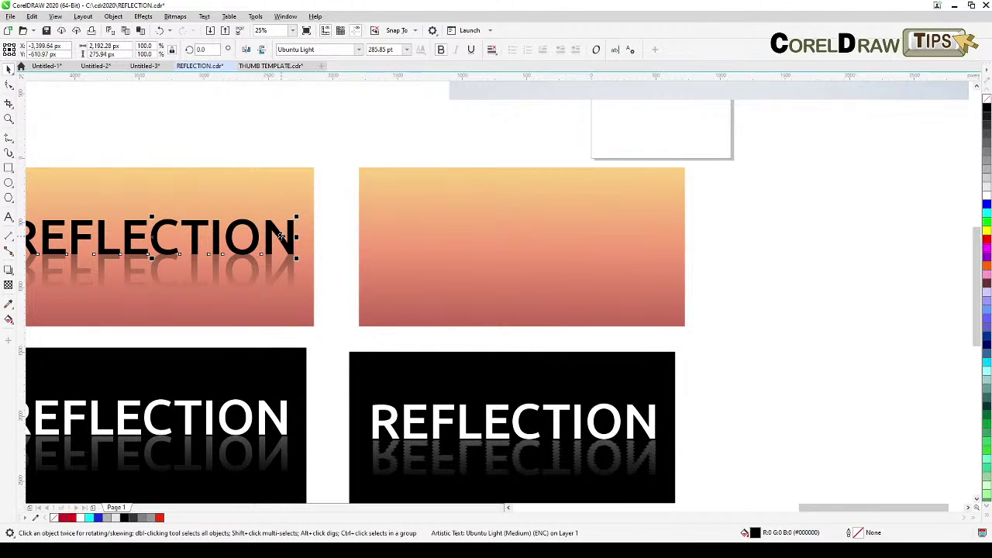
drag(282, 237, 651, 261)
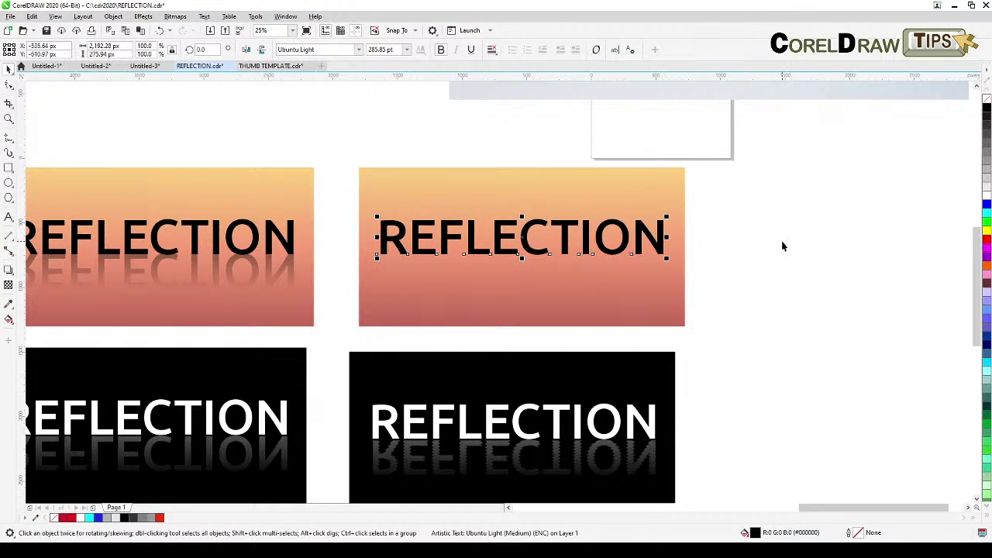
key(KP_Add)
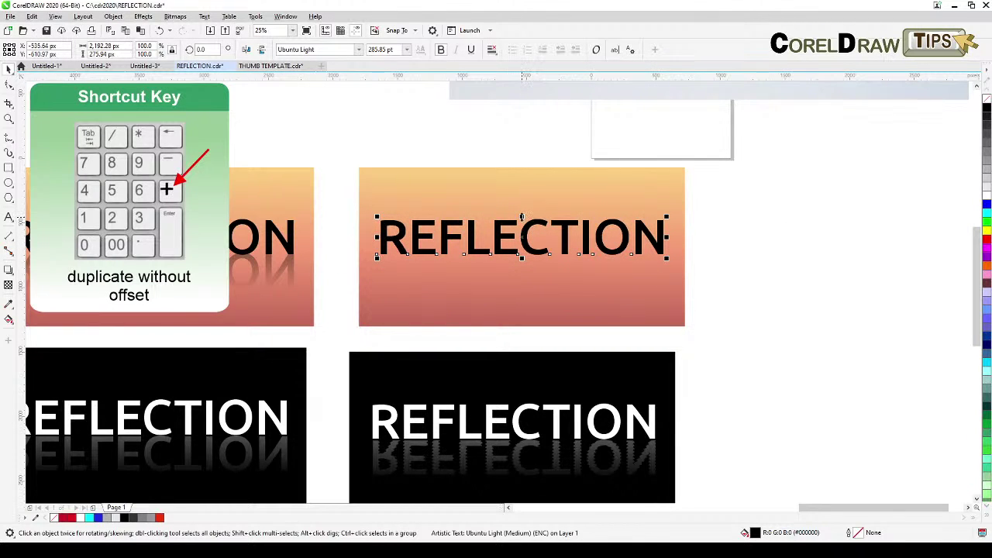
Flip the duplicate upside down at equal size directly beneath the original, then select it.
drag(522, 217, 524, 285)
key(ctrl)
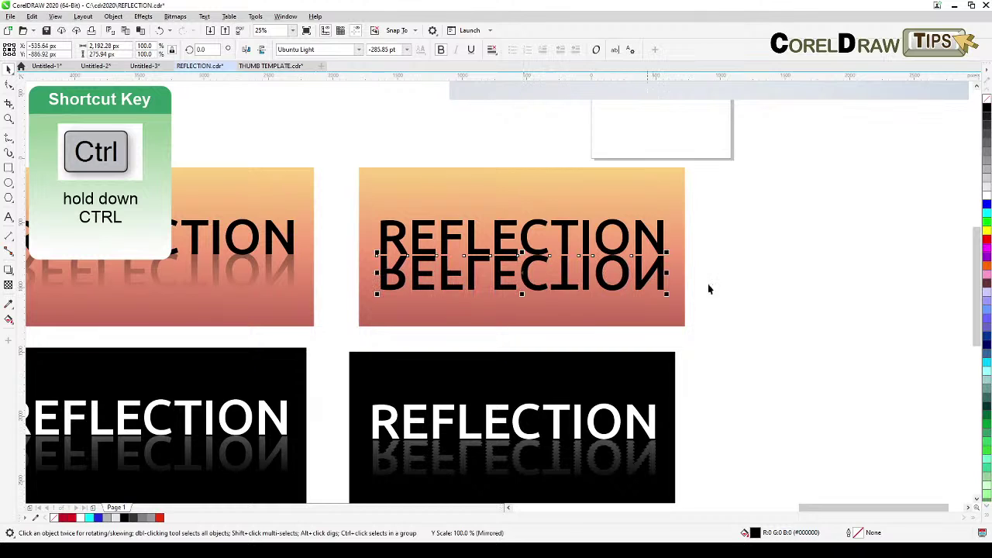
click(775, 287)
click(535, 286)
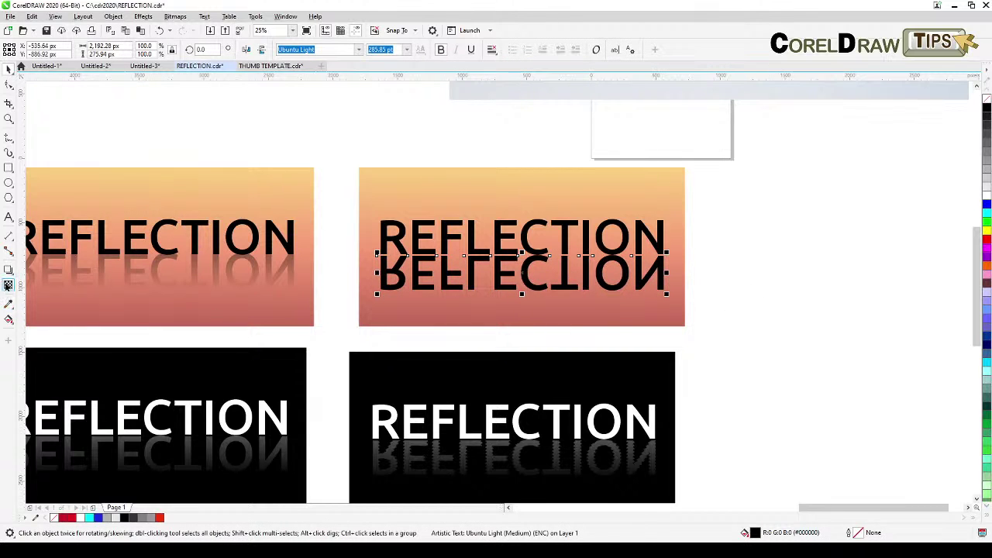
click(8, 285)
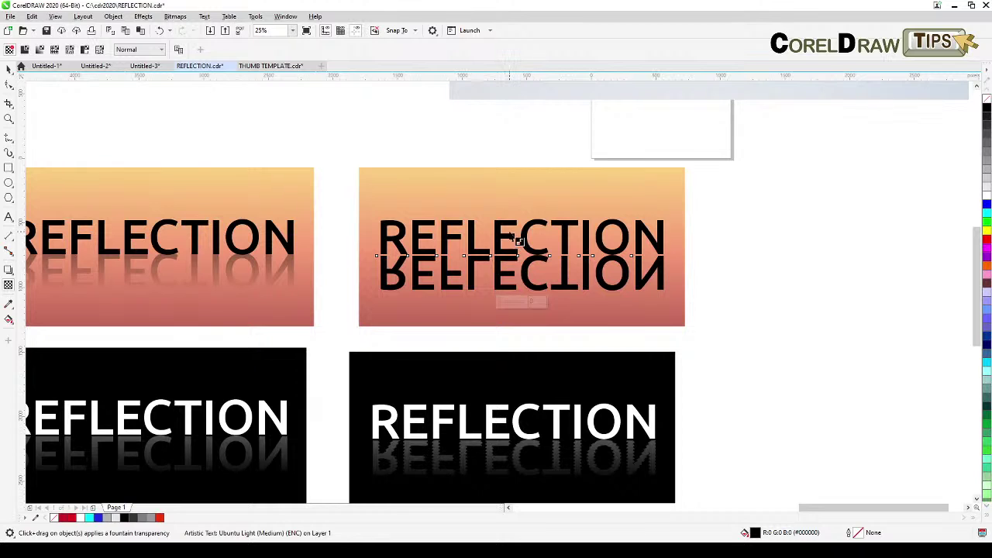
Fade the mirrored text downward with a linear fountain transparency, tightening its start and end nodes.
drag(511, 232, 509, 308)
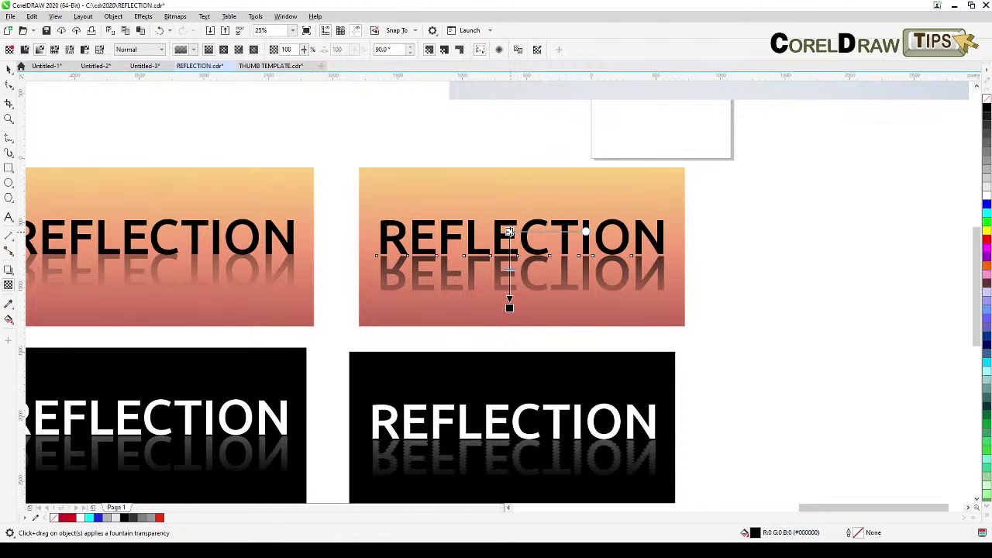
drag(509, 232, 509, 208)
drag(509, 308, 509, 288)
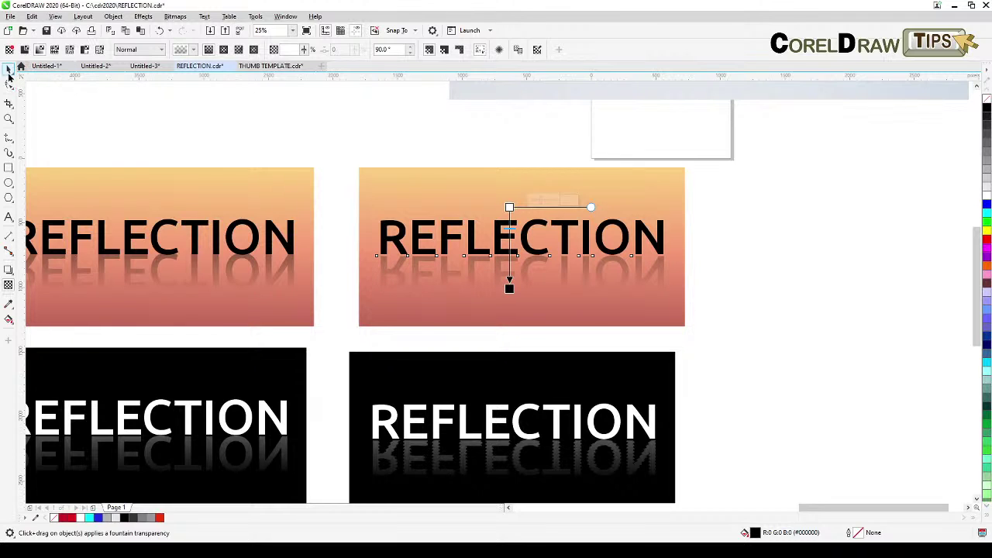
click(8, 69)
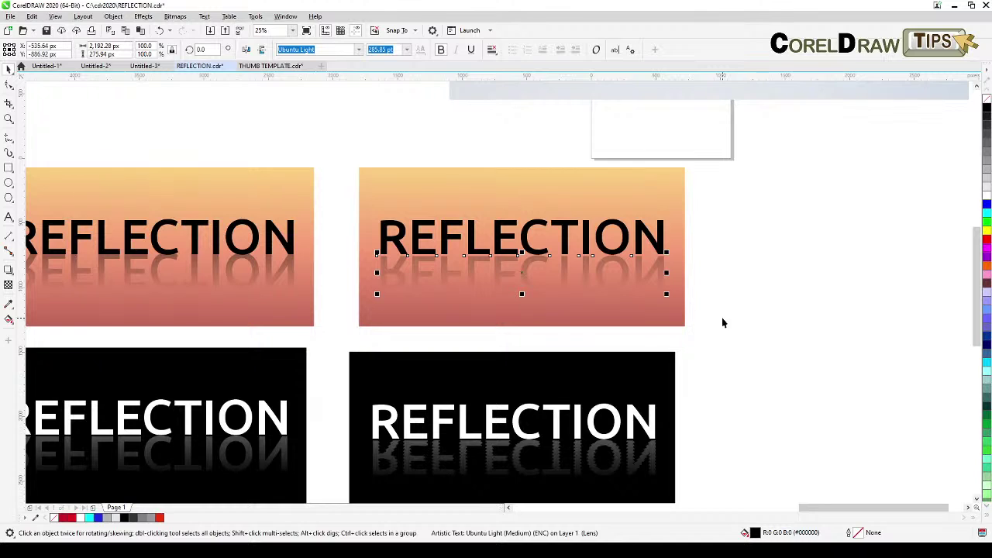
key(t)
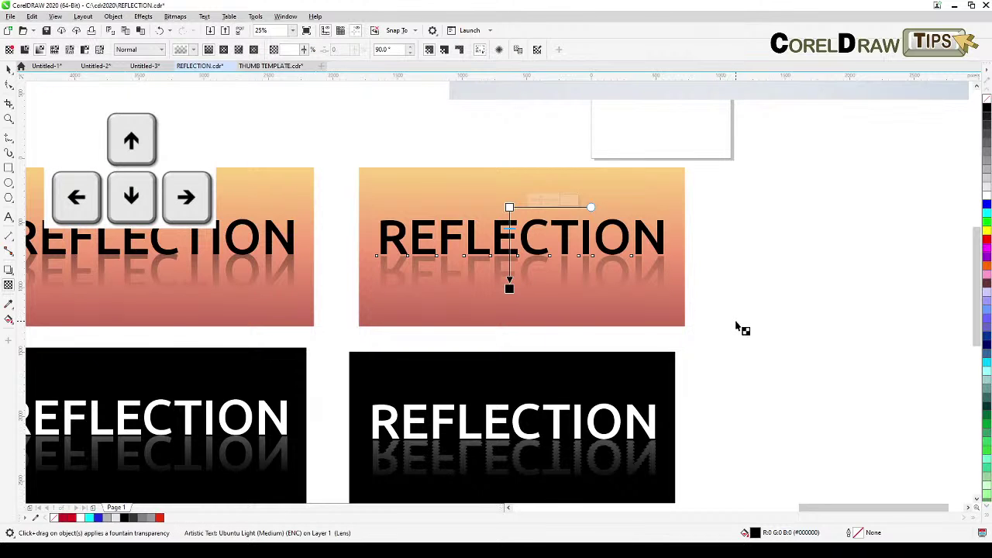
key(Up)
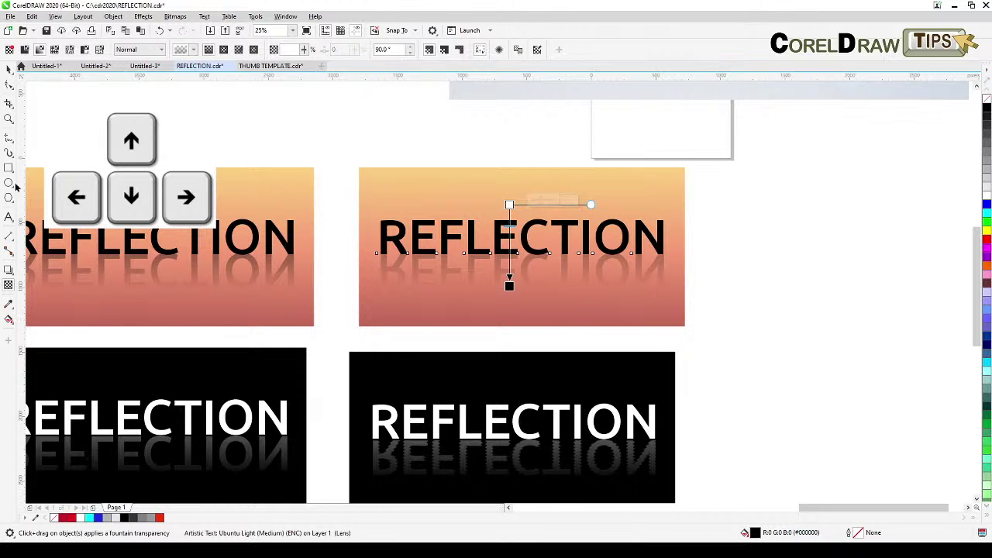
Pan to show all four panels and select the reflection text in the lower-left black panel.
click(7, 69)
click(356, 132)
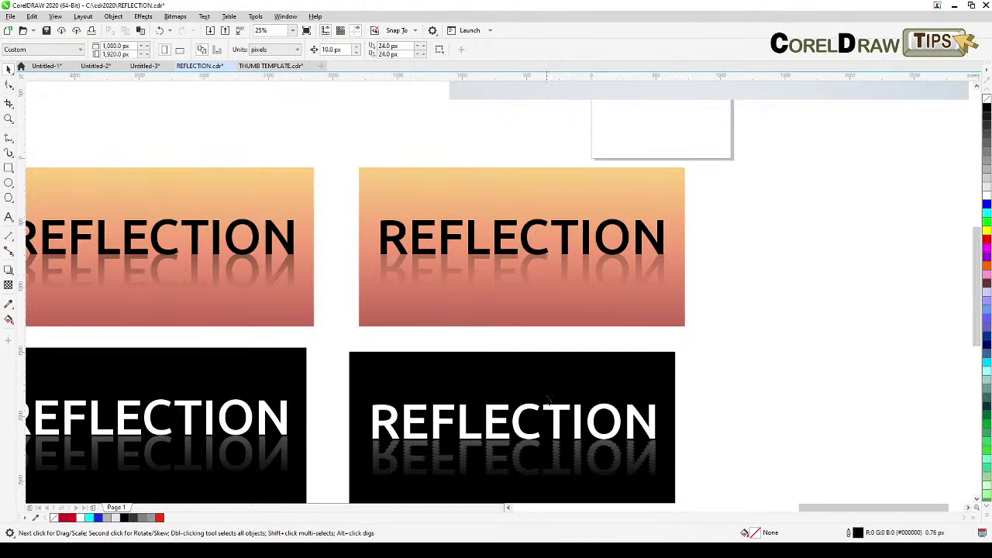
drag(412, 485, 451, 426)
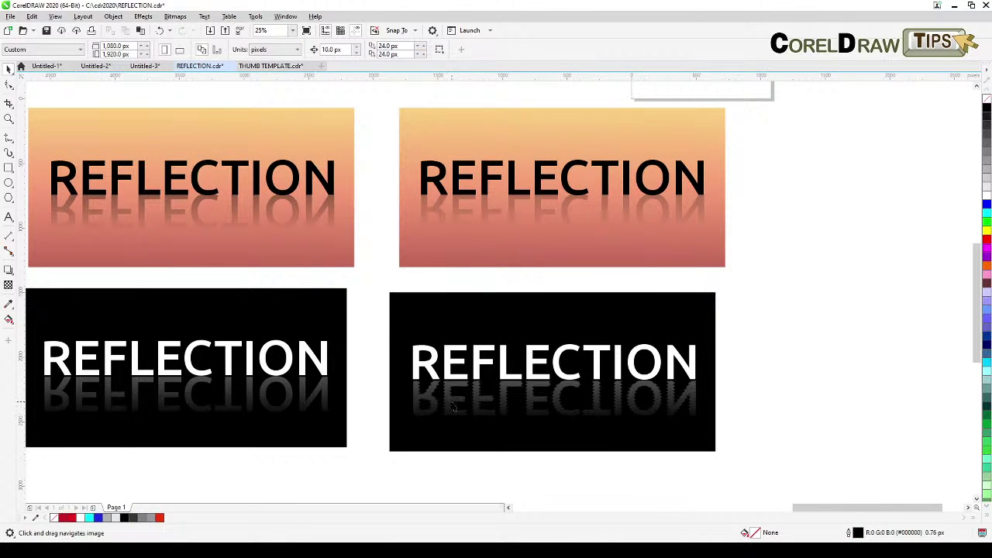
scroll(458, 401, up, 1)
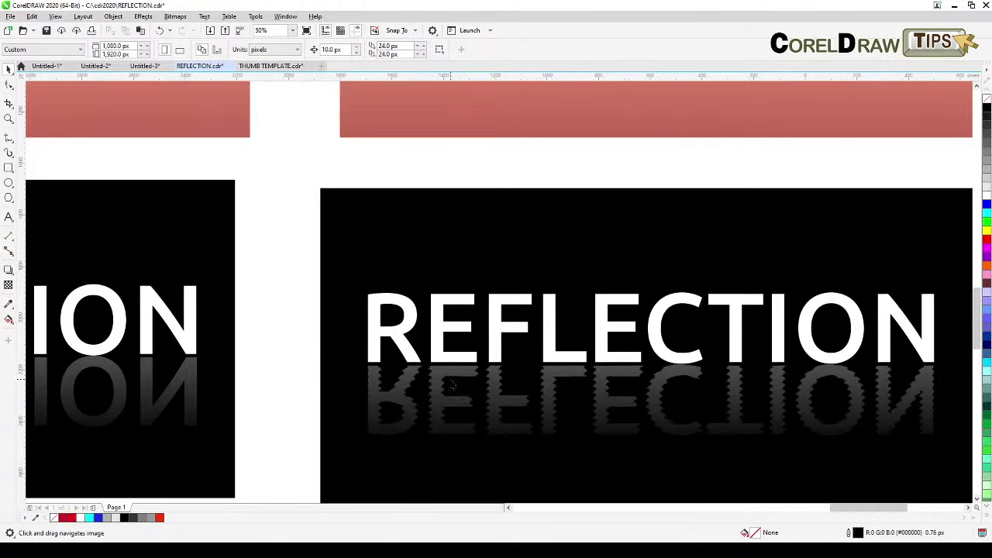
scroll(451, 386, down, 1)
drag(518, 264, 710, 266)
click(432, 390)
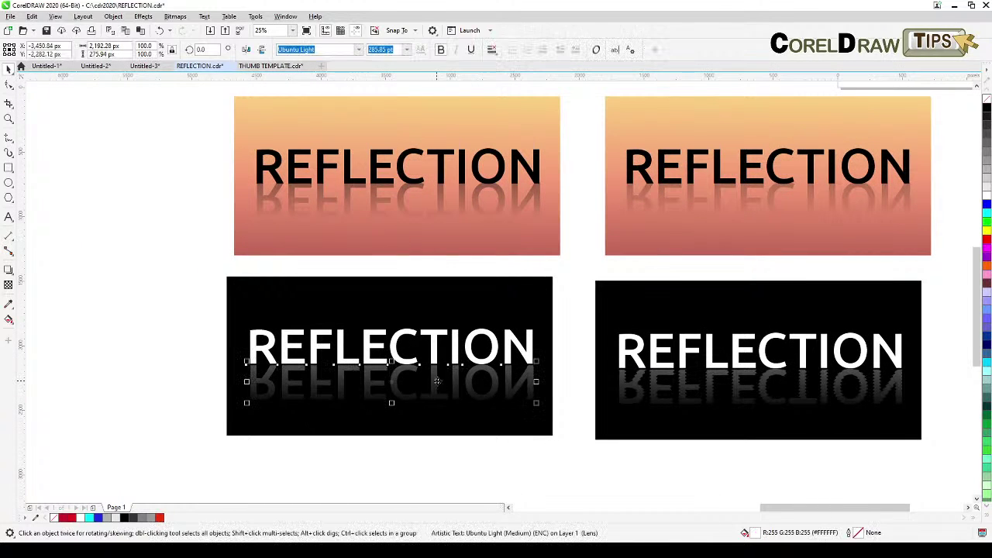
Apply Effects > Distort > Ripple with period 2 and amplitude 1 to the lower-left reflection text.
click(143, 17)
mouse_move(173, 163)
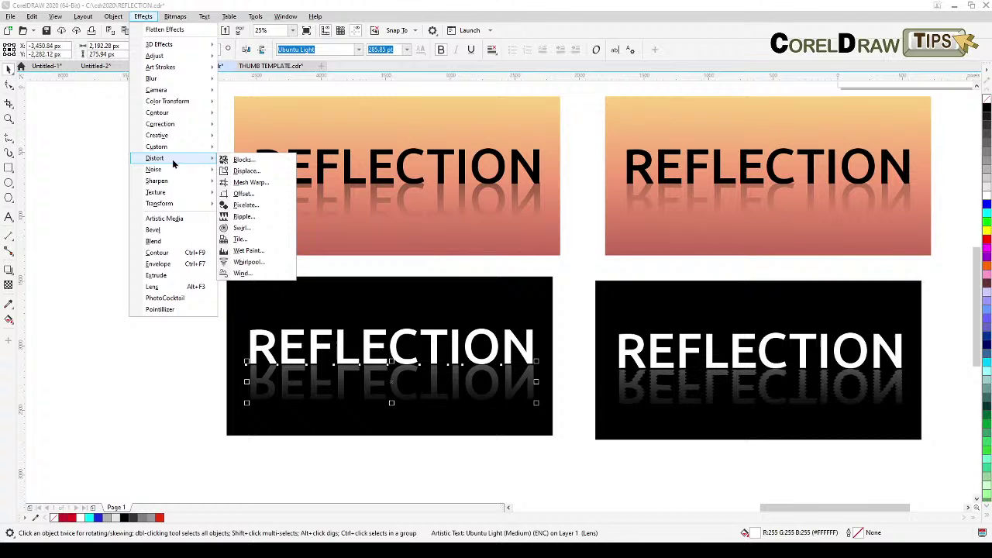
click(263, 217)
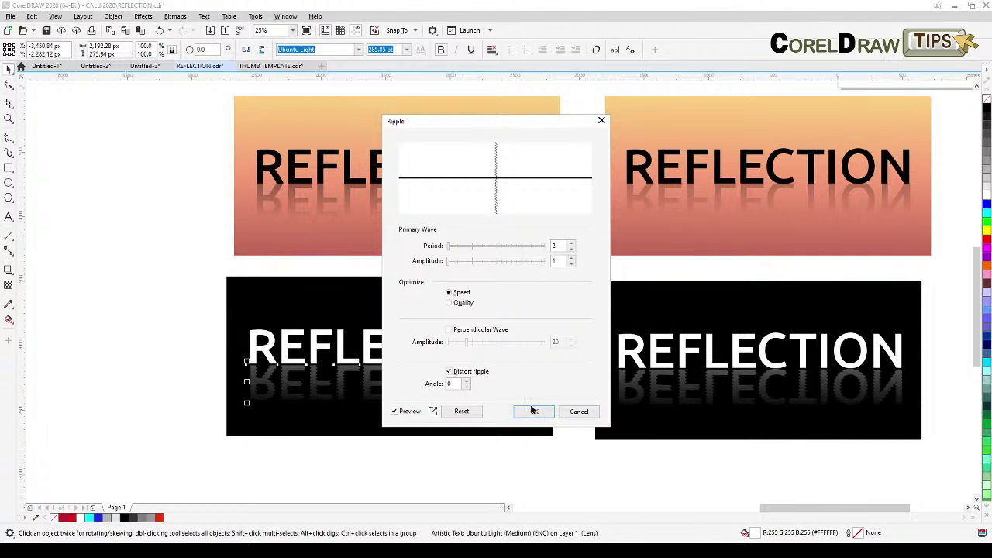
drag(503, 128, 678, 101)
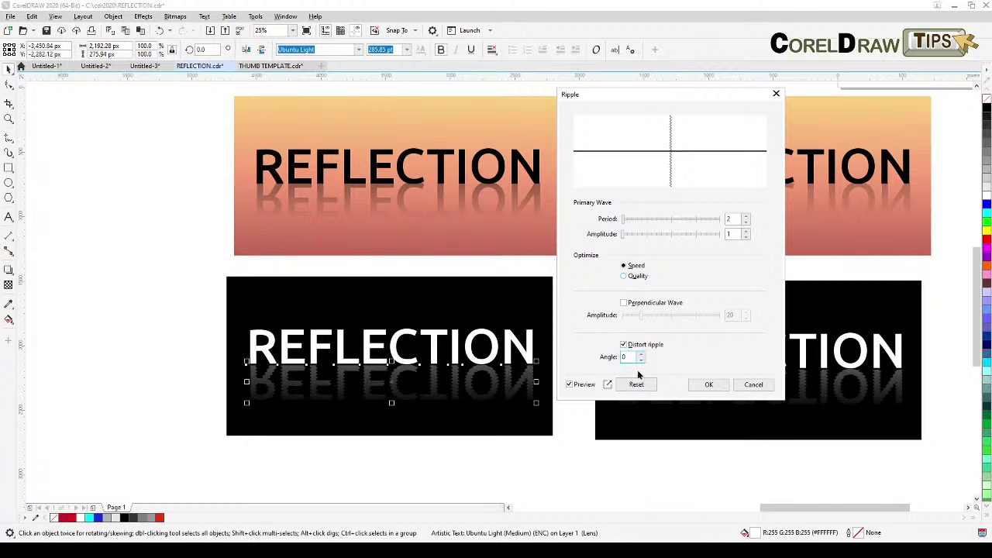
click(707, 385)
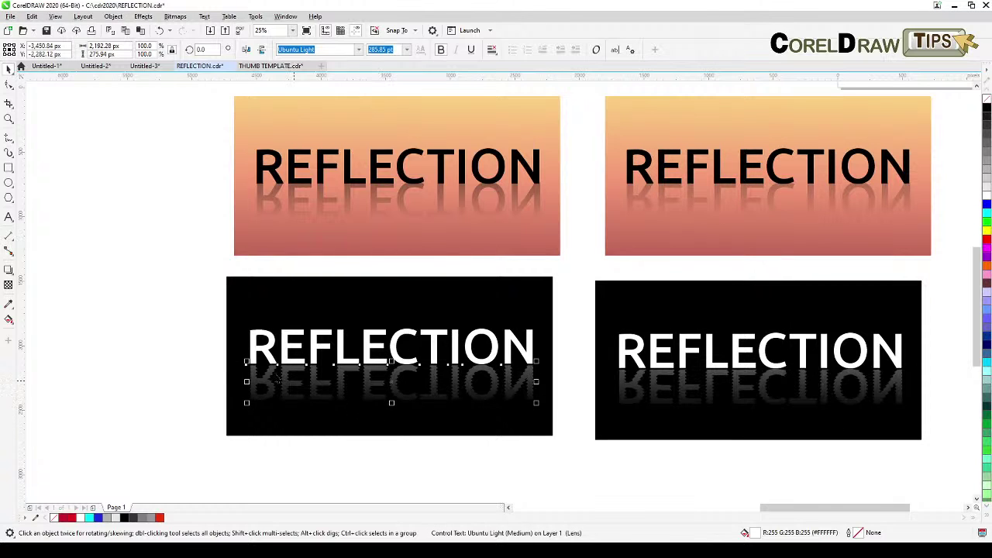
click(207, 357)
Pan and zoom the view to centre the portrait photos and the Paris street photo.
key(h)
drag(210, 354, 431, 290)
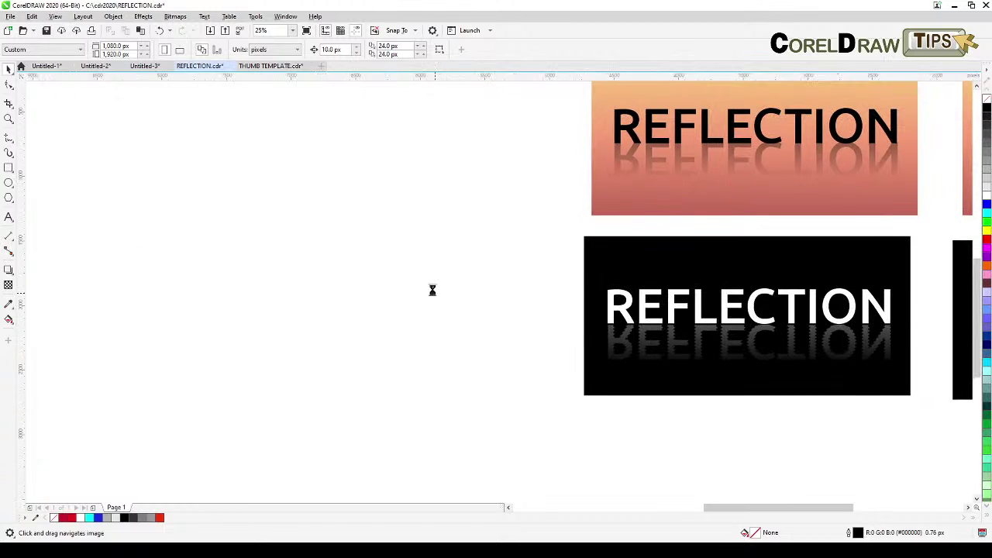
scroll(501, 285, down, 2)
drag(501, 285, 789, 143)
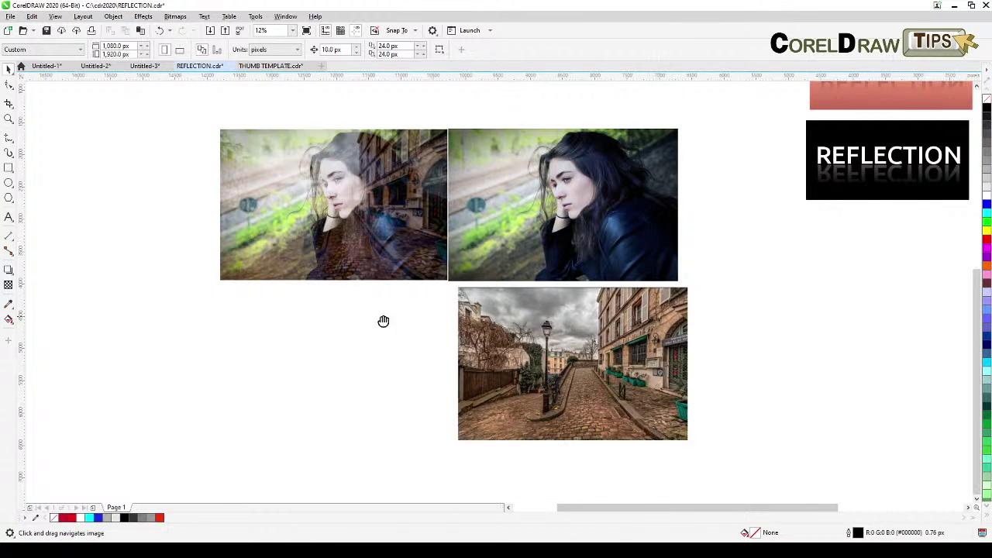
drag(382, 320, 418, 343)
scroll(408, 220, up, 2)
drag(409, 221, 403, 254)
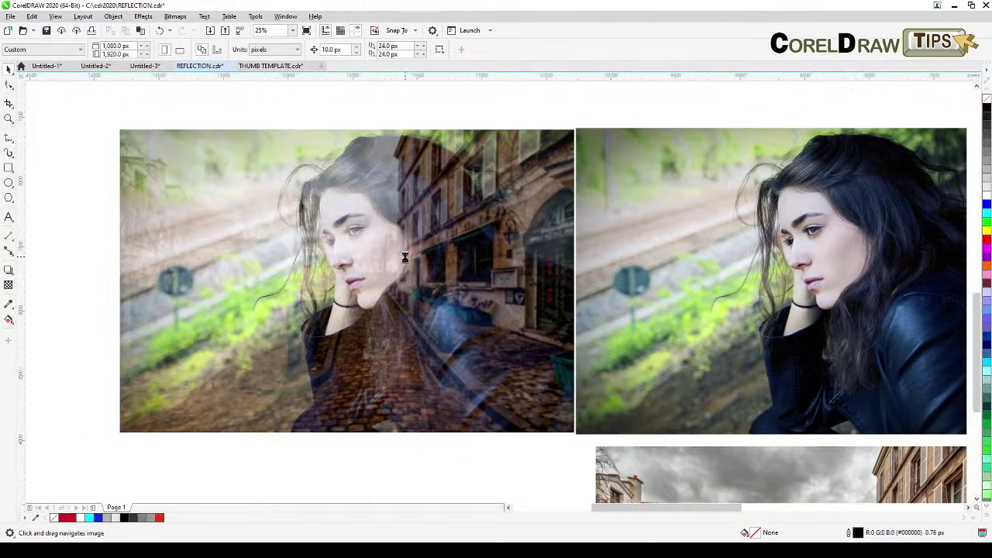
drag(609, 317, 551, 307)
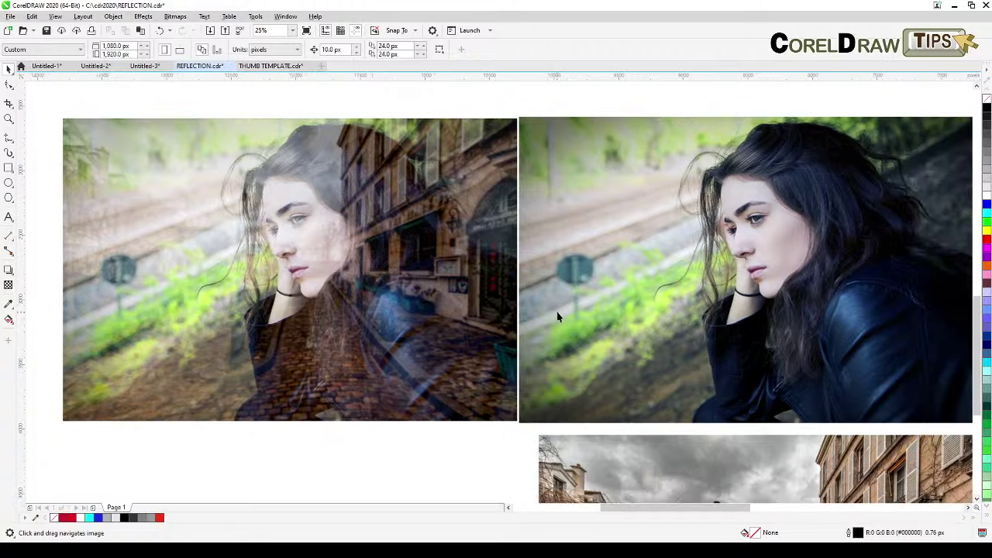
drag(592, 333, 542, 332)
drag(593, 399, 569, 377)
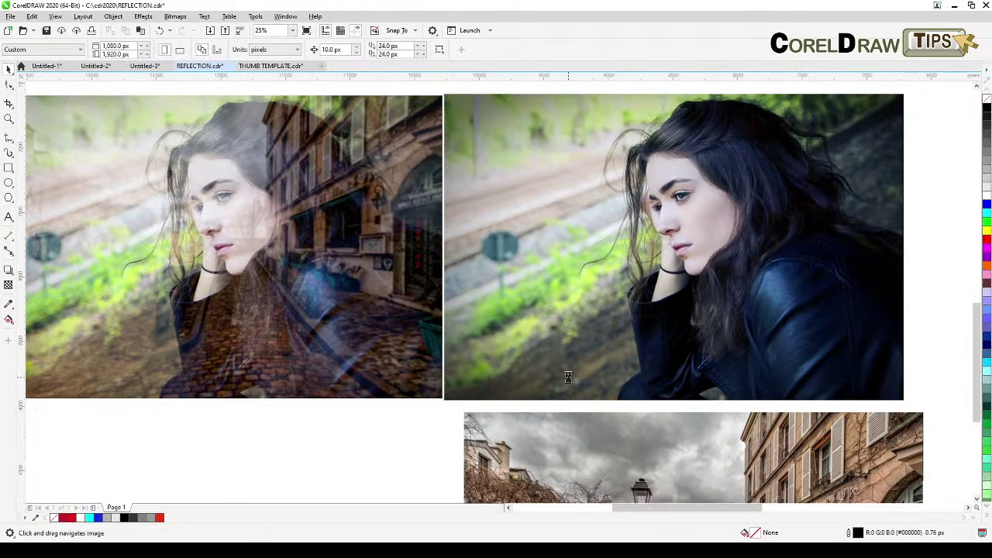
scroll(625, 435, down, 2)
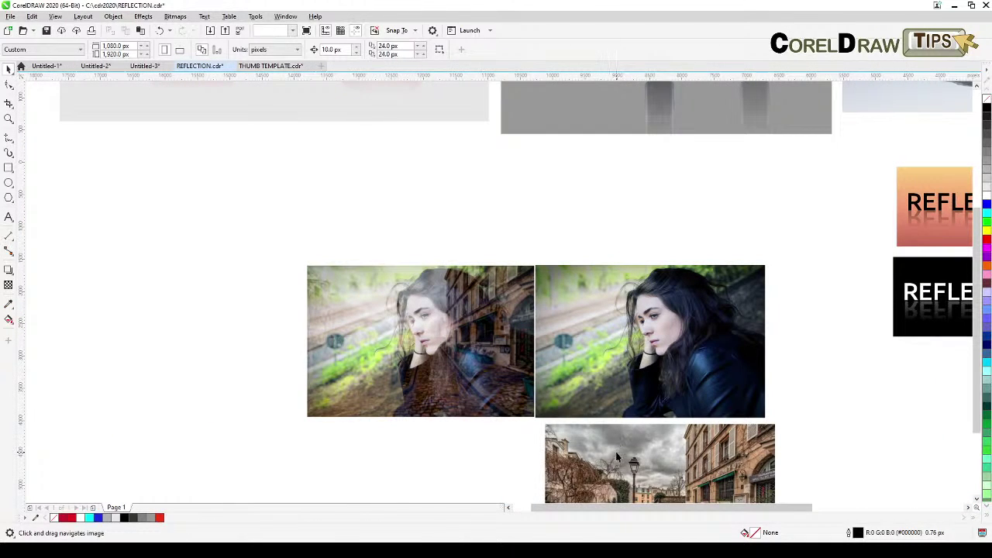
Drag the Paris street photo onto the right-hand portrait until it snaps flush beside the left example.
key(space)
drag(618, 458, 681, 334)
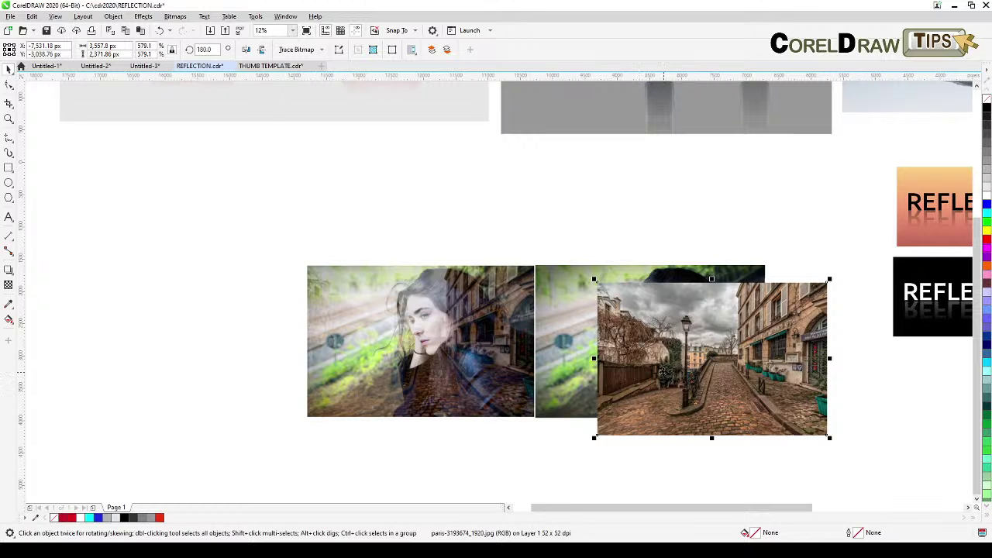
drag(663, 371, 658, 396)
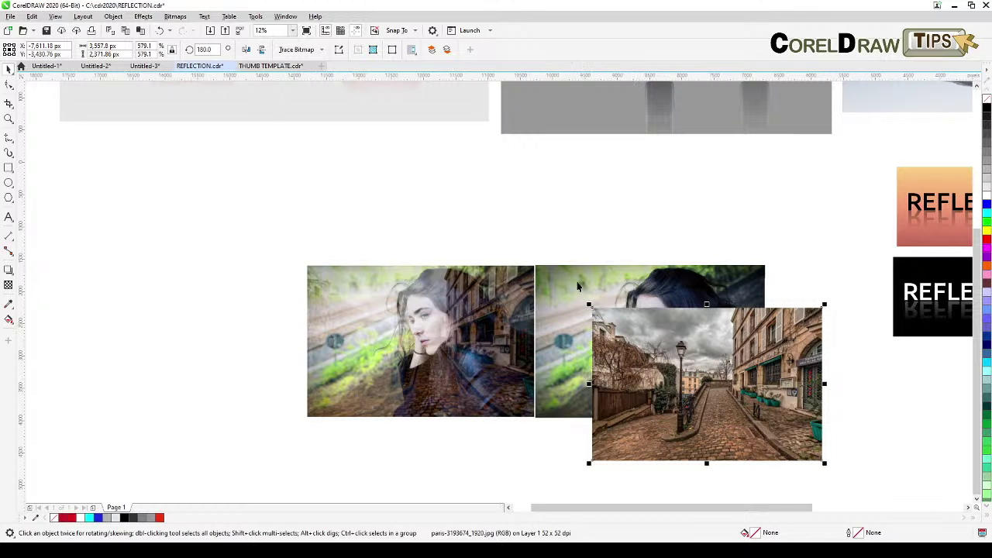
click(617, 320)
drag(600, 314, 534, 266)
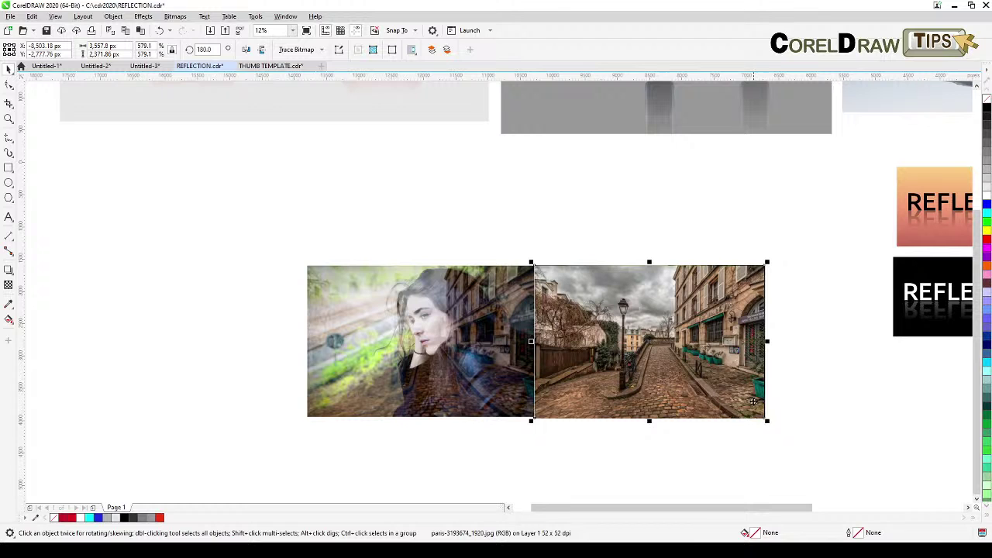
click(770, 467)
scroll(638, 375, up, 3)
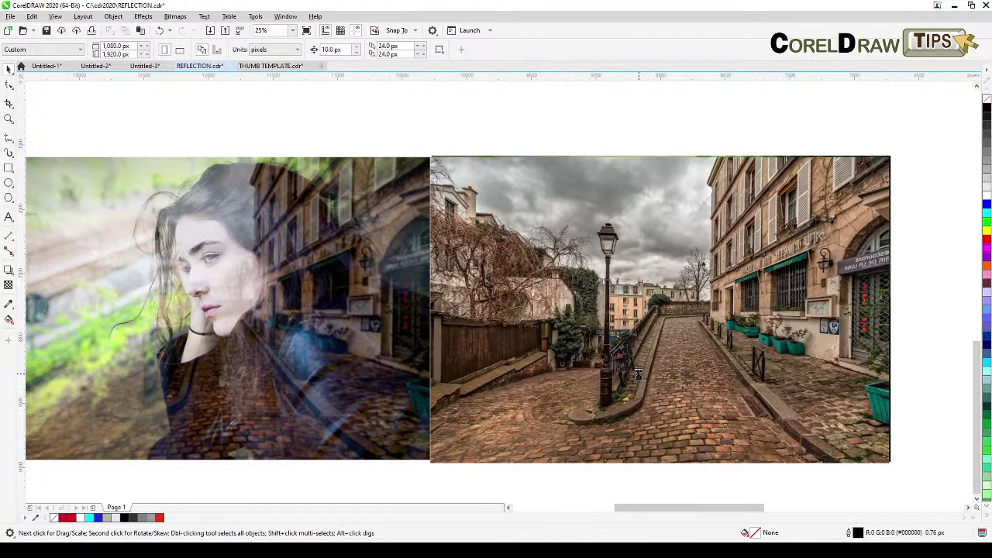
Give the Paris street photo a uniform transparency using the Screen merge mode.
click(628, 332)
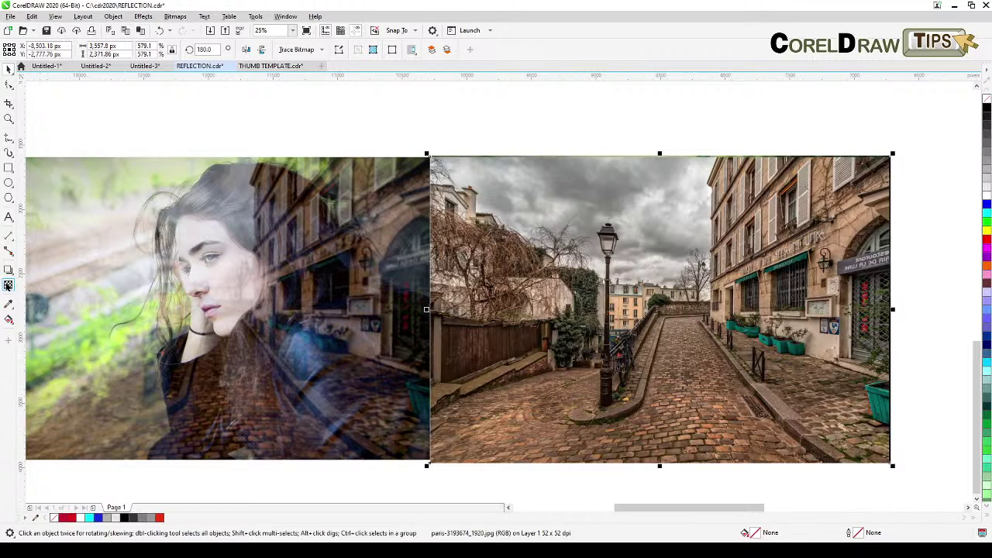
click(8, 285)
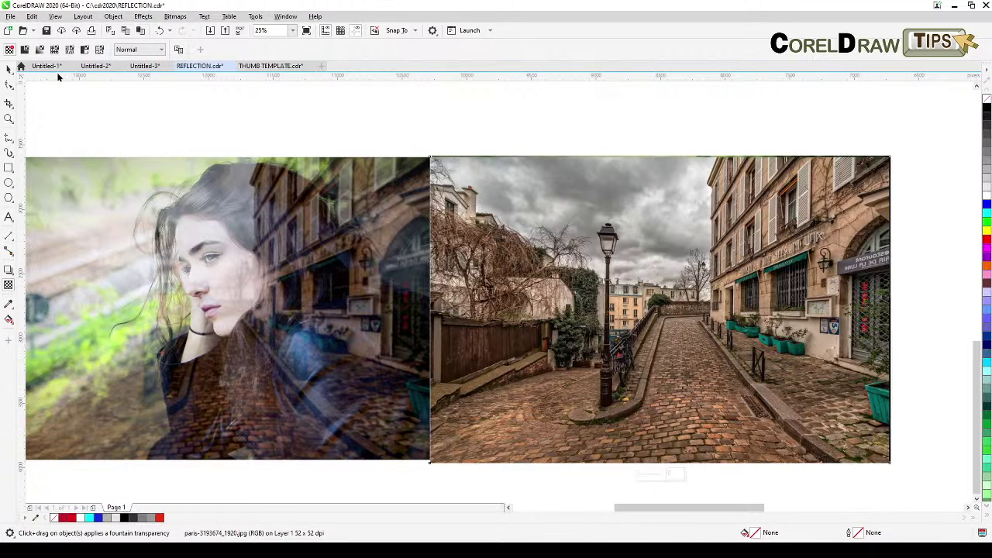
click(24, 51)
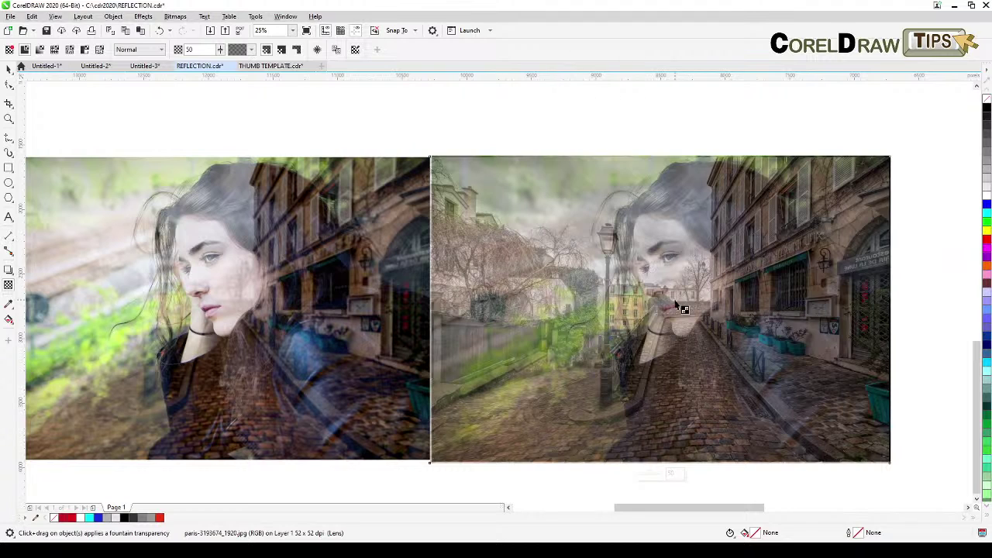
click(118, 50)
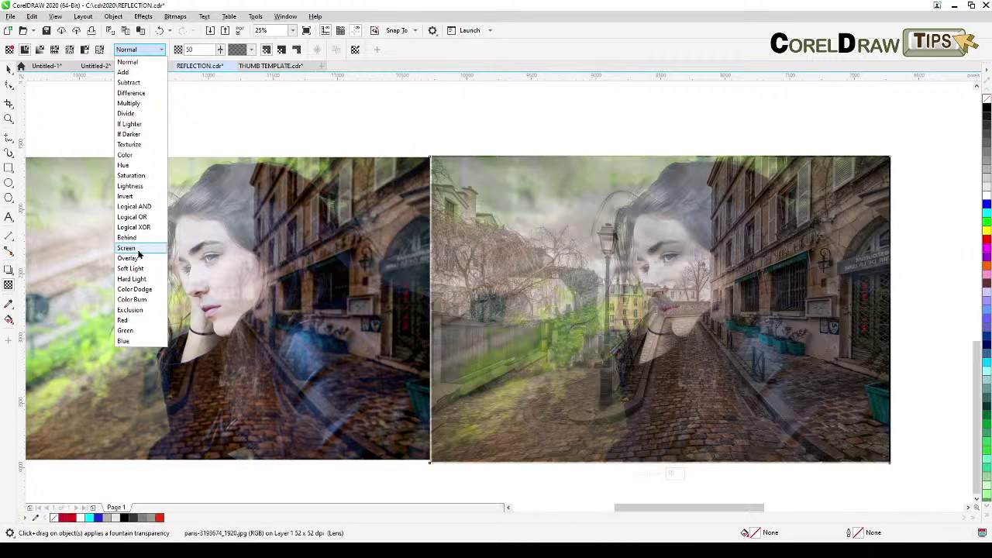
click(137, 249)
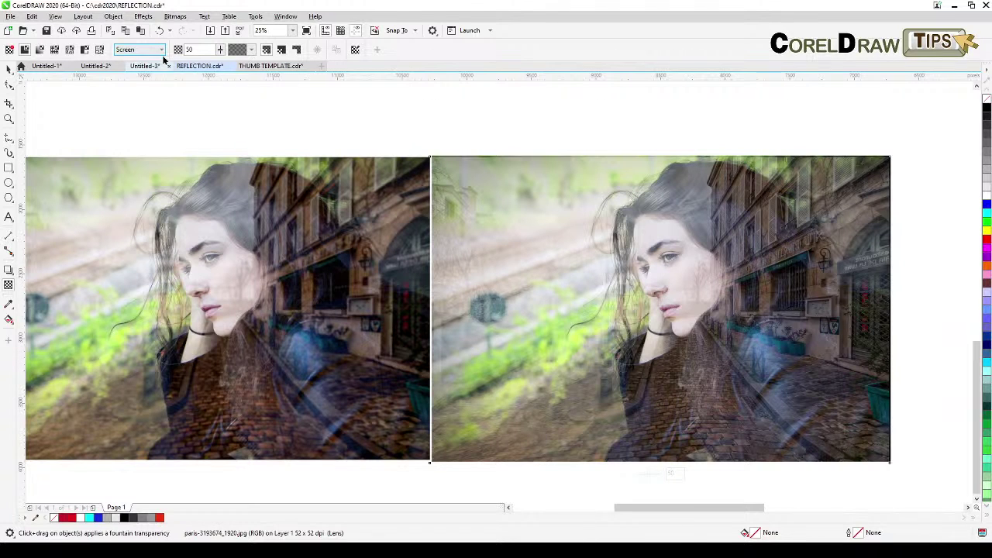
Adjust the street photo's transparency amount on the property bar until it reads 41.
click(220, 49)
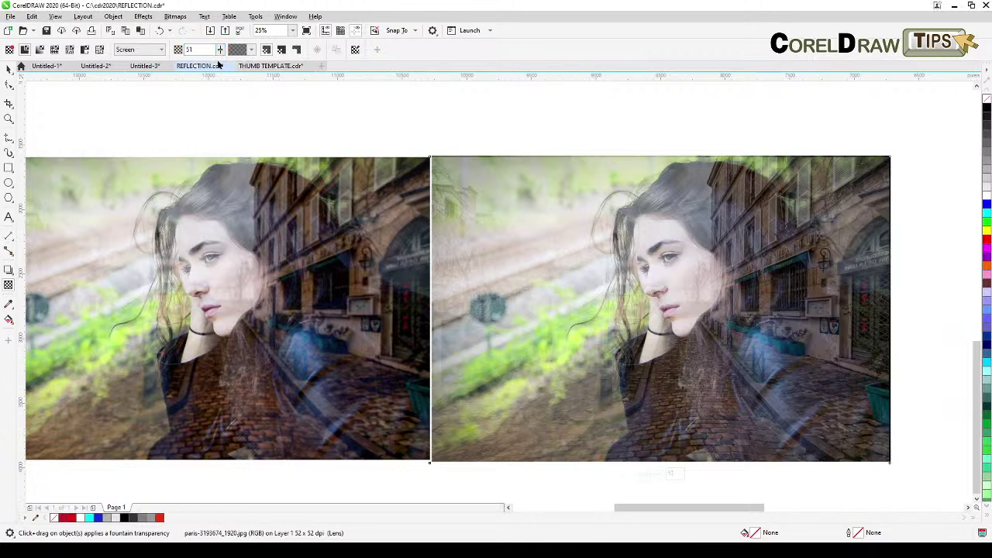
click(220, 52)
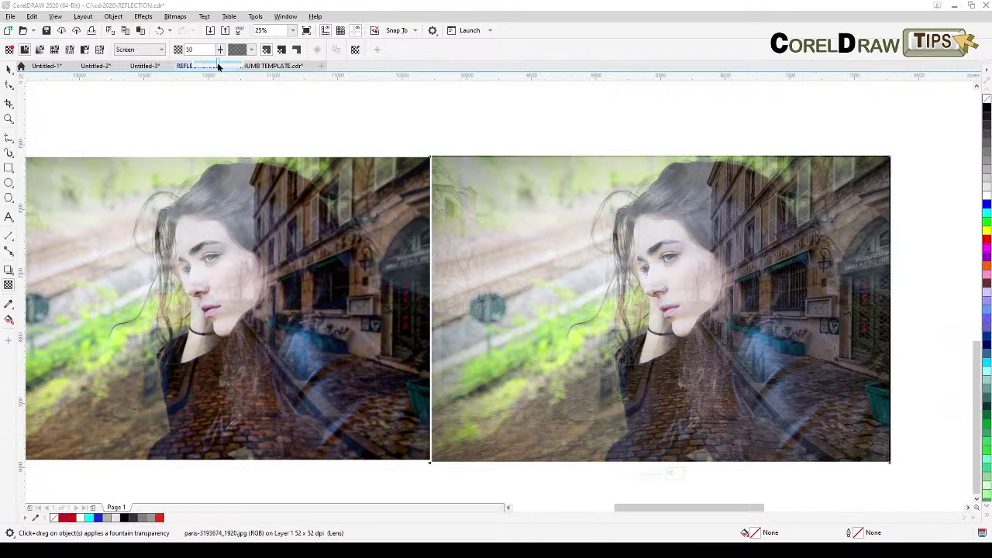
drag(217, 66, 208, 67)
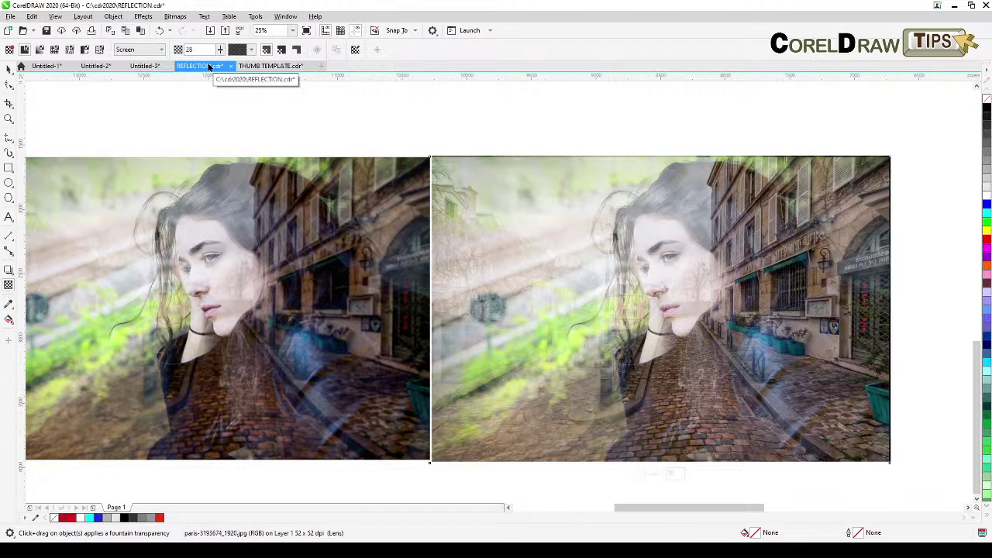
mouse_move(220, 56)
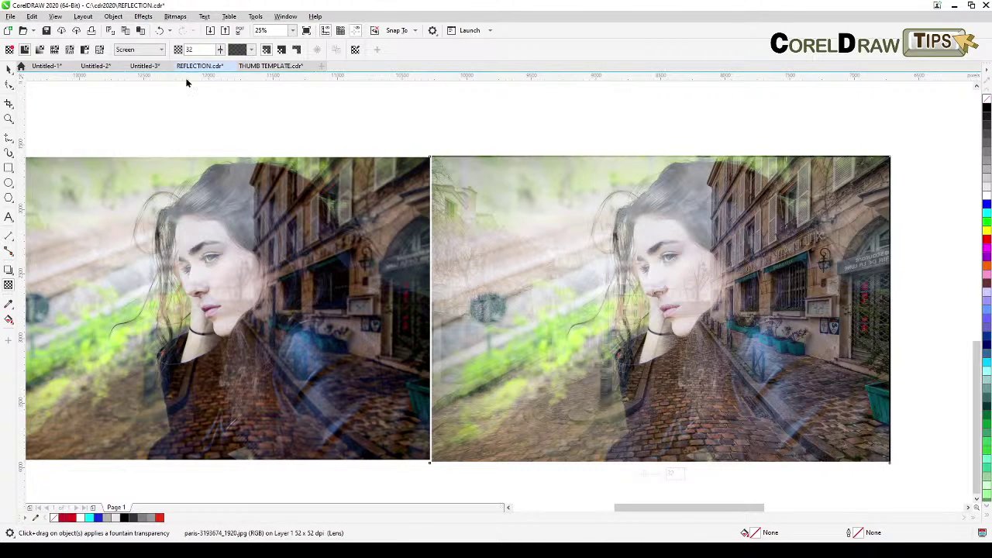
click(9, 69)
scroll(118, 119, down, 2)
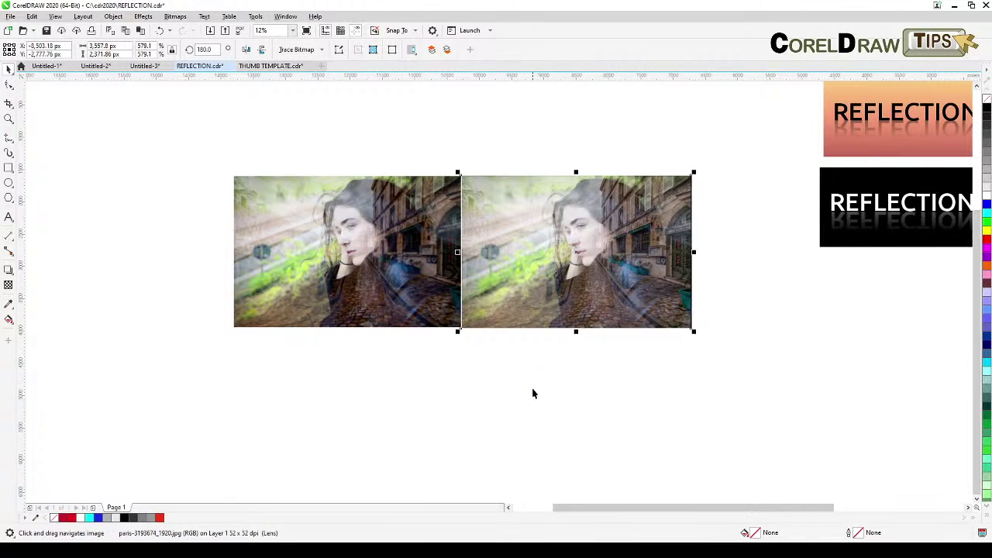
scroll(547, 249, up, 1)
scroll(547, 249, down, 1)
click(9, 285)
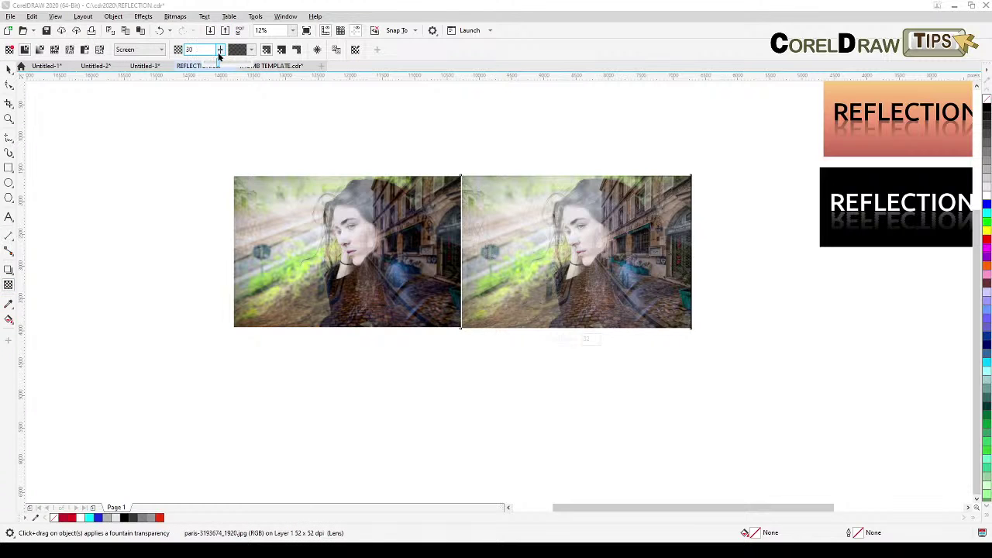
click(219, 51)
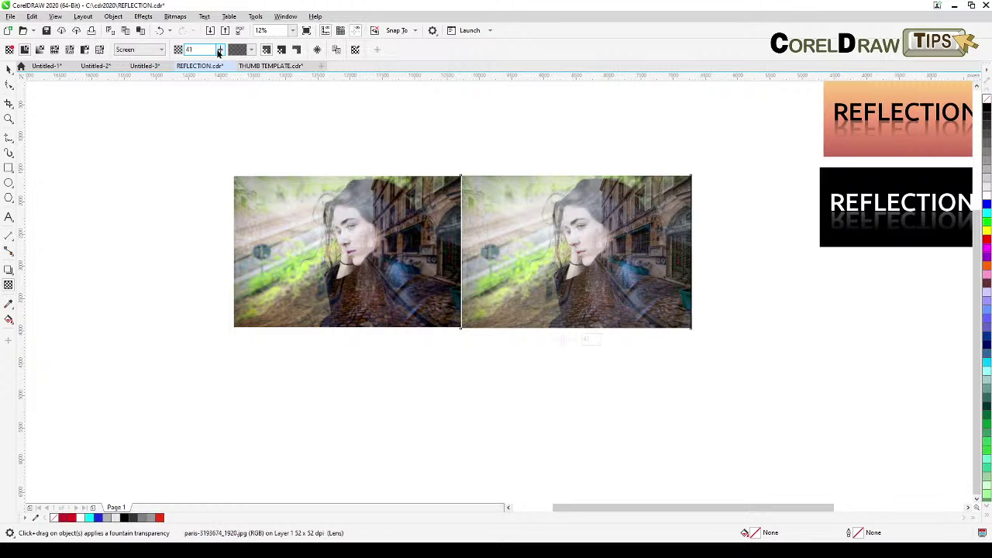
click(8, 68)
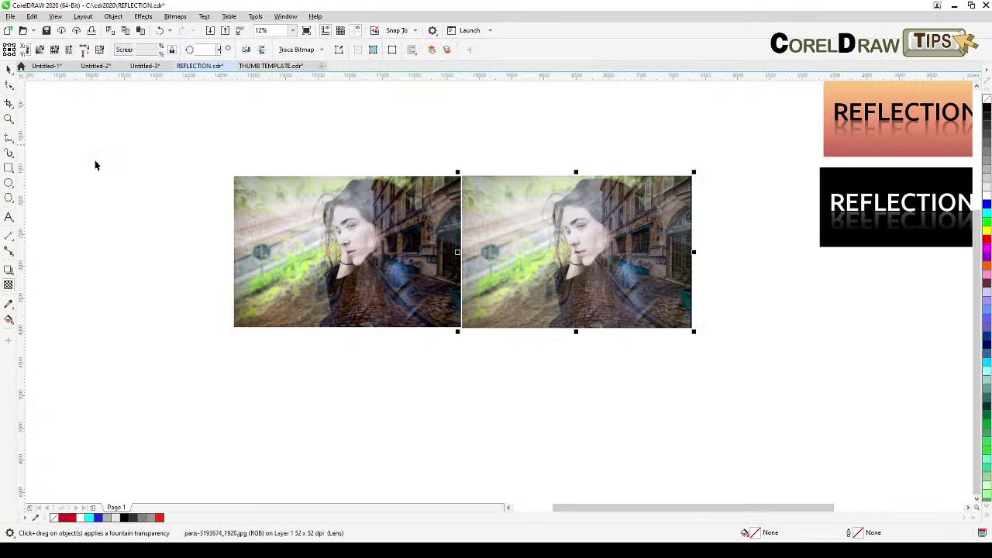
click(166, 213)
scroll(166, 214, down, 2)
drag(172, 214, 256, 453)
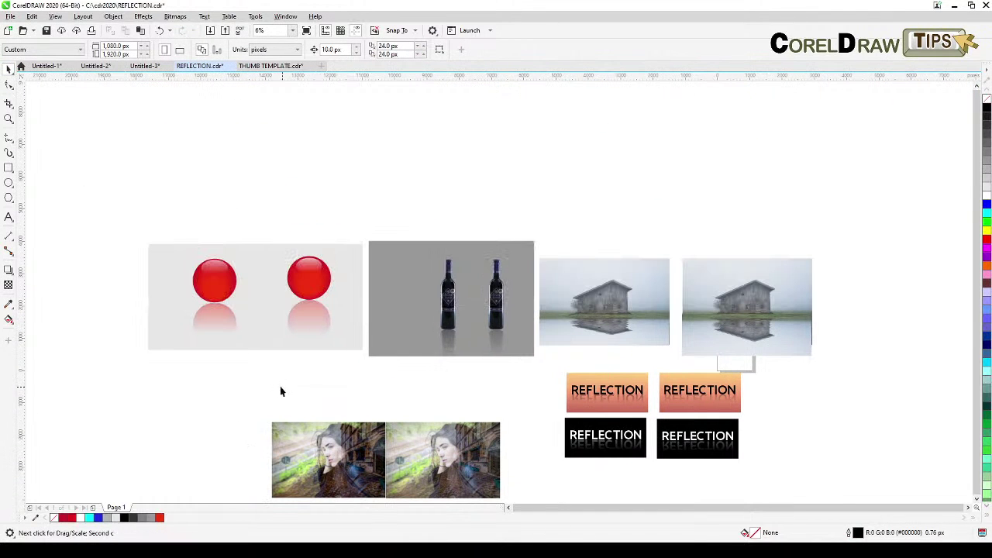
scroll(269, 391, up, 2)
mouse_move(272, 400)
mouse_down()
mouse_move(310, 465)
mouse_move(267, 395)
mouse_up()
scroll(268, 395, down, 2)
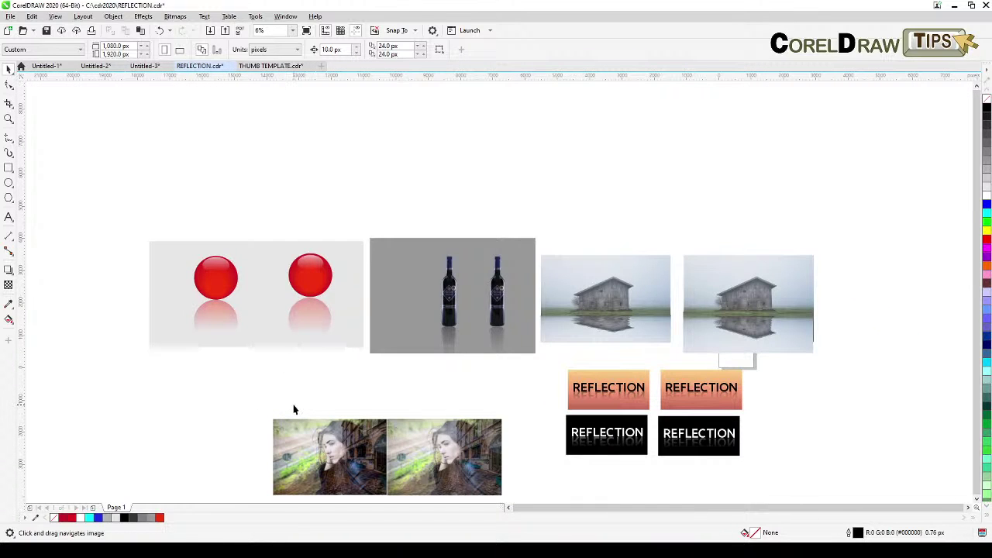
drag(320, 400, 321, 370)
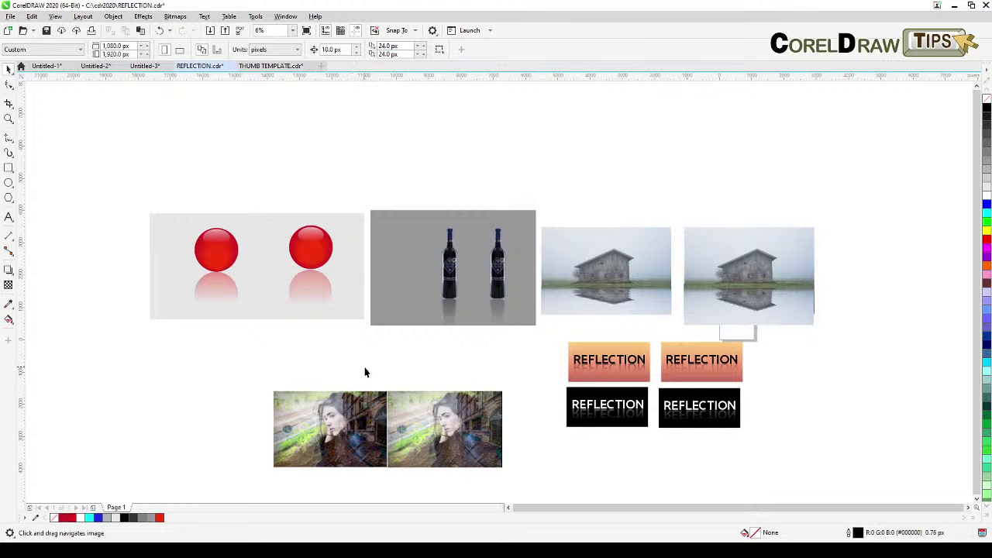
scroll(521, 355, up, 1)
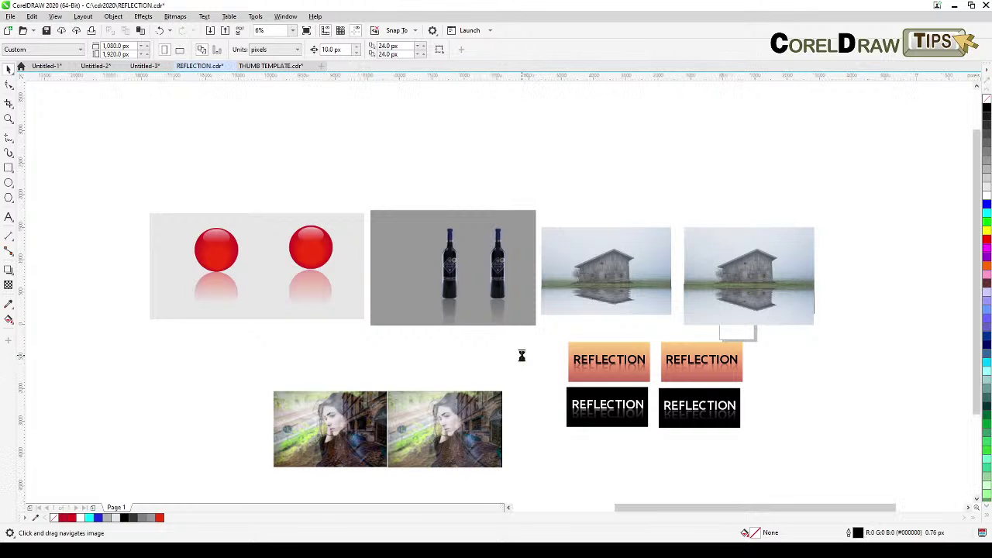
scroll(507, 395, down, 1)
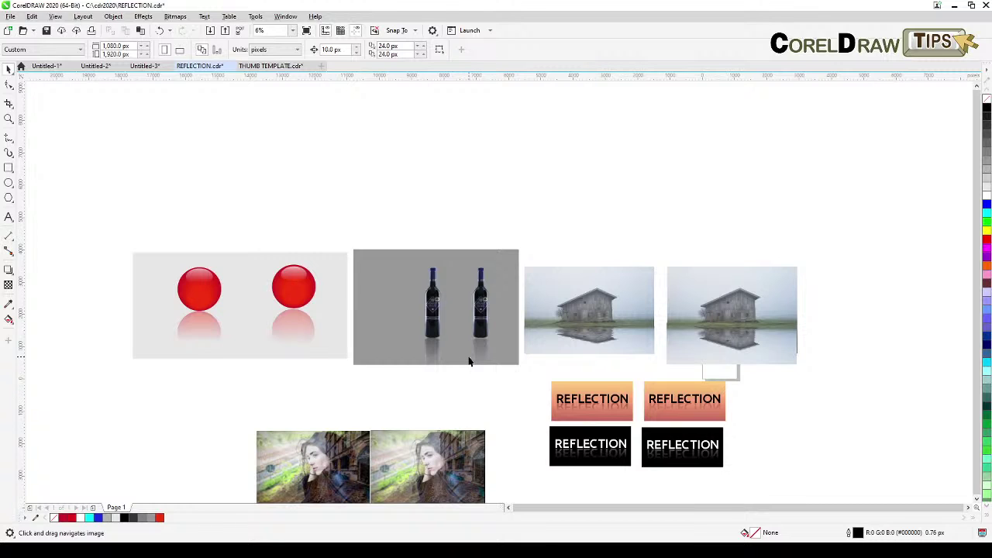
scroll(469, 362, up, 1)
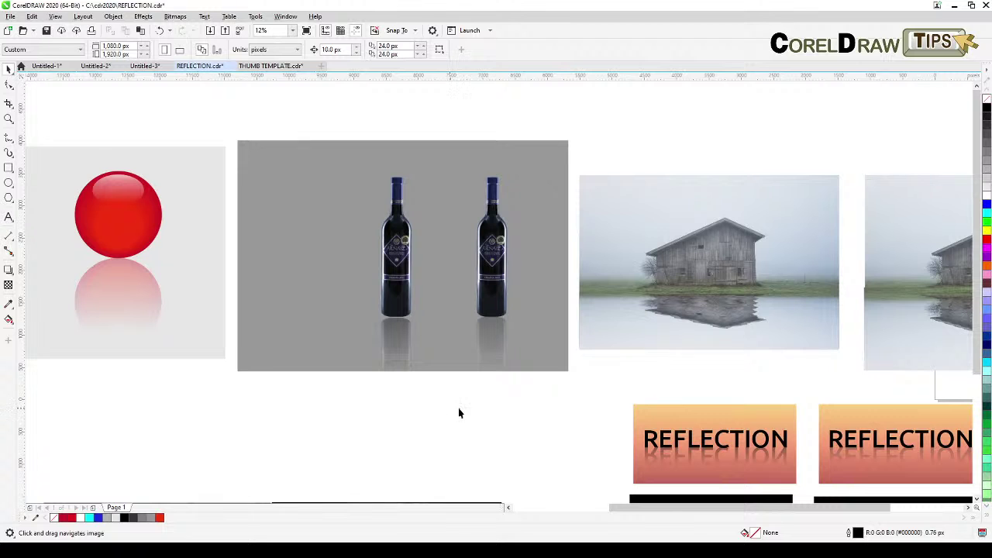
drag(462, 412, 467, 372)
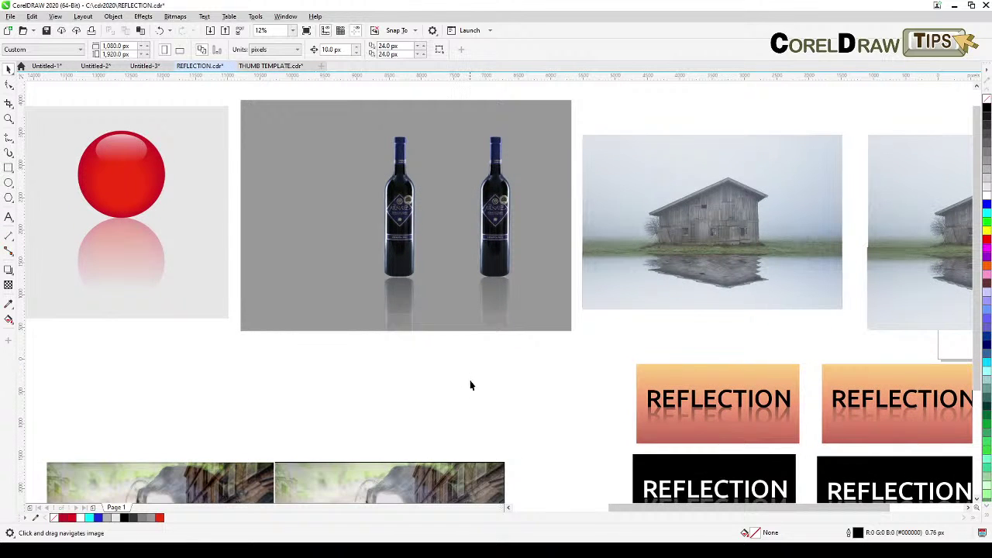
drag(501, 408, 471, 392)
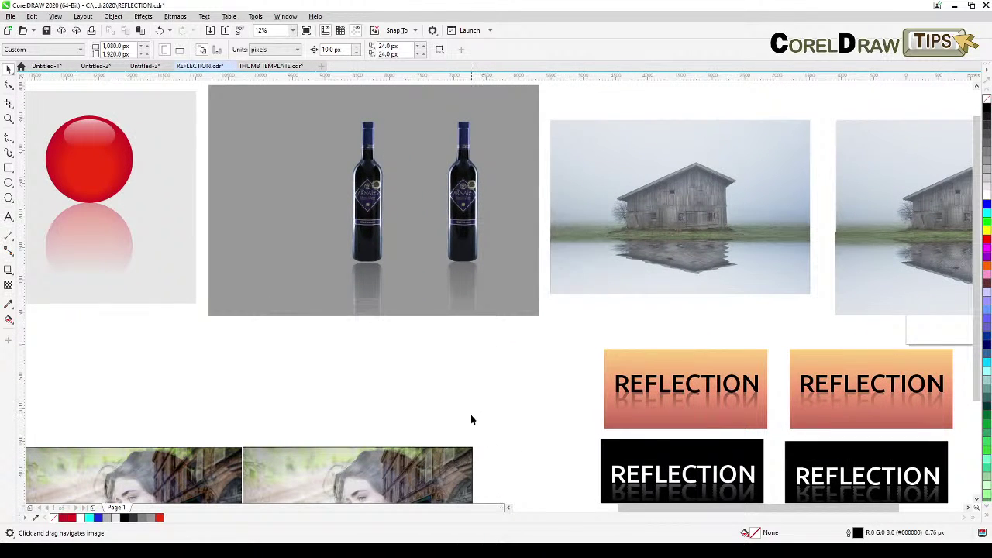